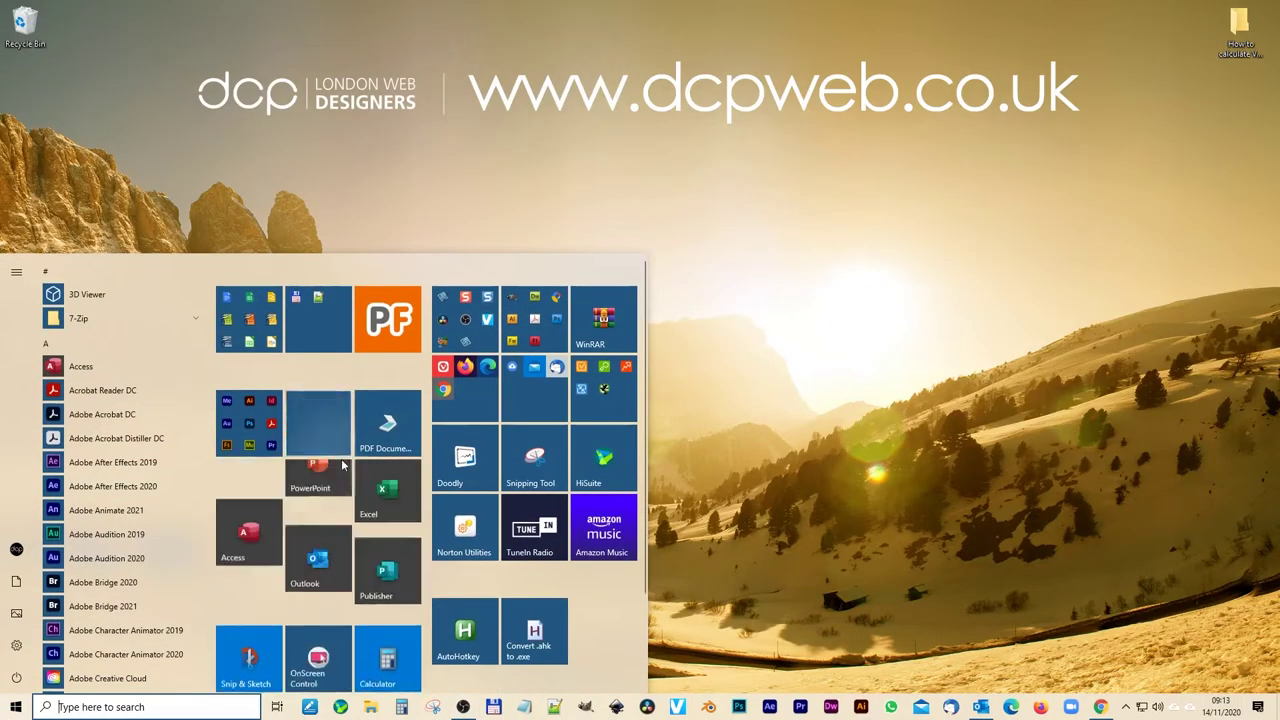
Switch to Excel and create a blank workbook.
click(398, 526)
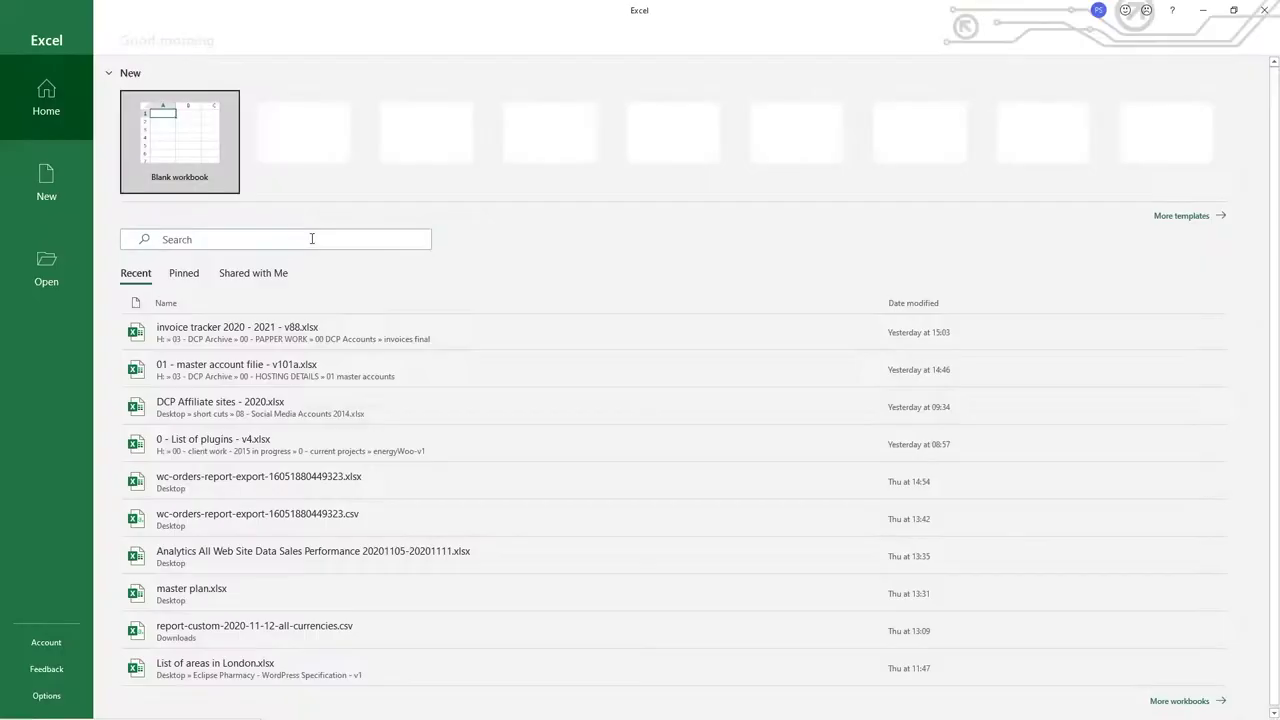
click(174, 142)
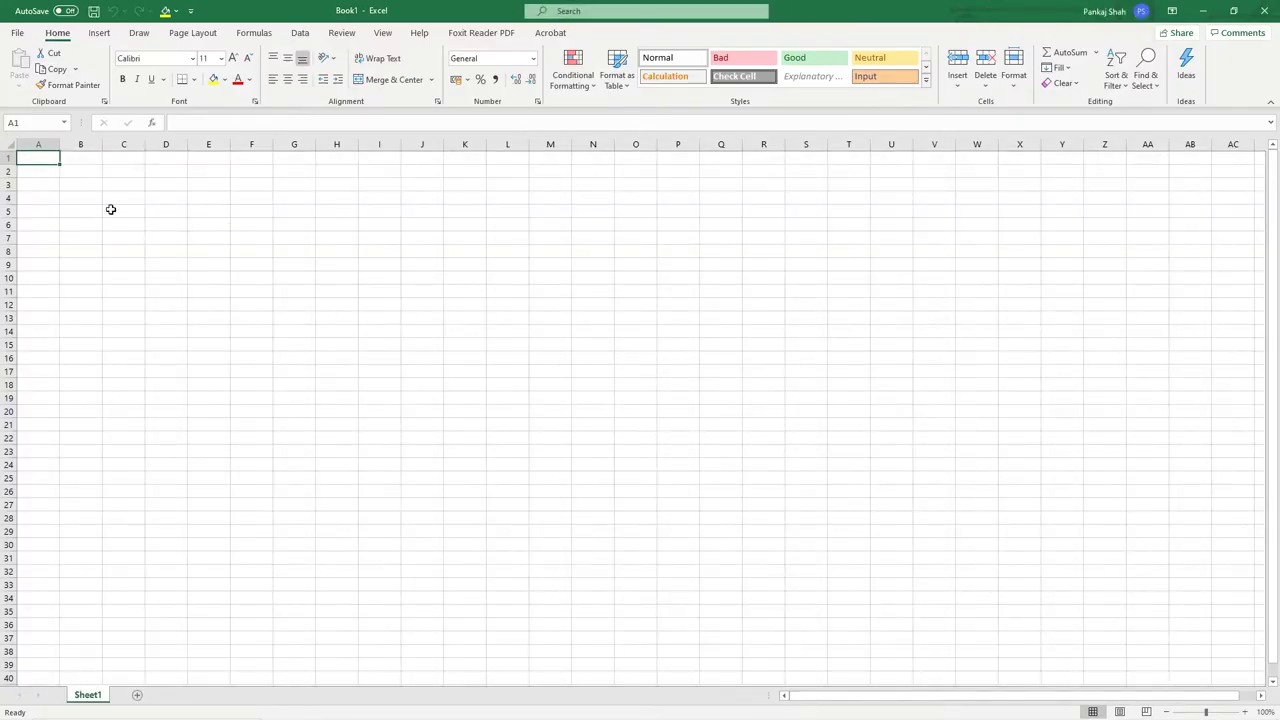
scroll(110, 209, up, 10)
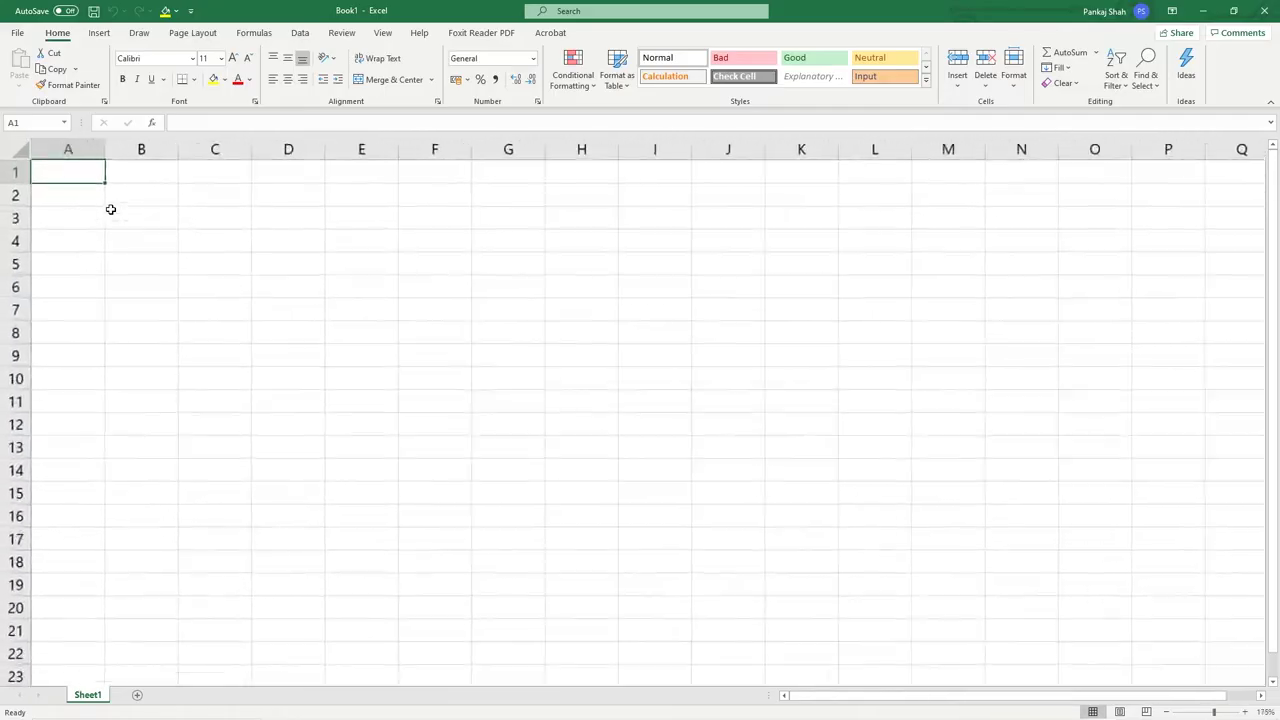
scroll(110, 209, up, 1)
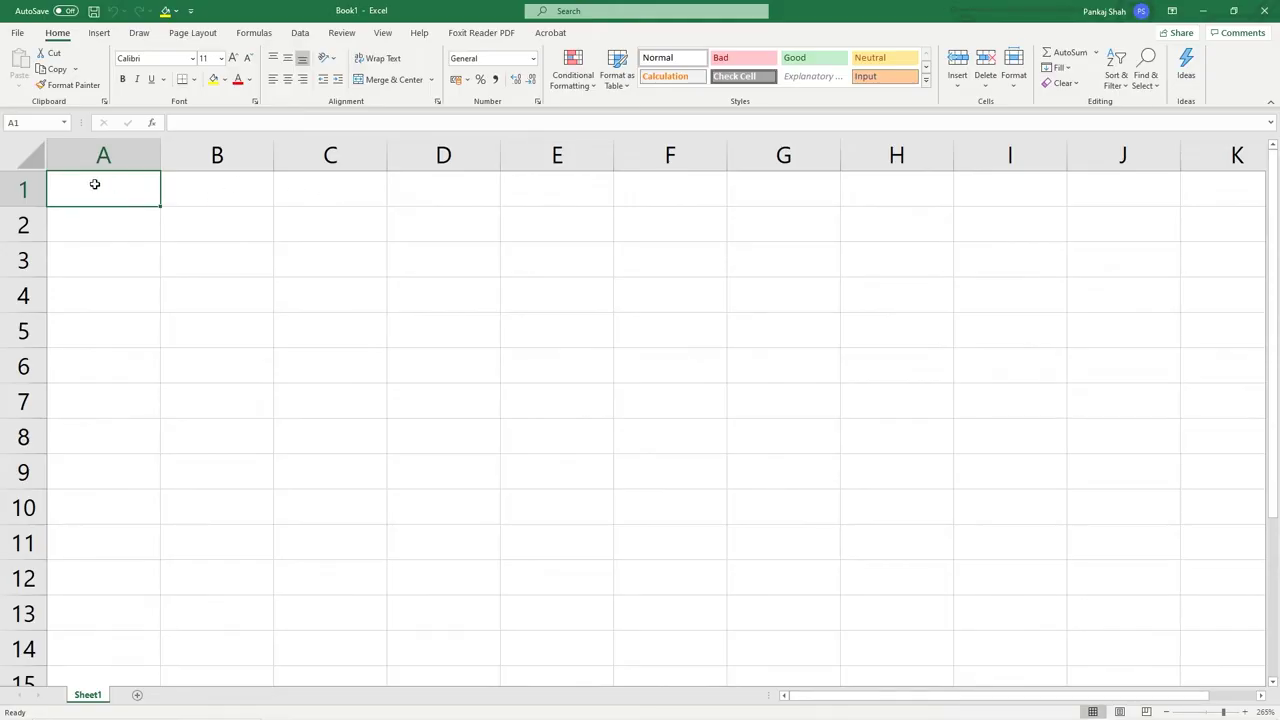
Enter the column headings Ex VAT, VAT and Inc VAT in cells A1 to C1.
text(Ec)
key(BackSpace)
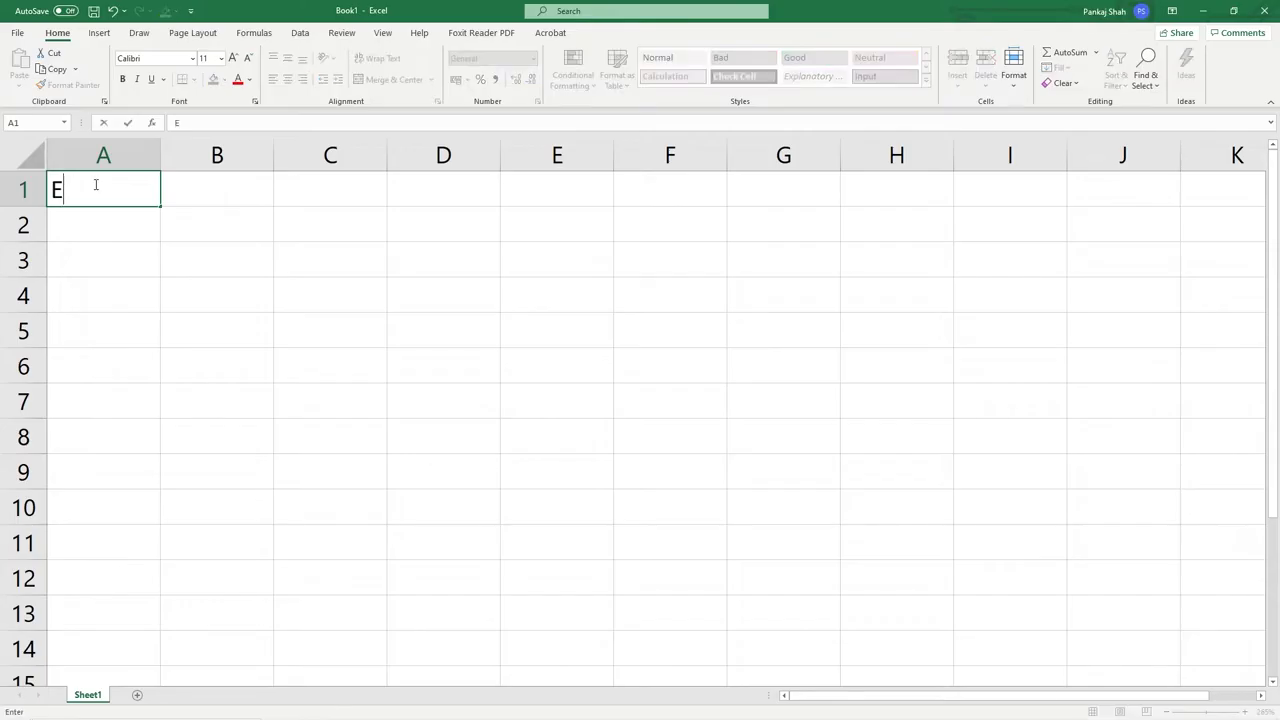
text(x Va)
key(BackSpace)
text(AT)
key(Tab)
text(VAT)
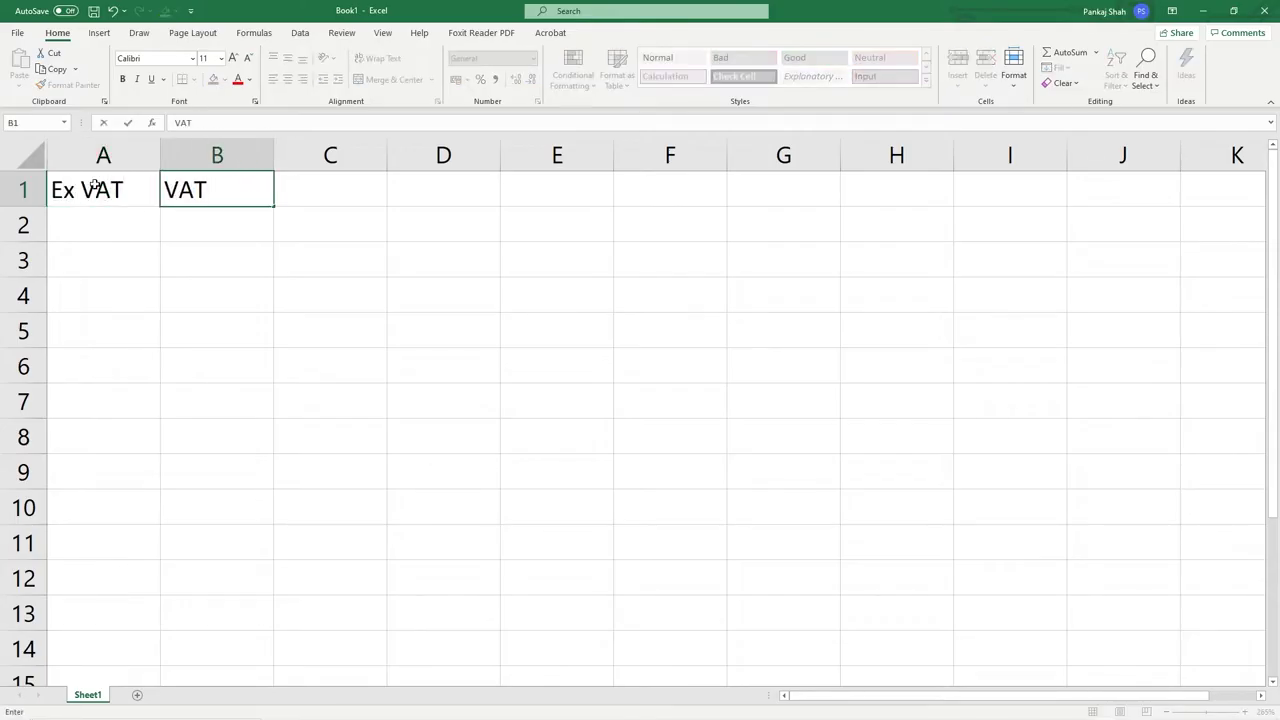
key(Tab)
text(Inc VAT)
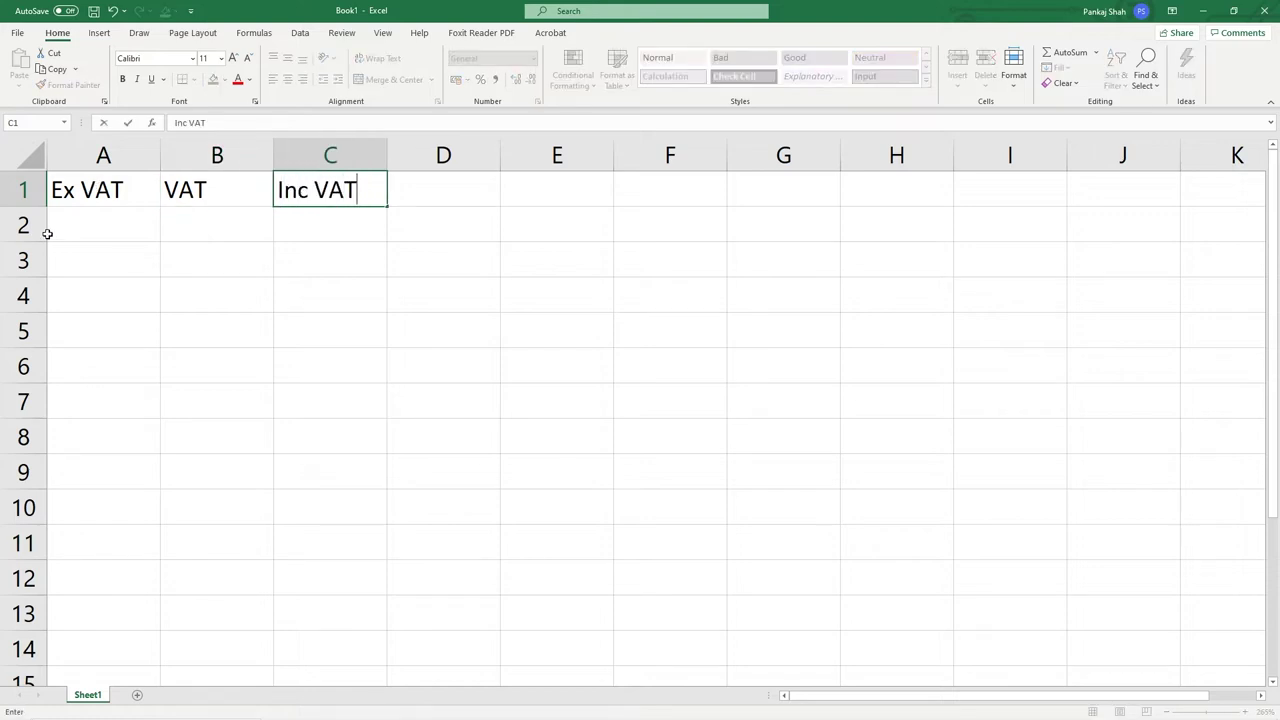
click(113, 237)
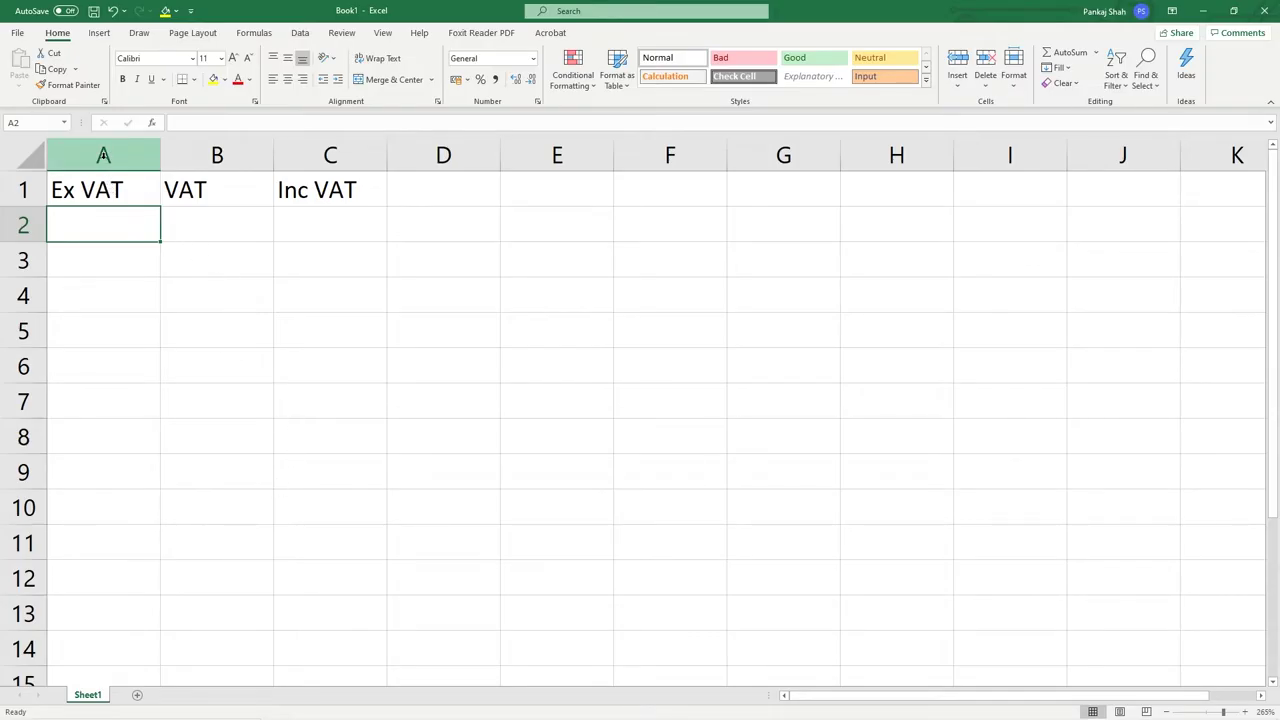
Format columns A to C as Currency with the £ symbol.
drag(103, 155, 309, 162)
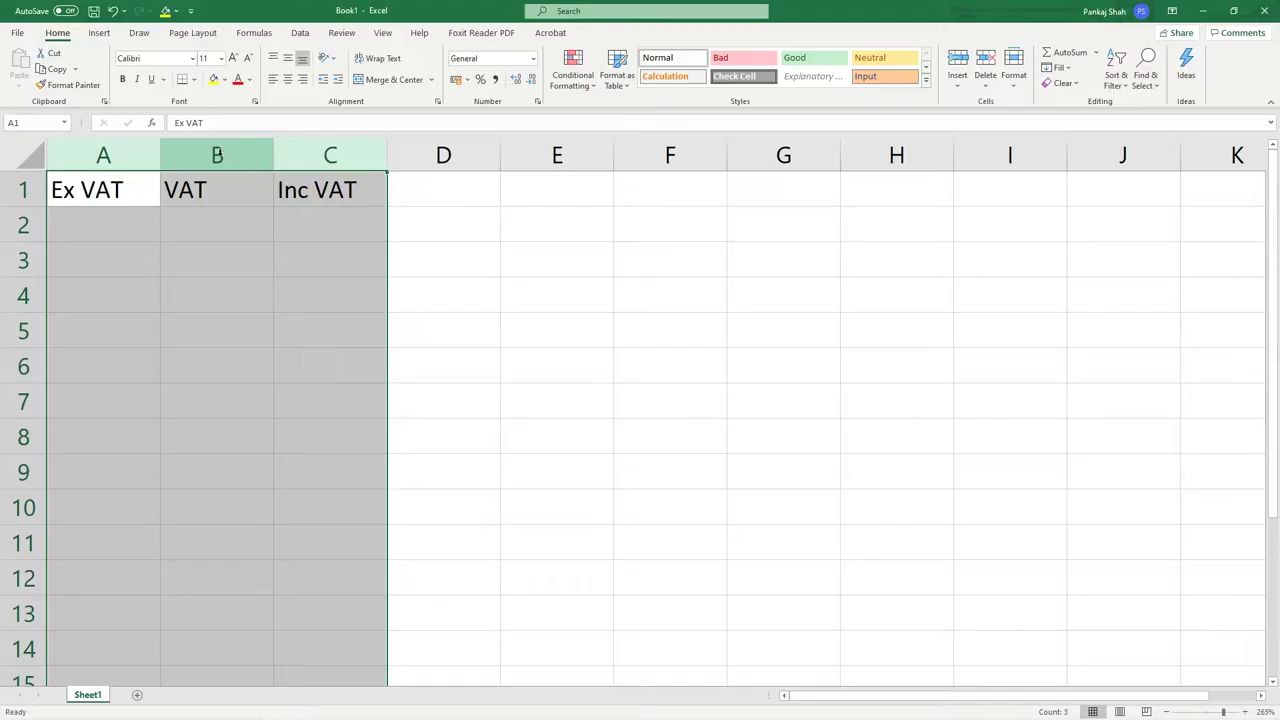
right_click(217, 155)
click(282, 325)
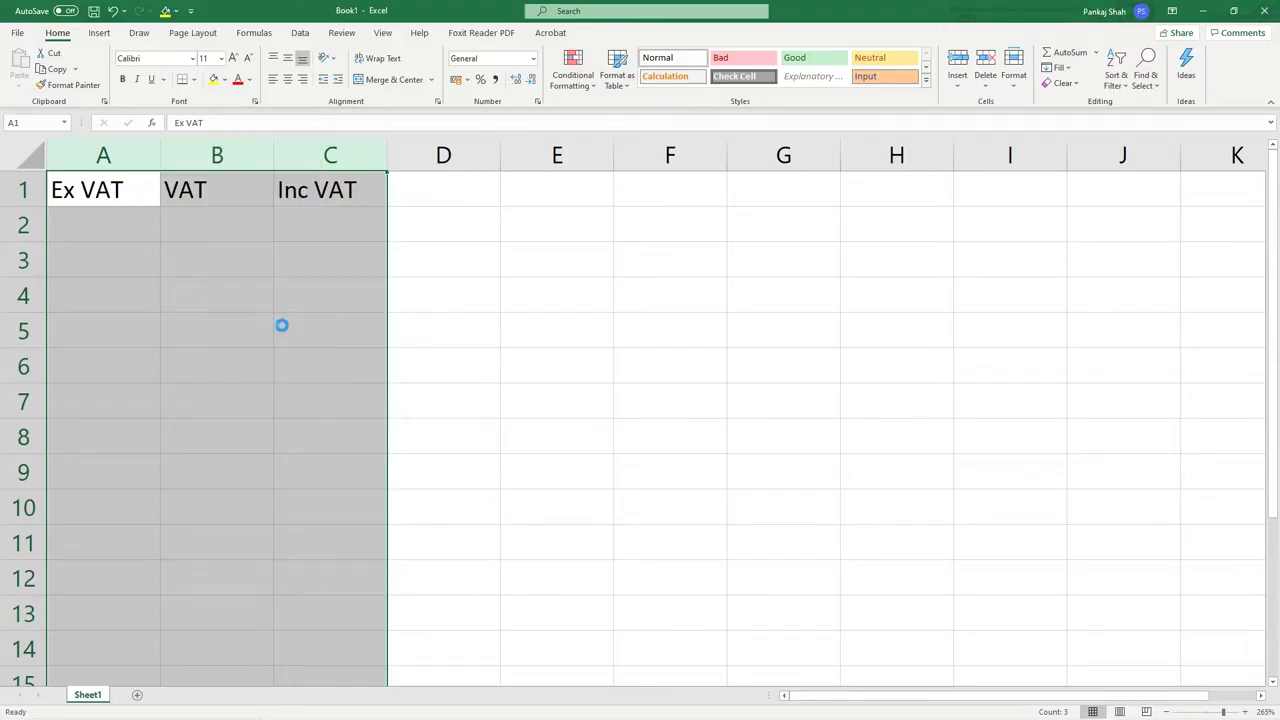
click(133, 234)
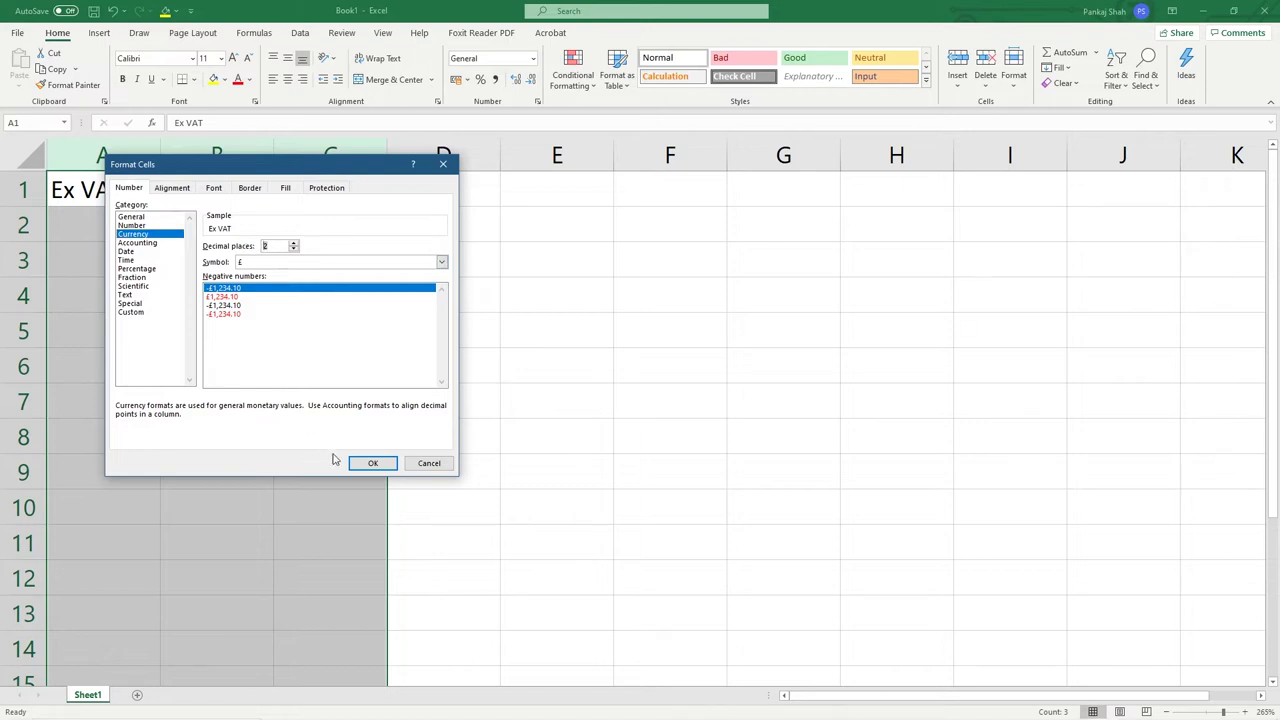
click(372, 463)
Enter 100 as the first Ex VAT amount in cell A2.
key(Down)
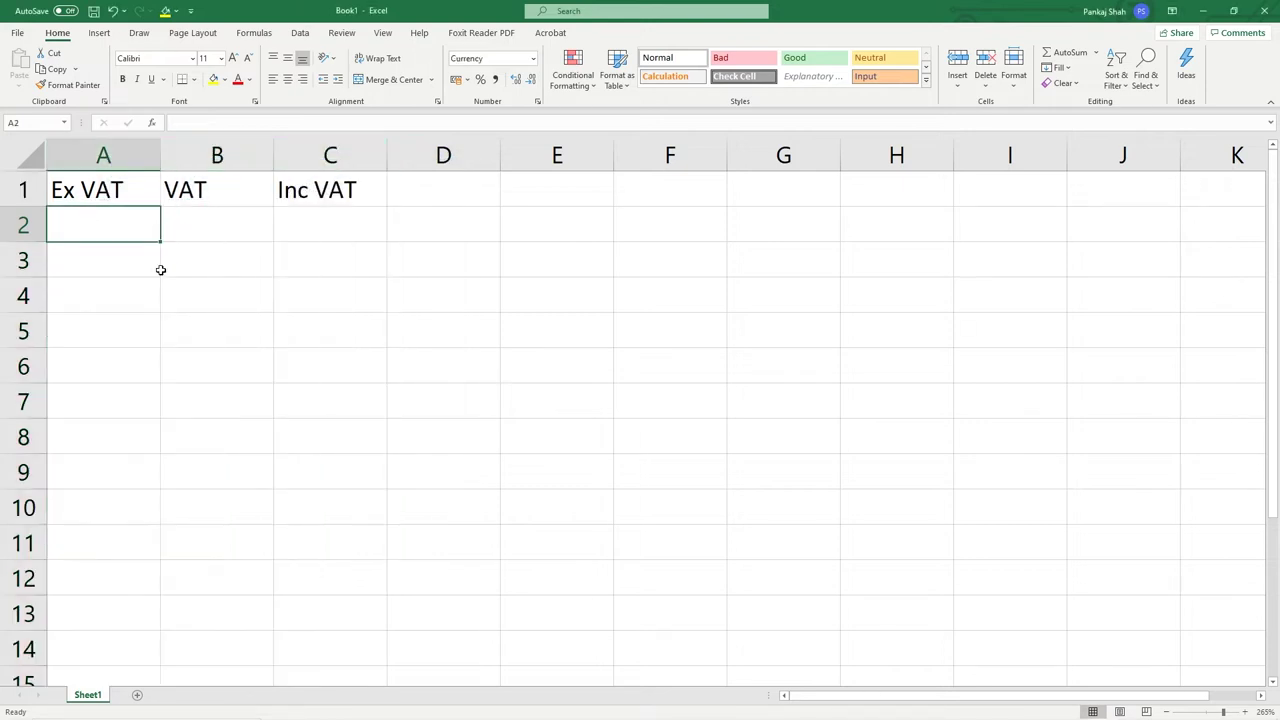
text(100)
key(Return)
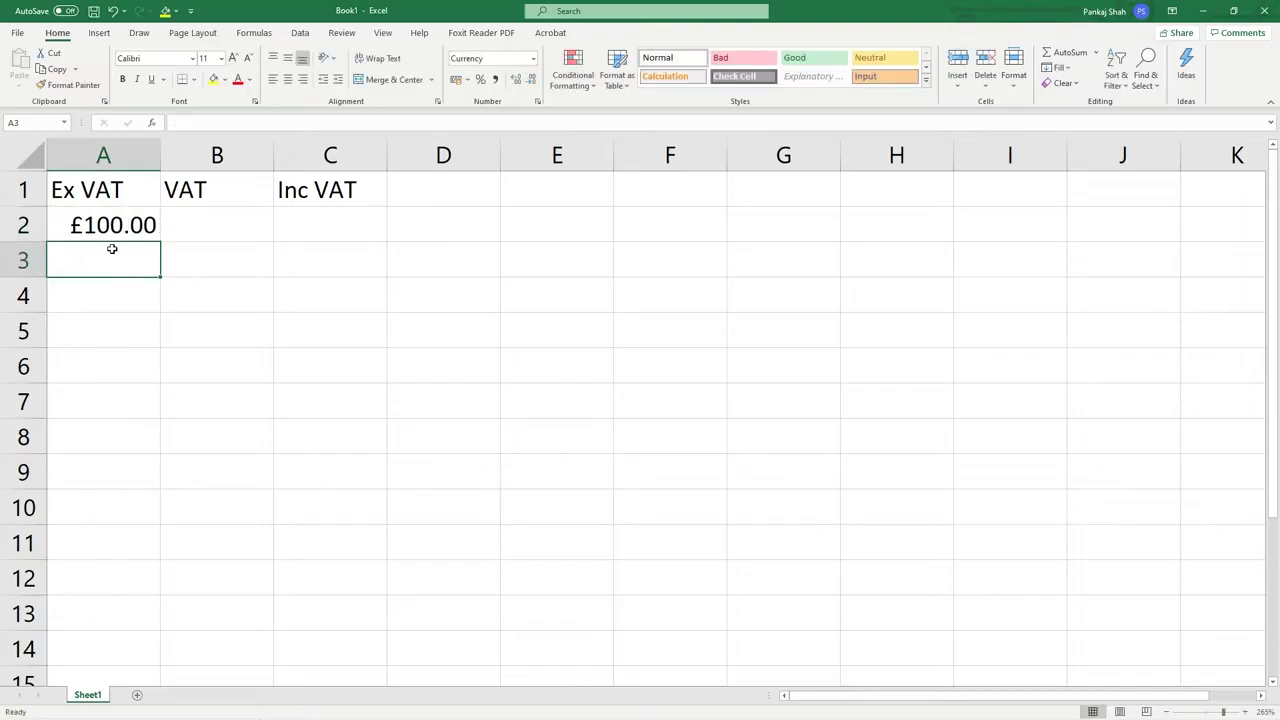
key(Up)
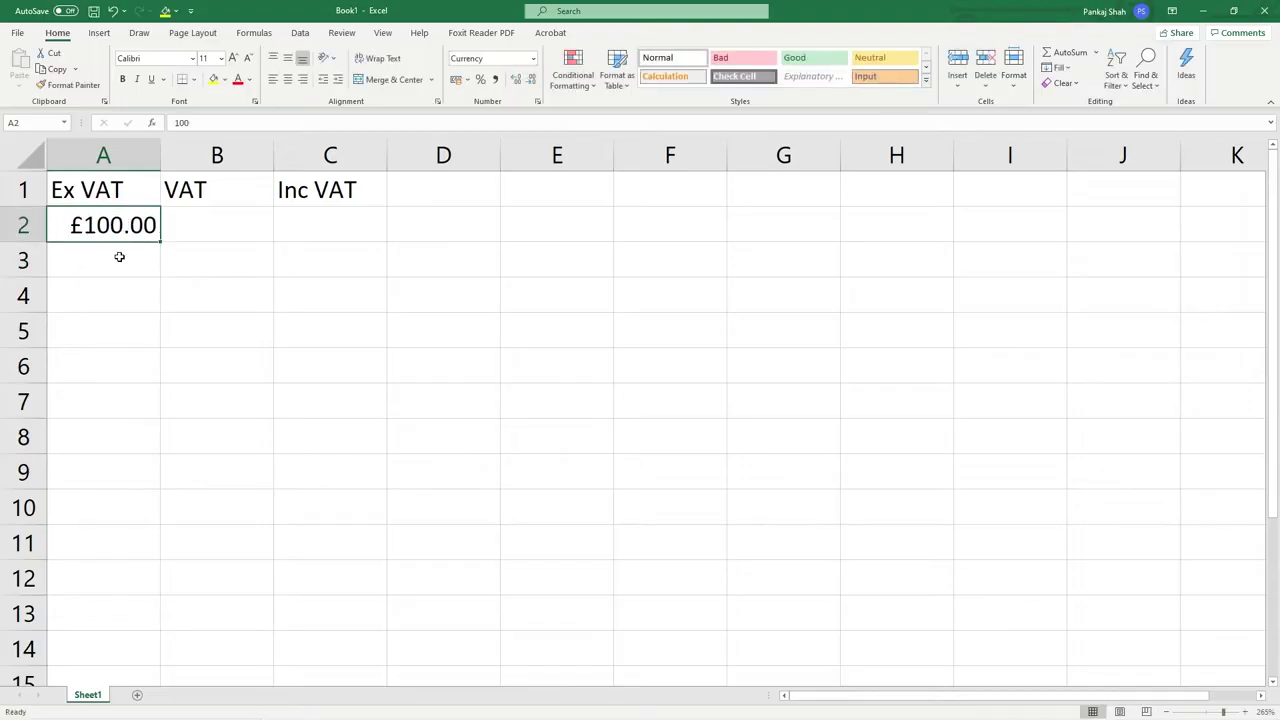
Left-align the contents of every cell in the sheet.
click(22, 154)
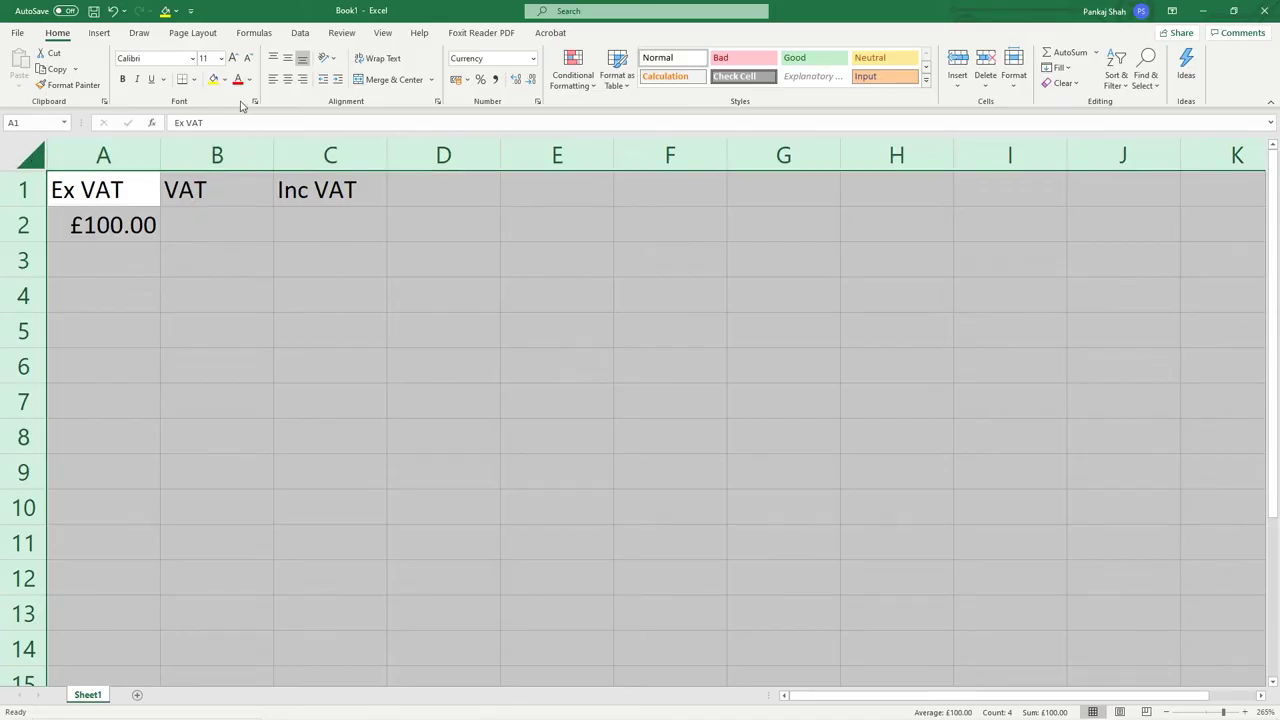
click(273, 80)
click(214, 268)
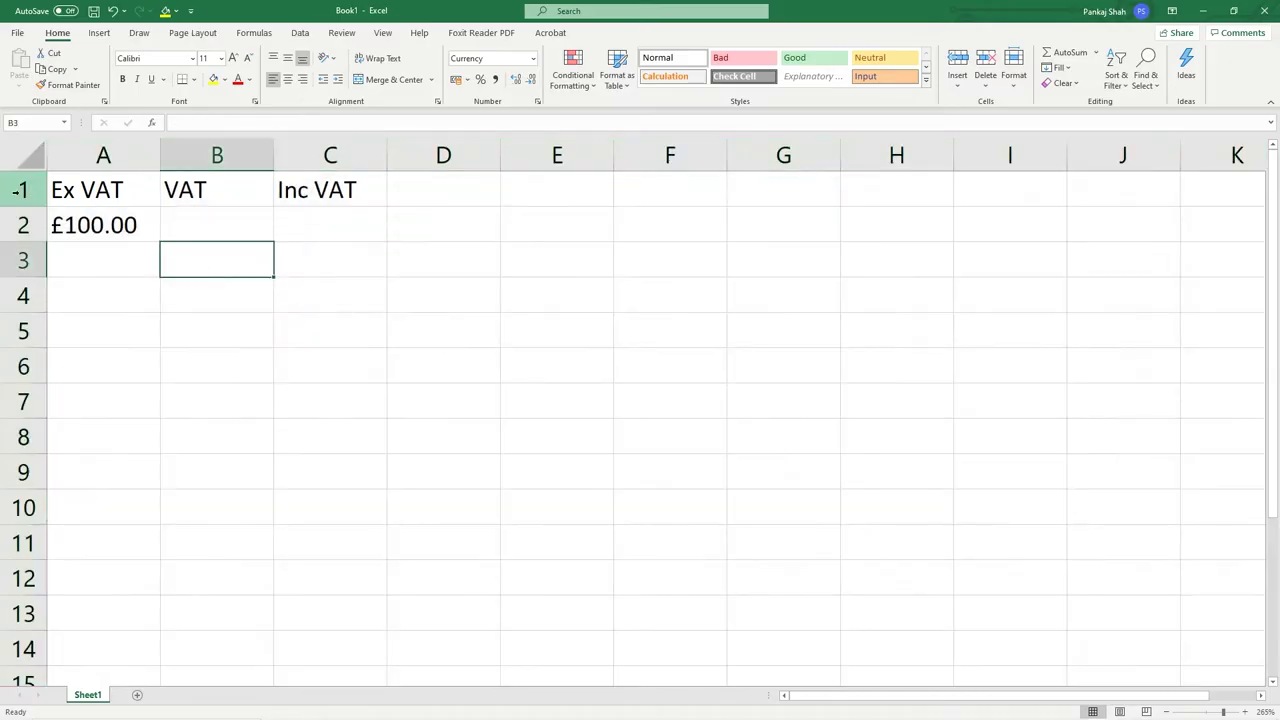
Make the heading row 1 bold.
click(16, 190)
click(122, 79)
click(117, 226)
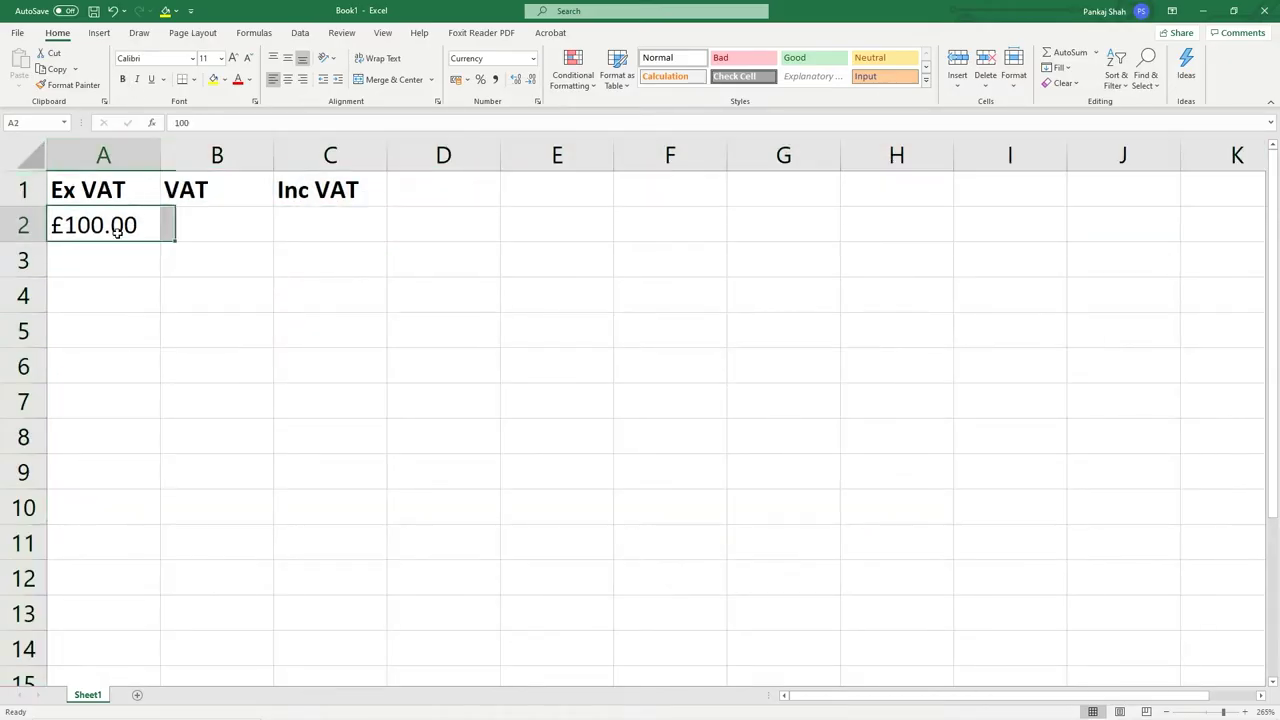
drag(117, 189, 330, 190)
click(66, 226)
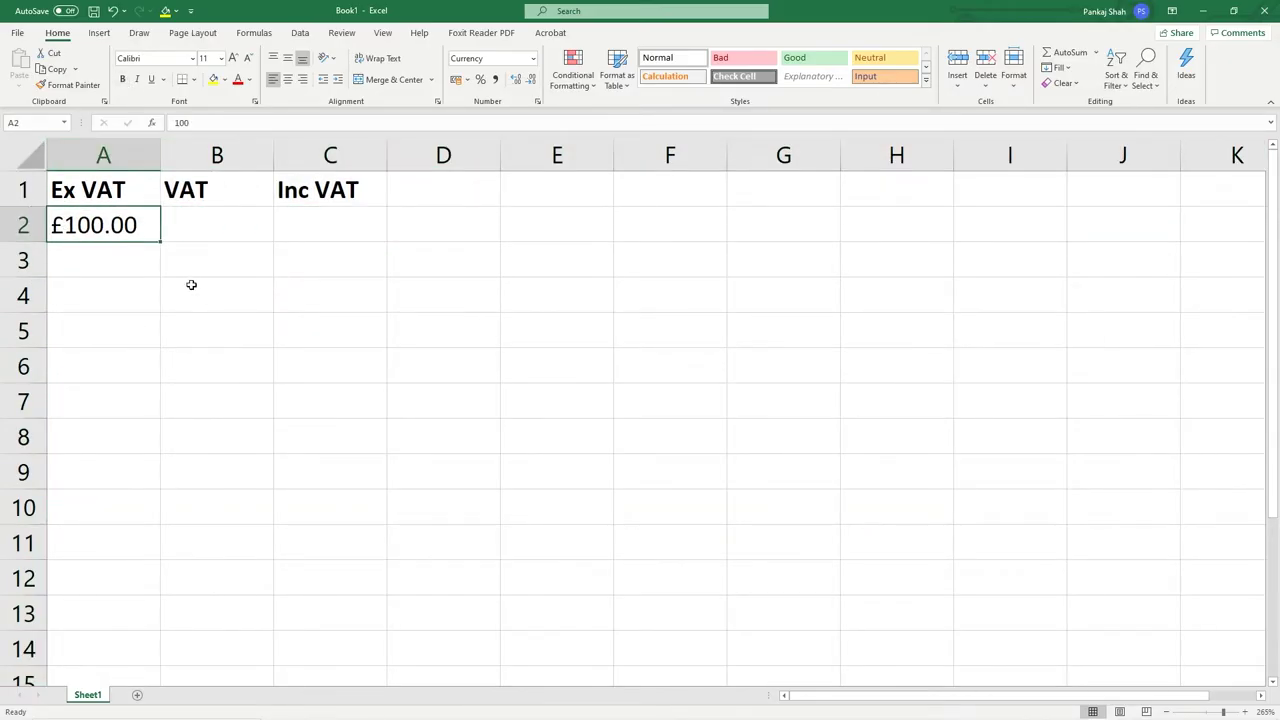
Calculate the 20% VAT in cell B2 with the formula =A2*0.2.
click(230, 224)
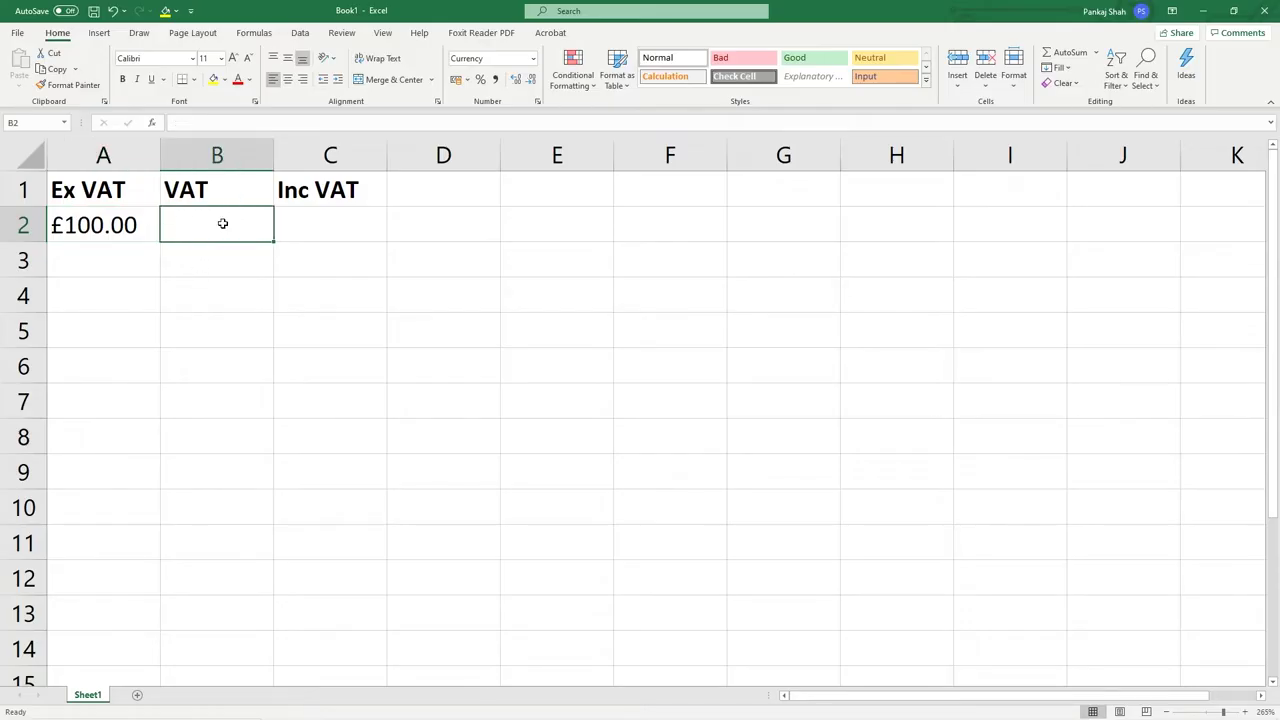
text(=)
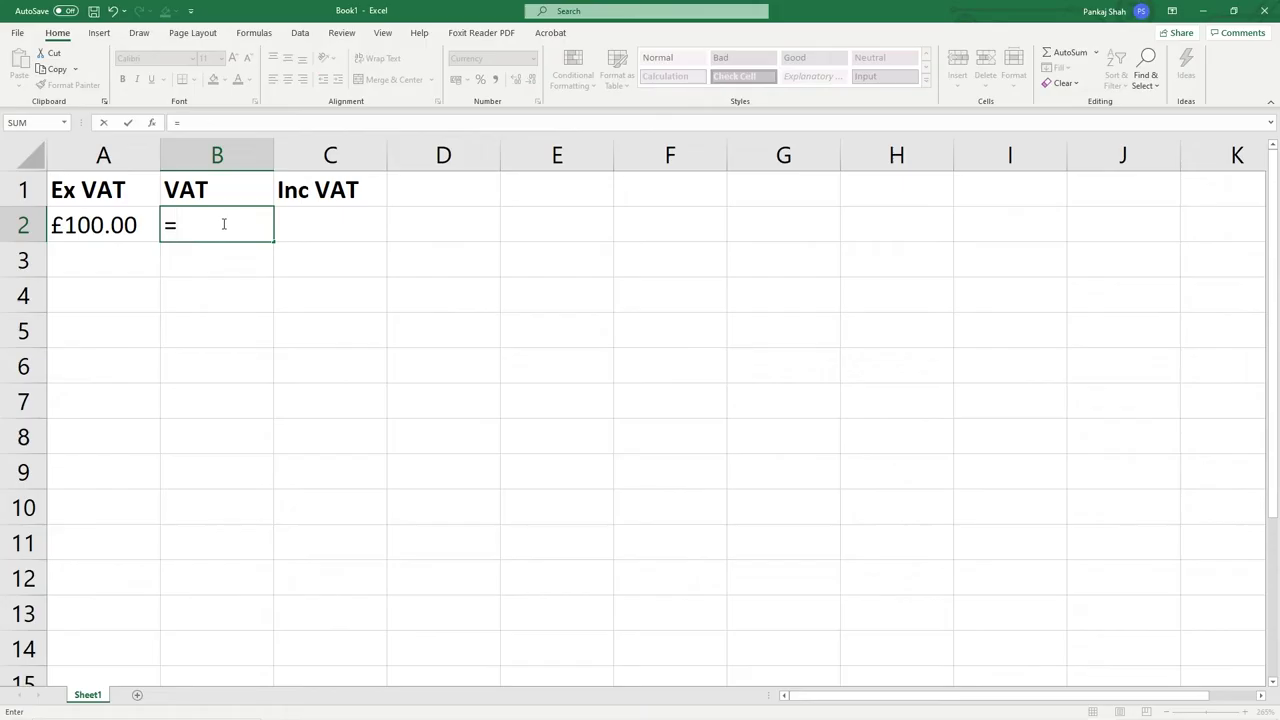
click(98, 225)
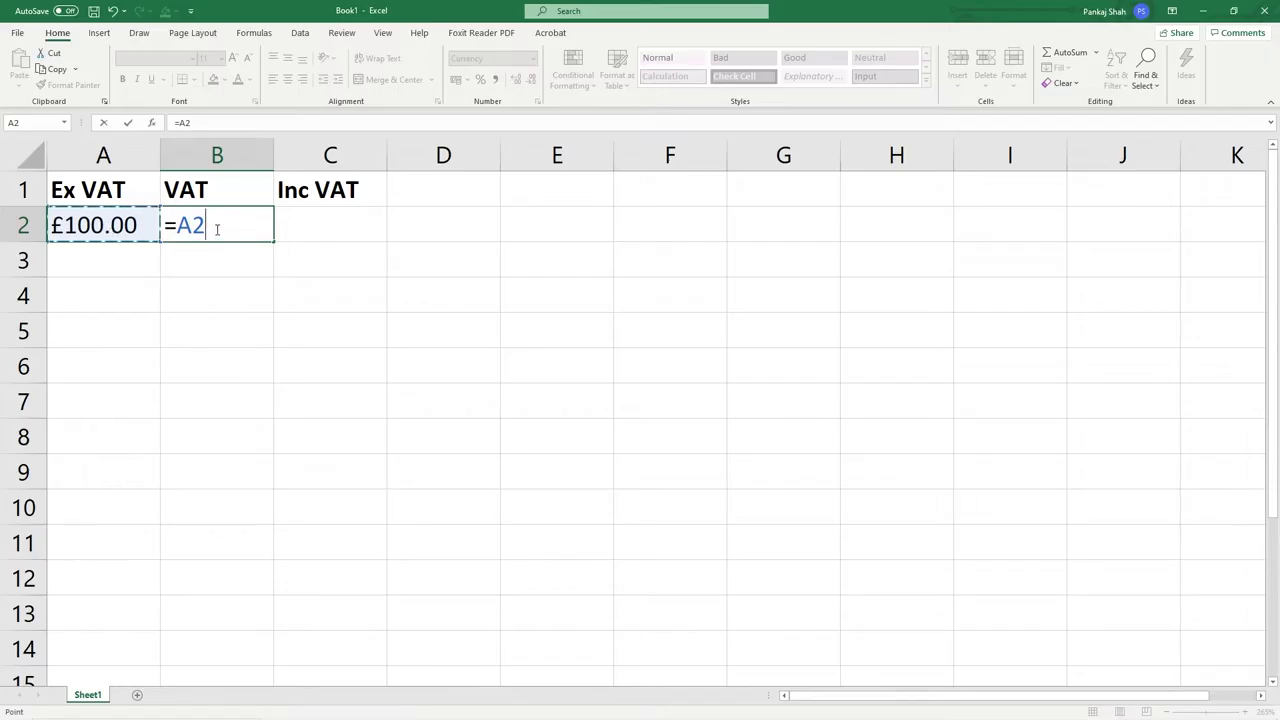
text(*0.2)
key(Return)
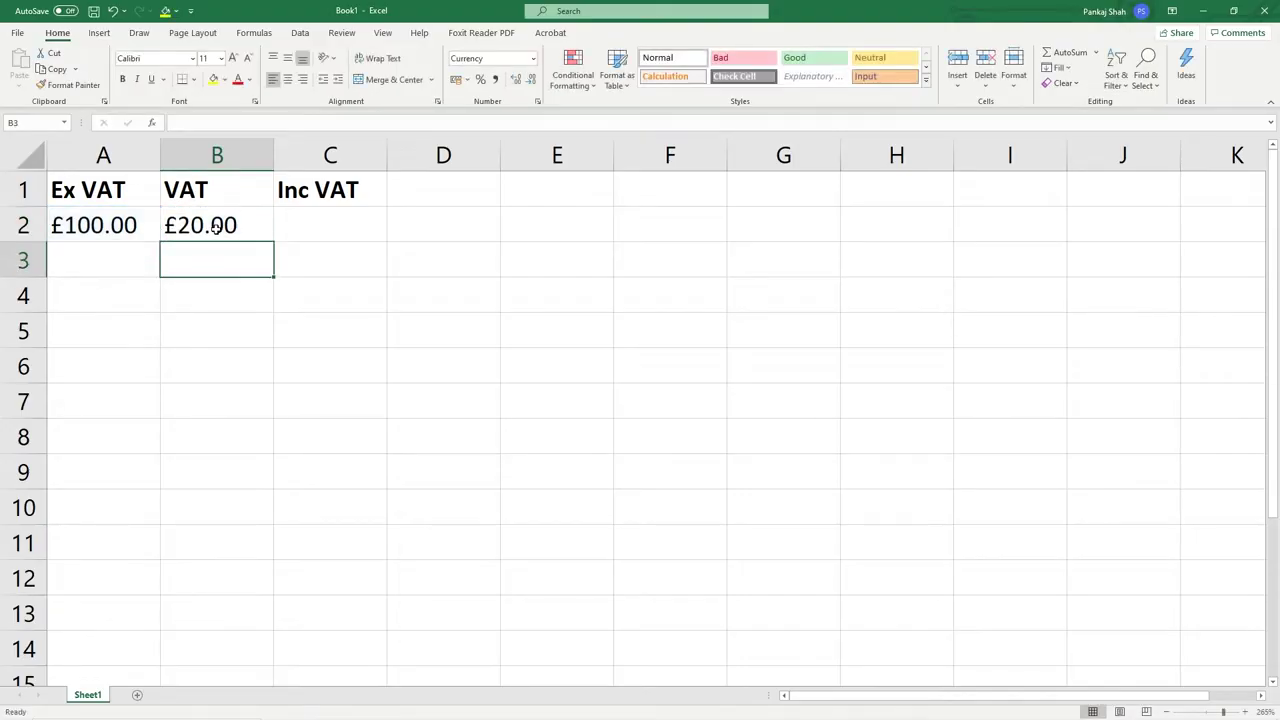
click(216, 228)
Calculate the VAT-inclusive price in cell C2 with the formula =A2+B2.
click(334, 234)
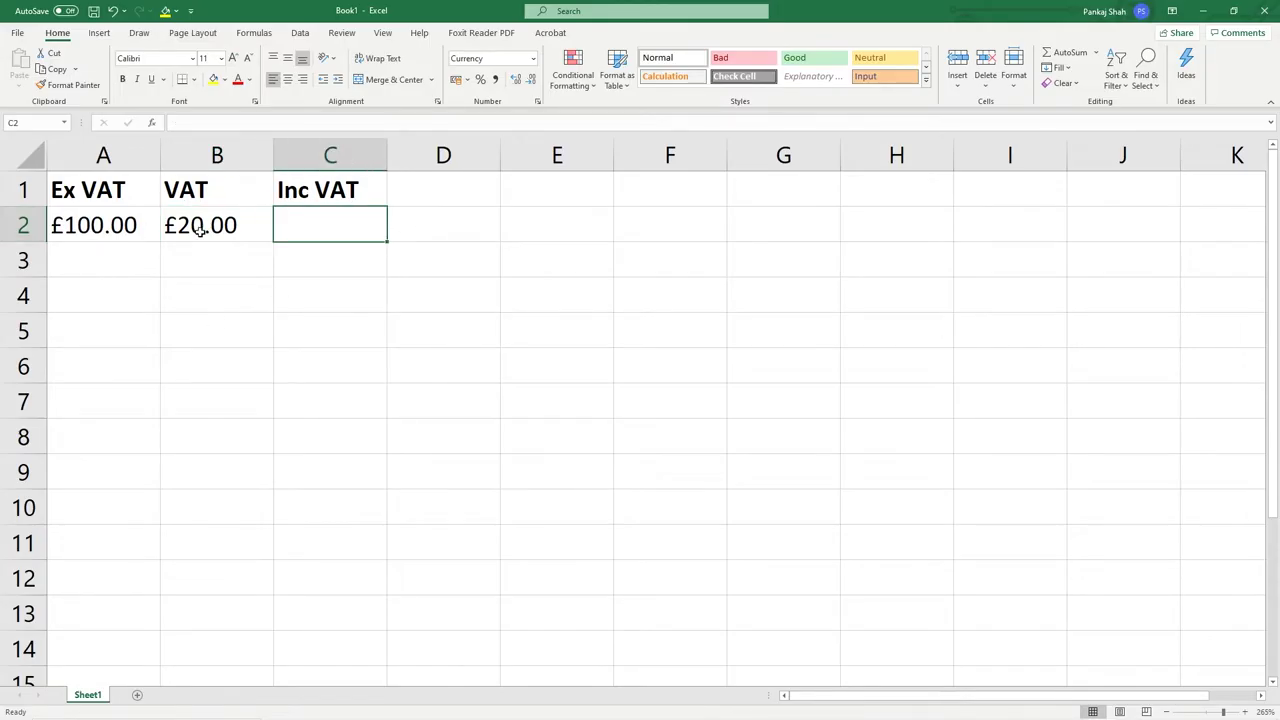
text(=)
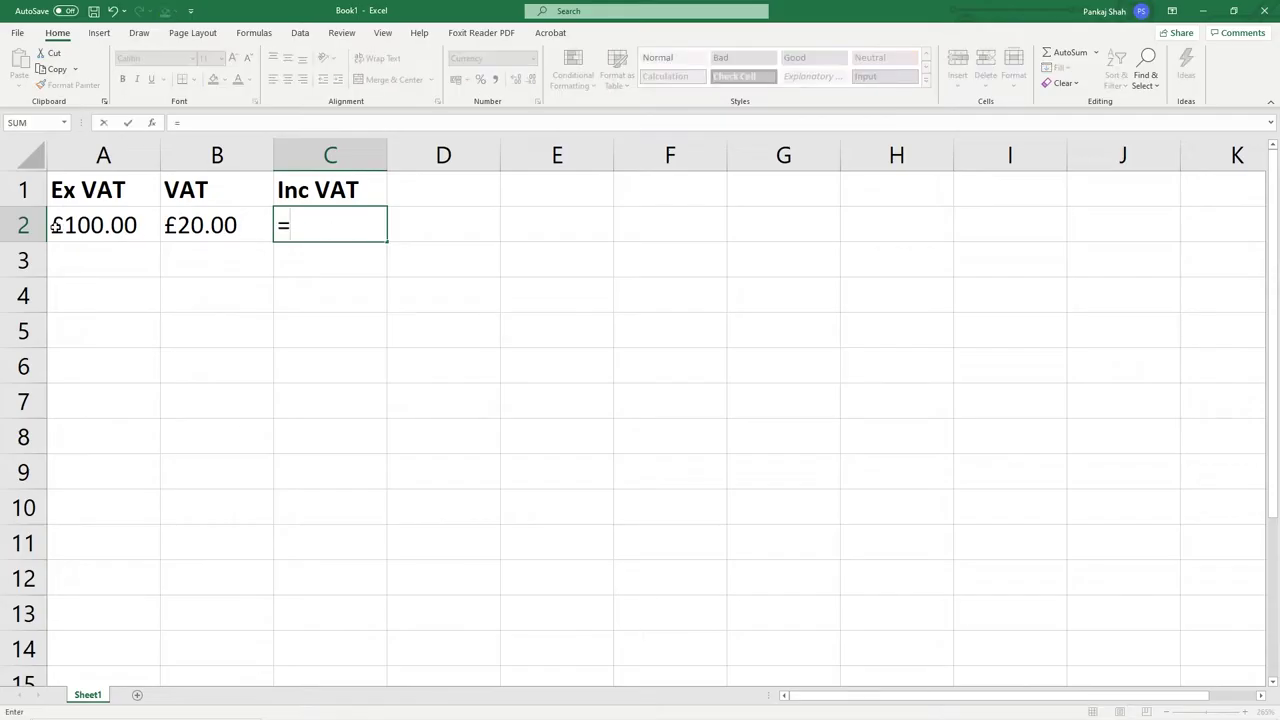
click(85, 226)
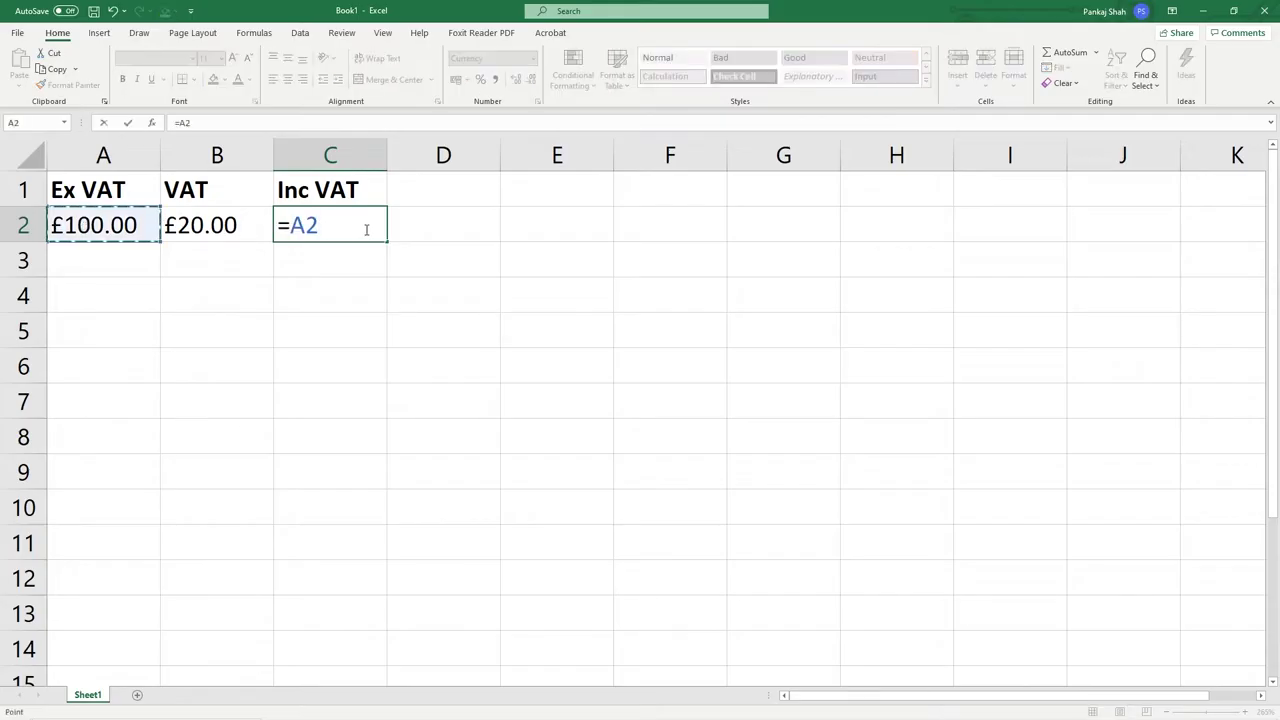
text(+)
click(210, 228)
key(Return)
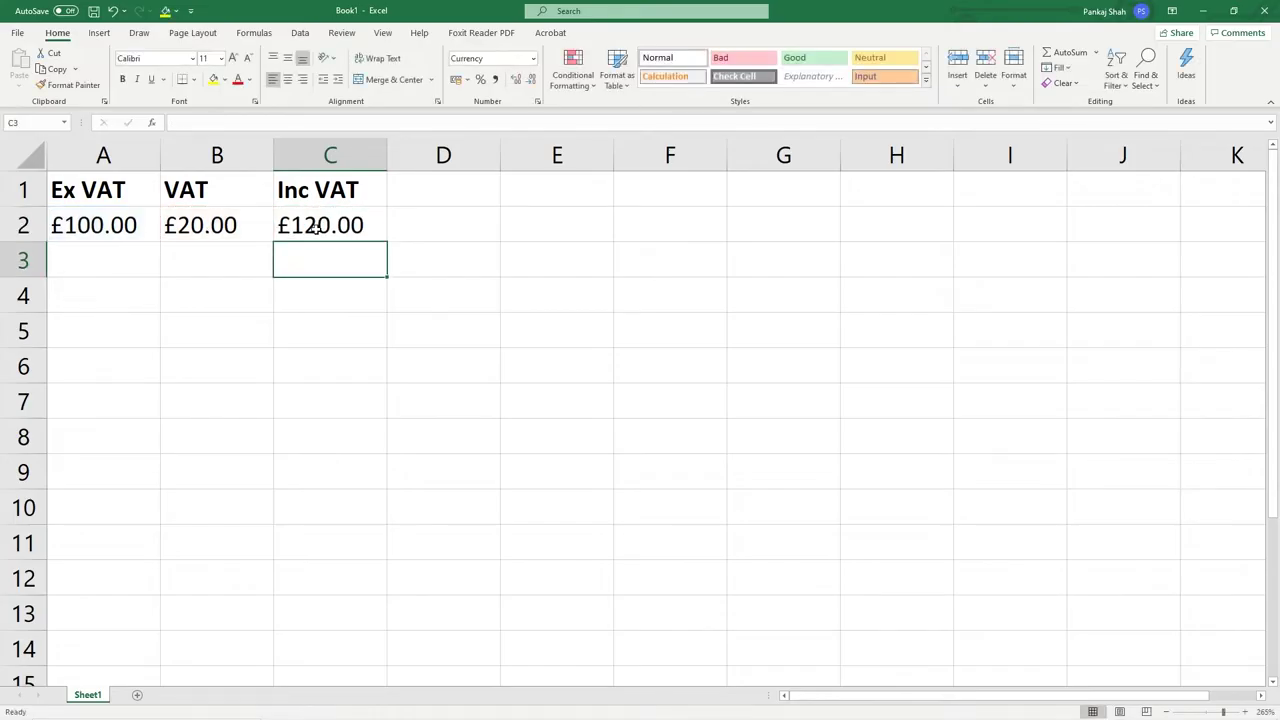
click(316, 228)
Enter the Ex VAT amounts 150, 250, 500, 789, 124 and 258 in cells A3 to A8.
click(103, 259)
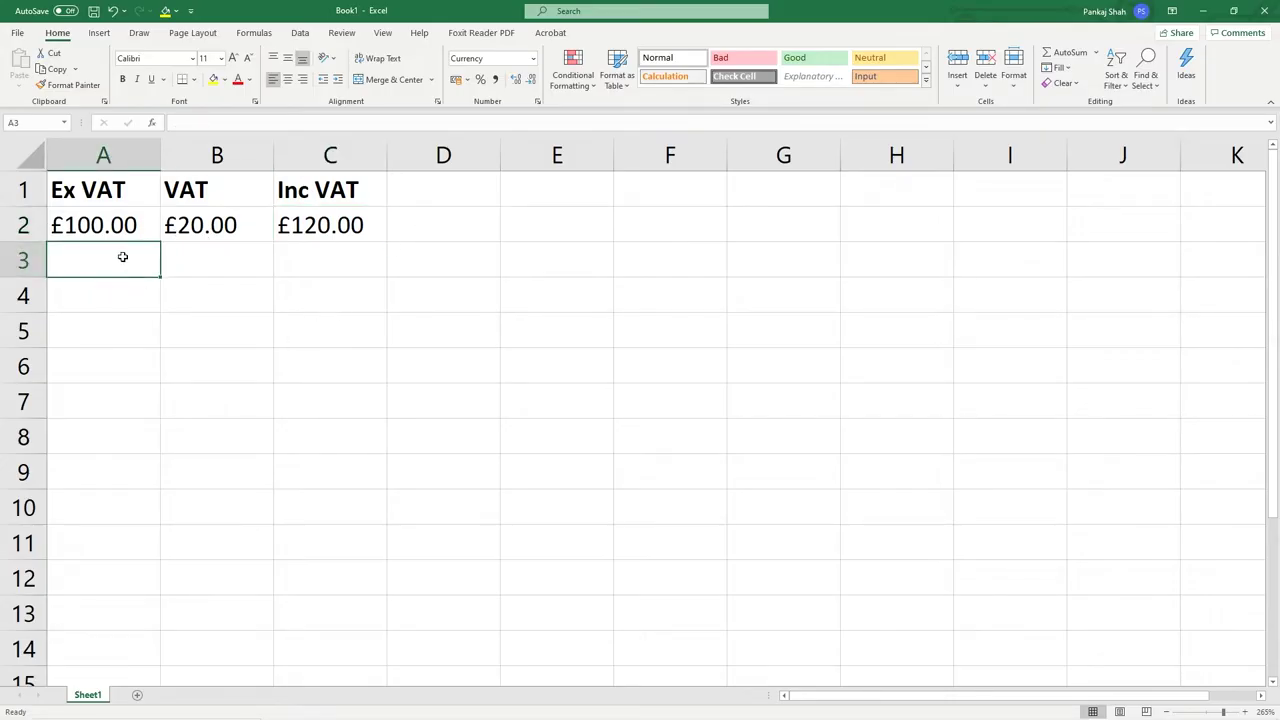
text(150)
key(Return)
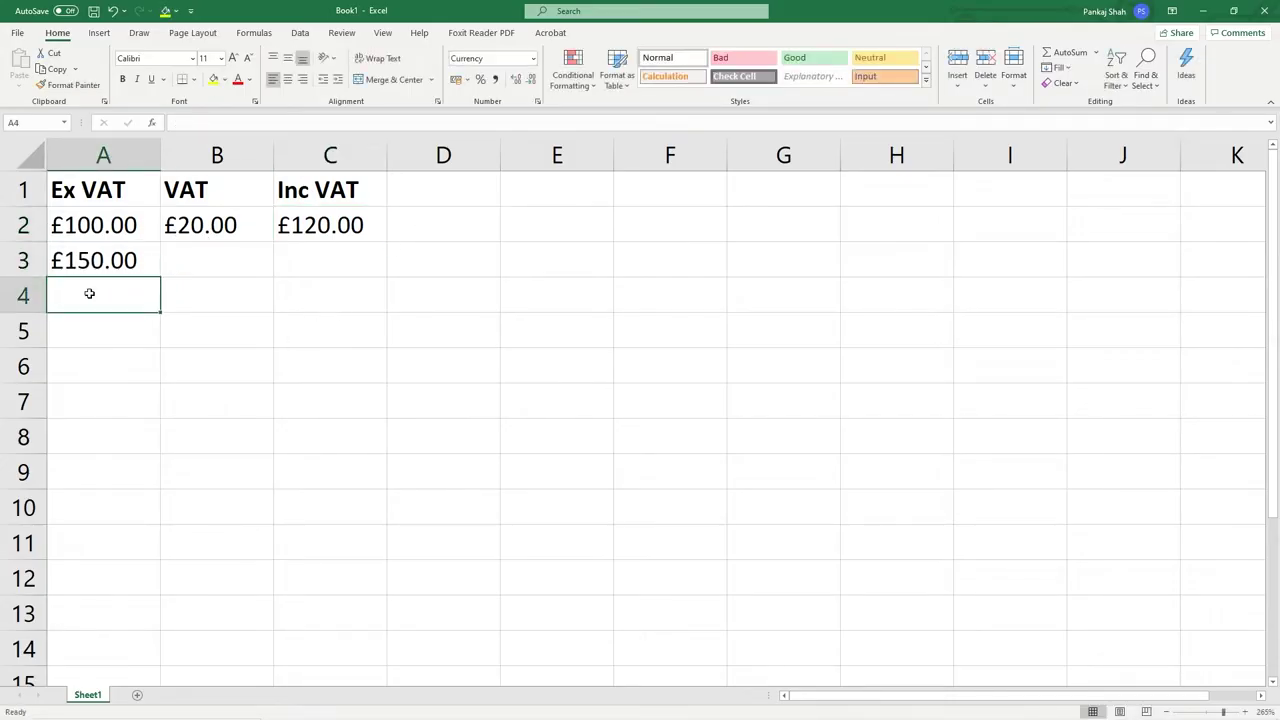
text(250)
key(Return)
text(500)
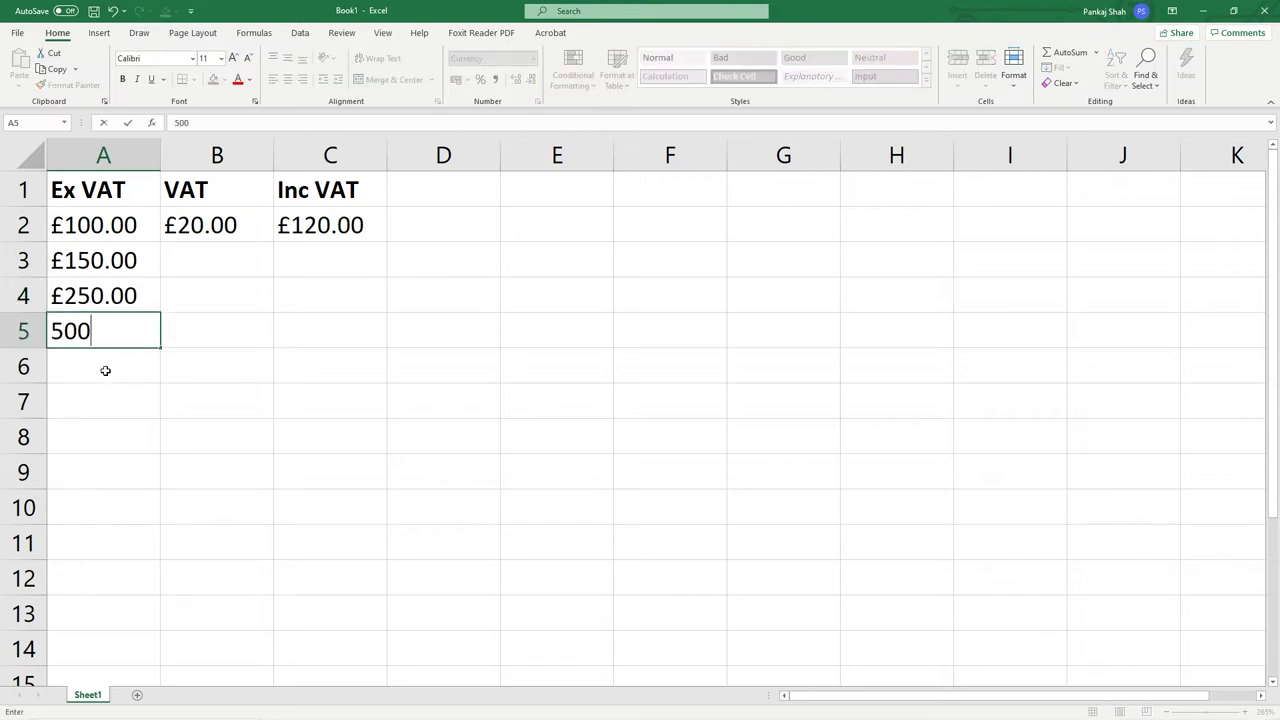
key(Return)
text(7)
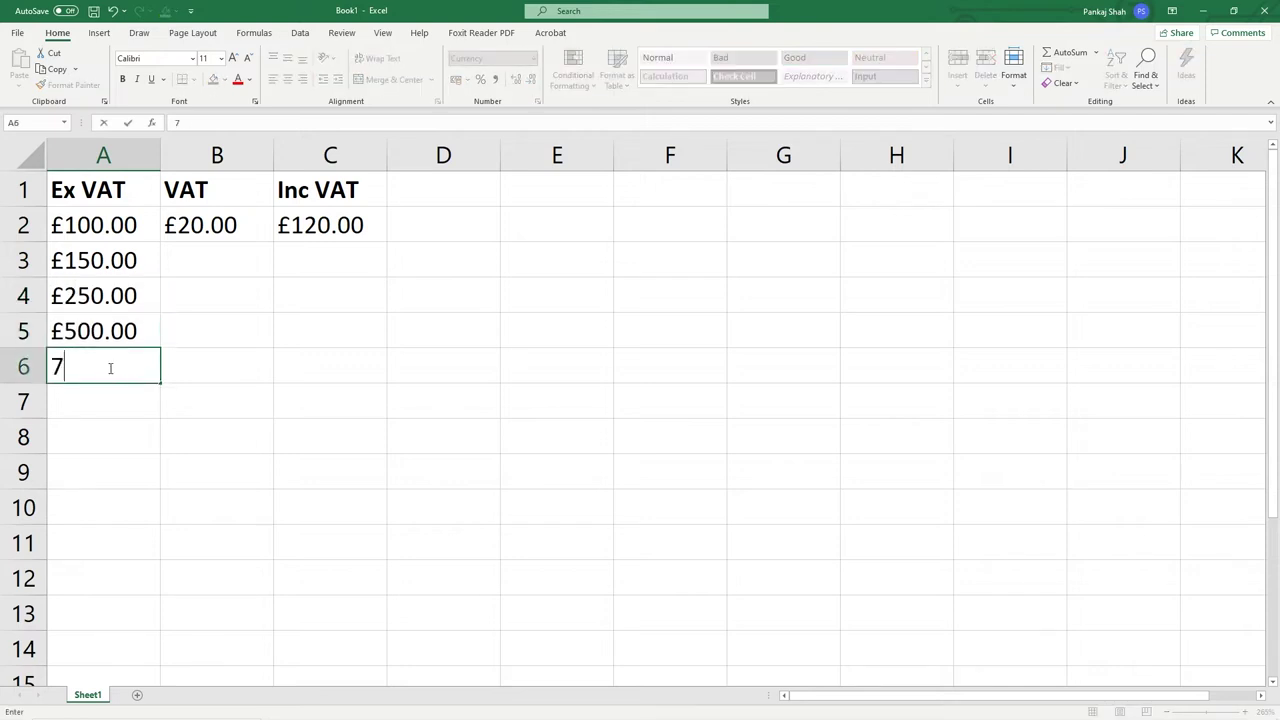
text(89)
key(Return)
text(124)
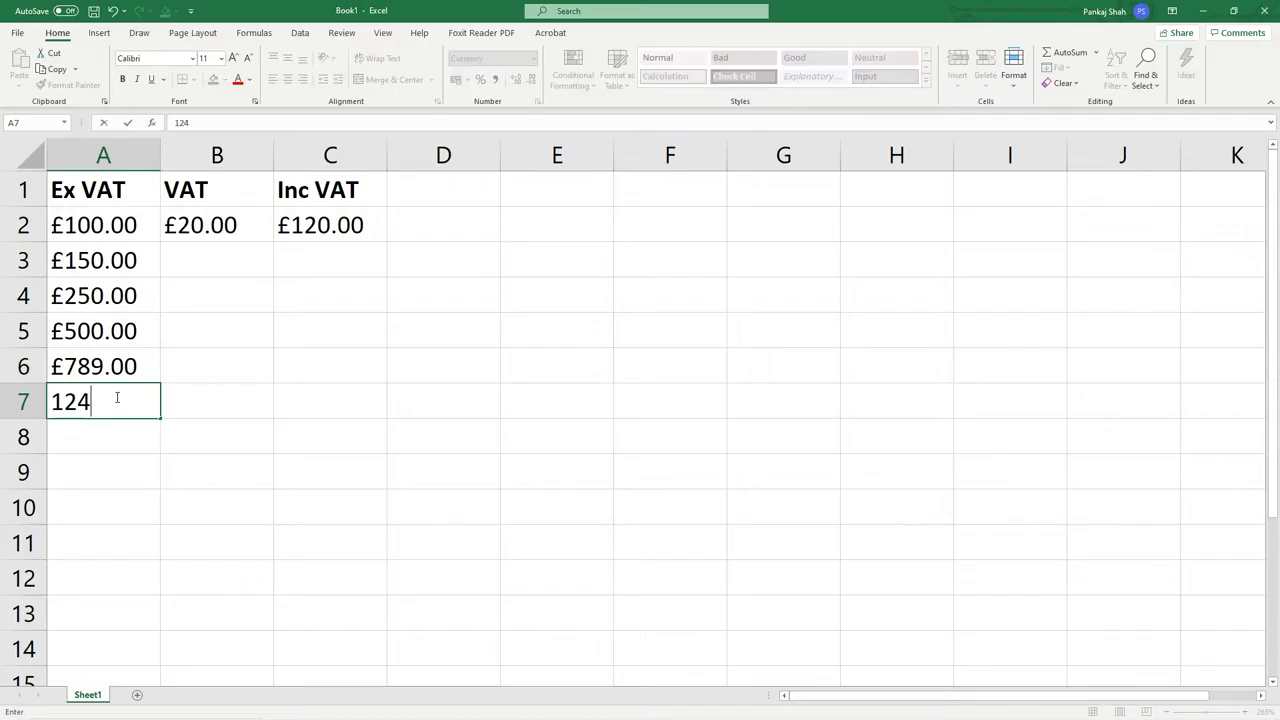
key(Return)
text(258)
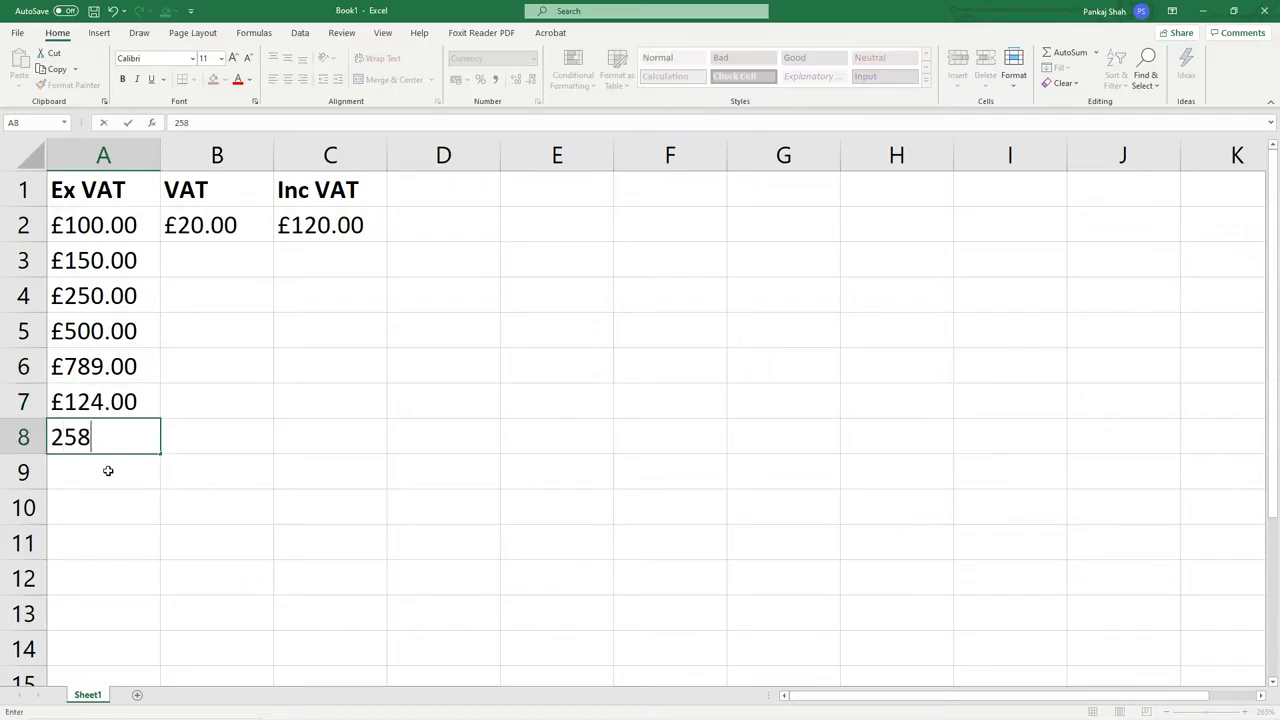
key(Return)
Fill the VAT and Inc VAT formulas from B2:C2 down to row 8.
click(218, 228)
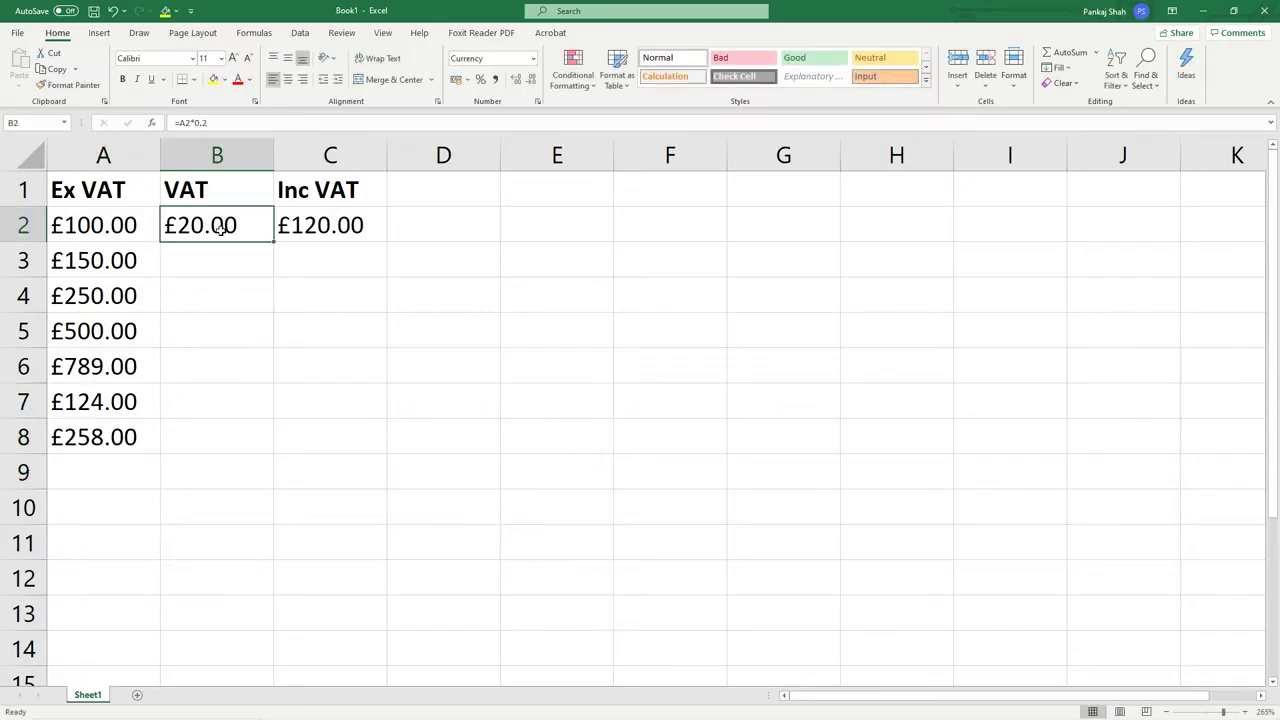
drag(218, 228, 328, 229)
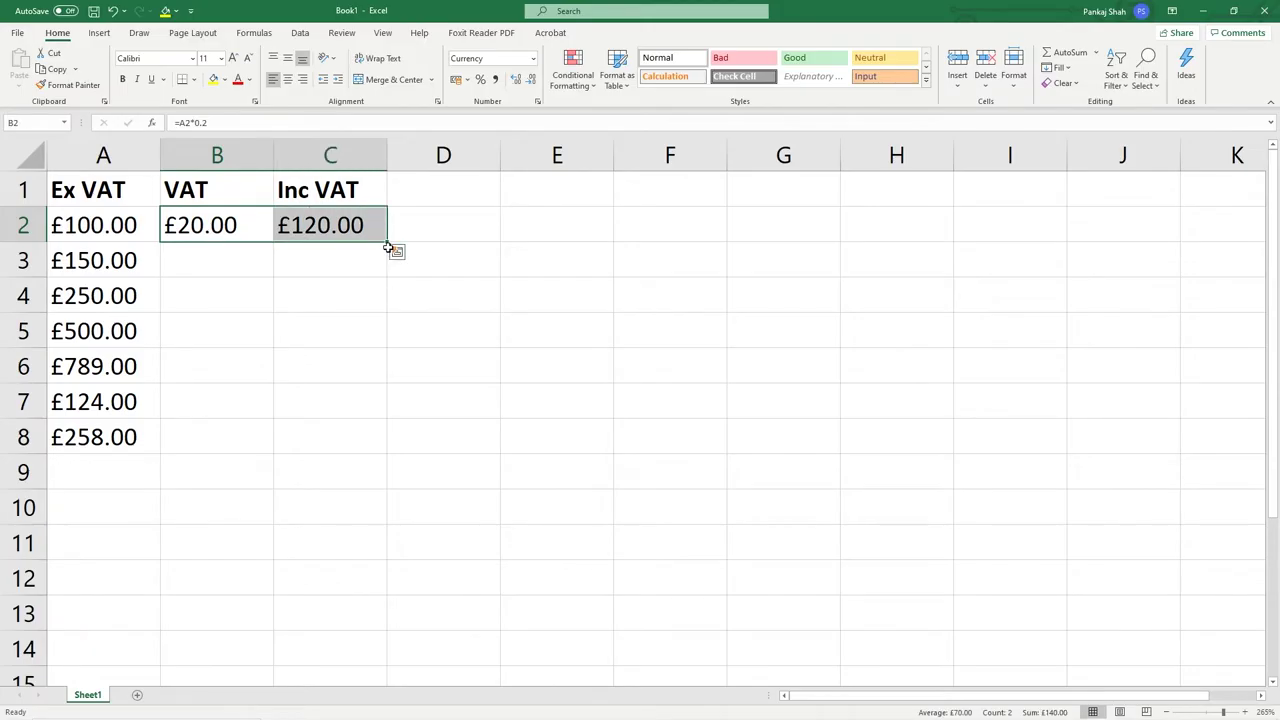
drag(388, 242, 381, 457)
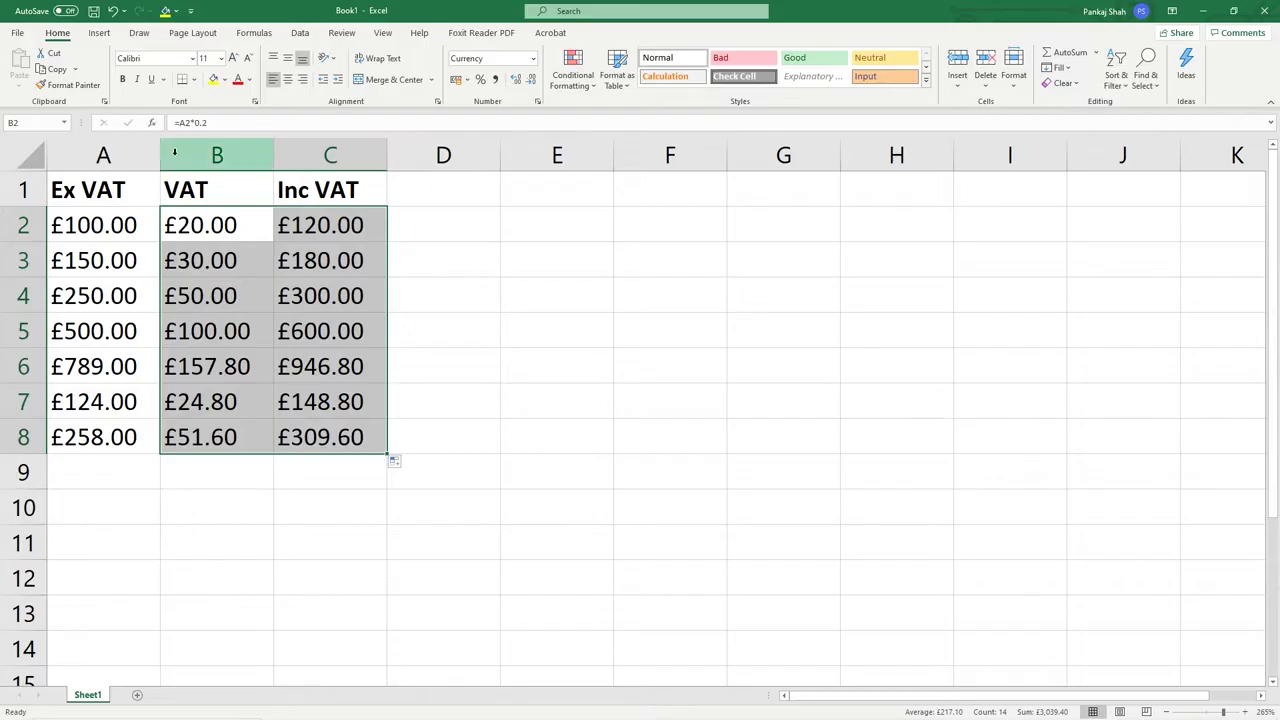
Check the Inc VAT, VAT and Ex VAT cells in row 8.
click(300, 443)
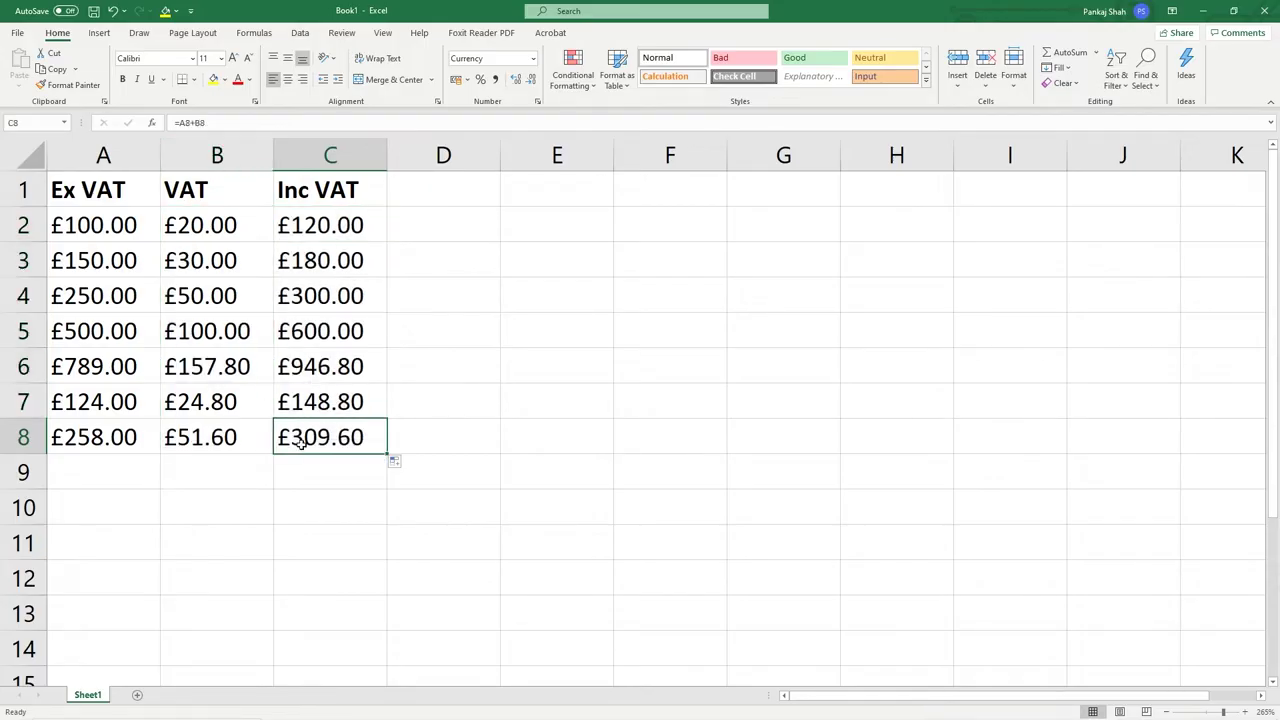
key(Left)
key(Left)
key(Right)
key(Right)
key(Left)
key(Left)
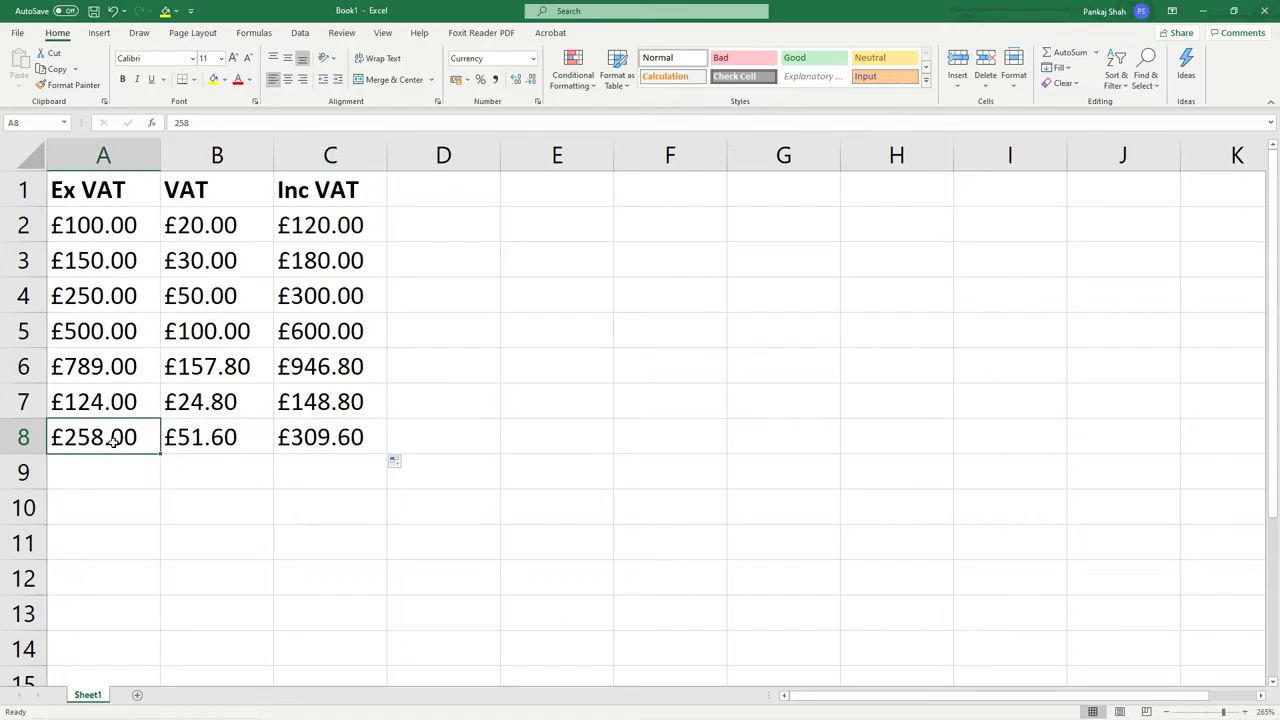
Open Calculator beside the price list and multiply 258 by 0.2 to check the VAT in row 8.
key(super)
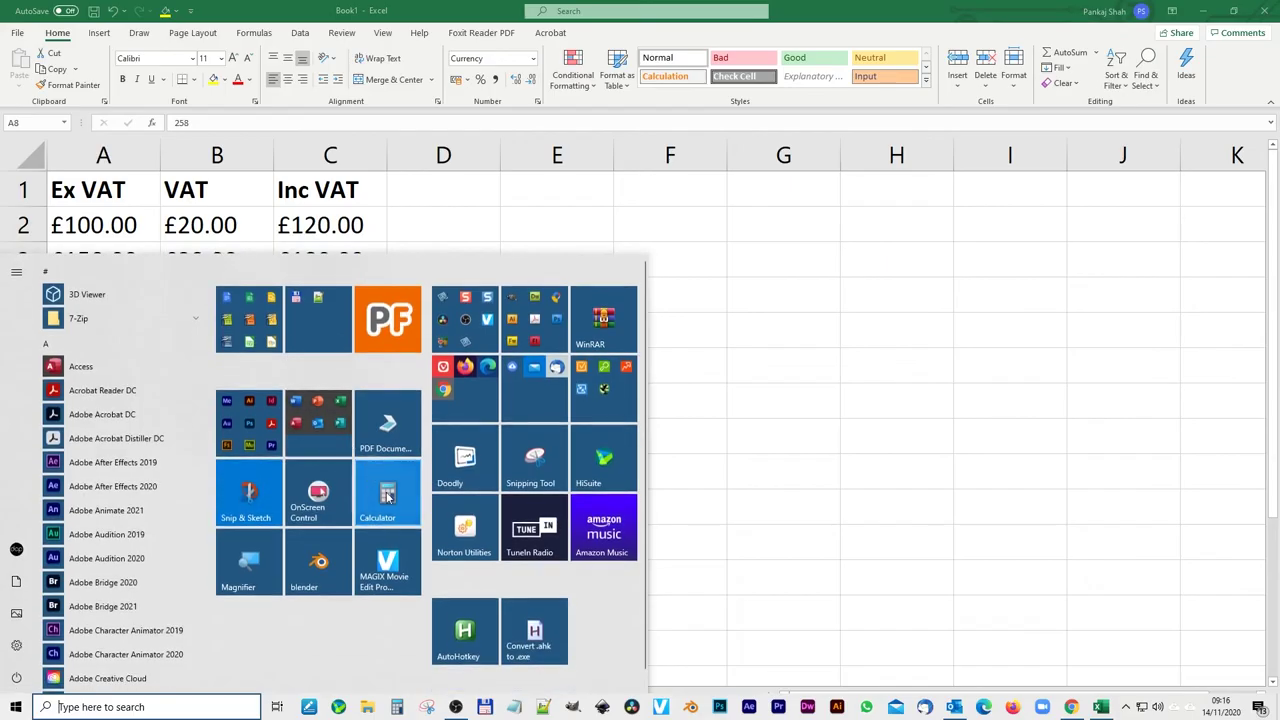
click(387, 495)
drag(477, 42, 799, 126)
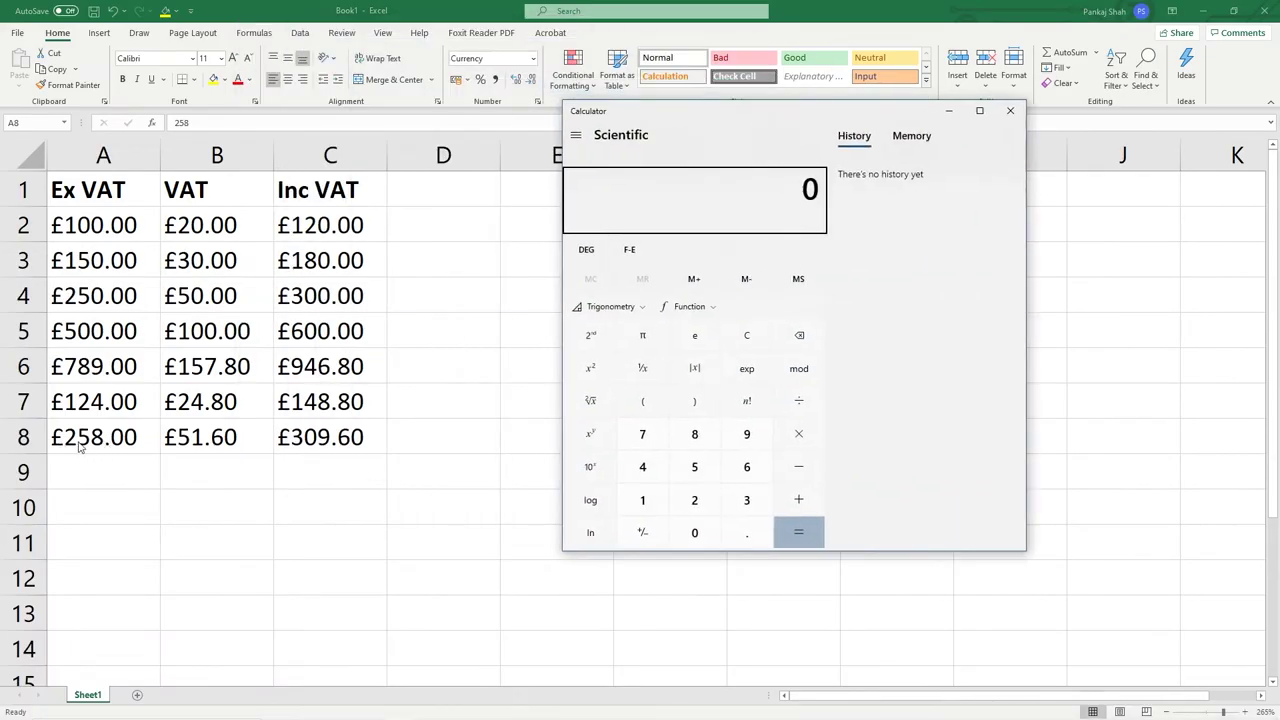
text(258)
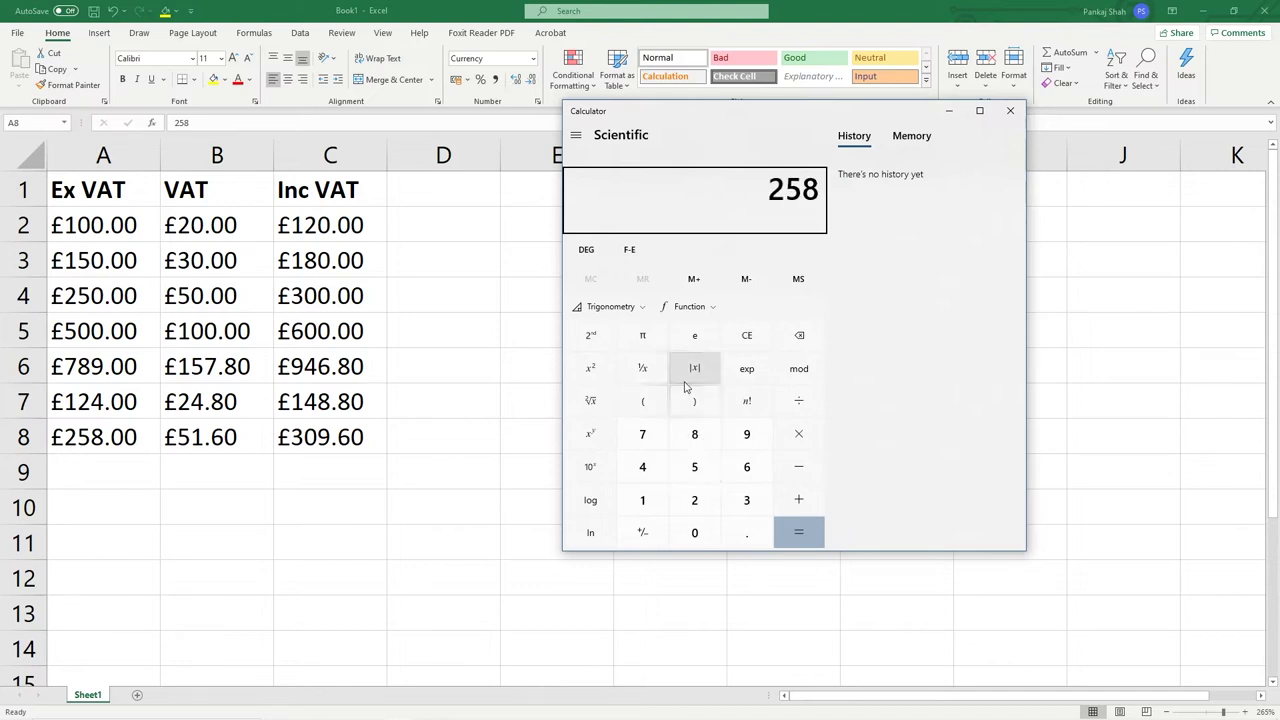
key(minus)
text(0.2)
key(Return)
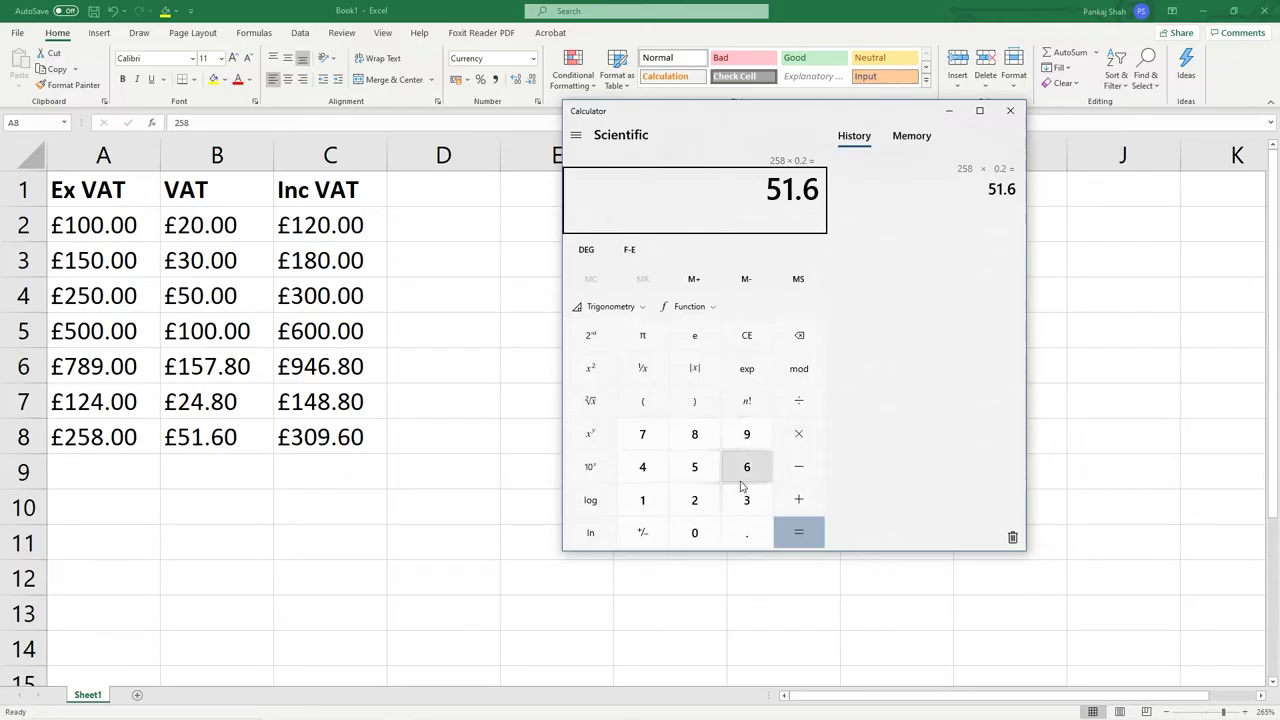
Add 258 to the calculated VAT amount to check the Inc VAT price in row 8.
click(798, 499)
text(258)
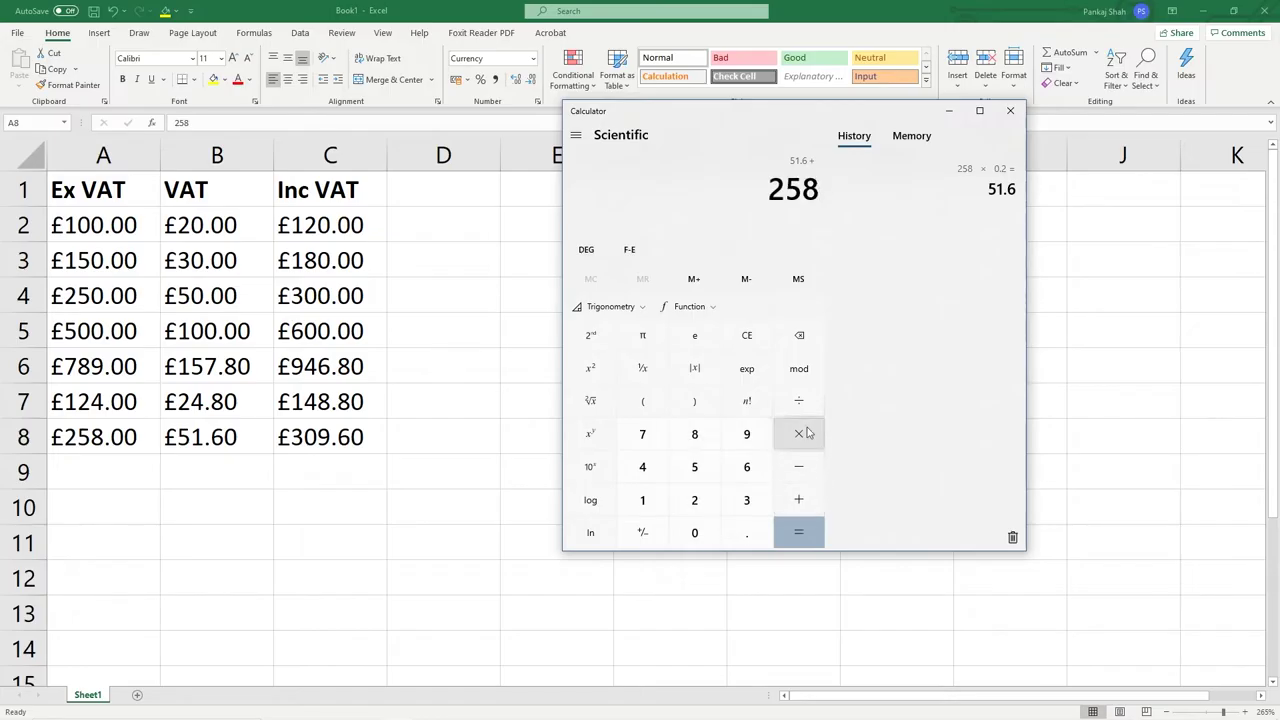
key(Return)
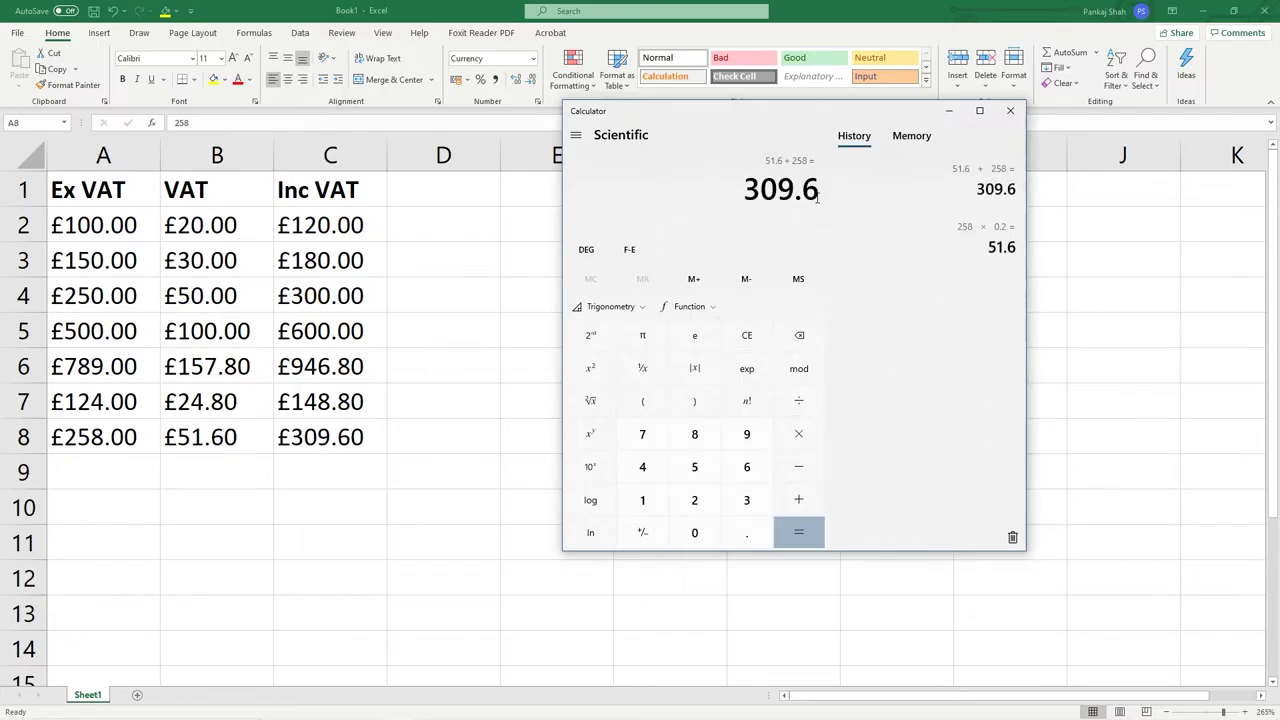
Clear the calculation, multiply 258 by 1.2 to cross-check the Inc VAT price, and close Calculator.
click(759, 336)
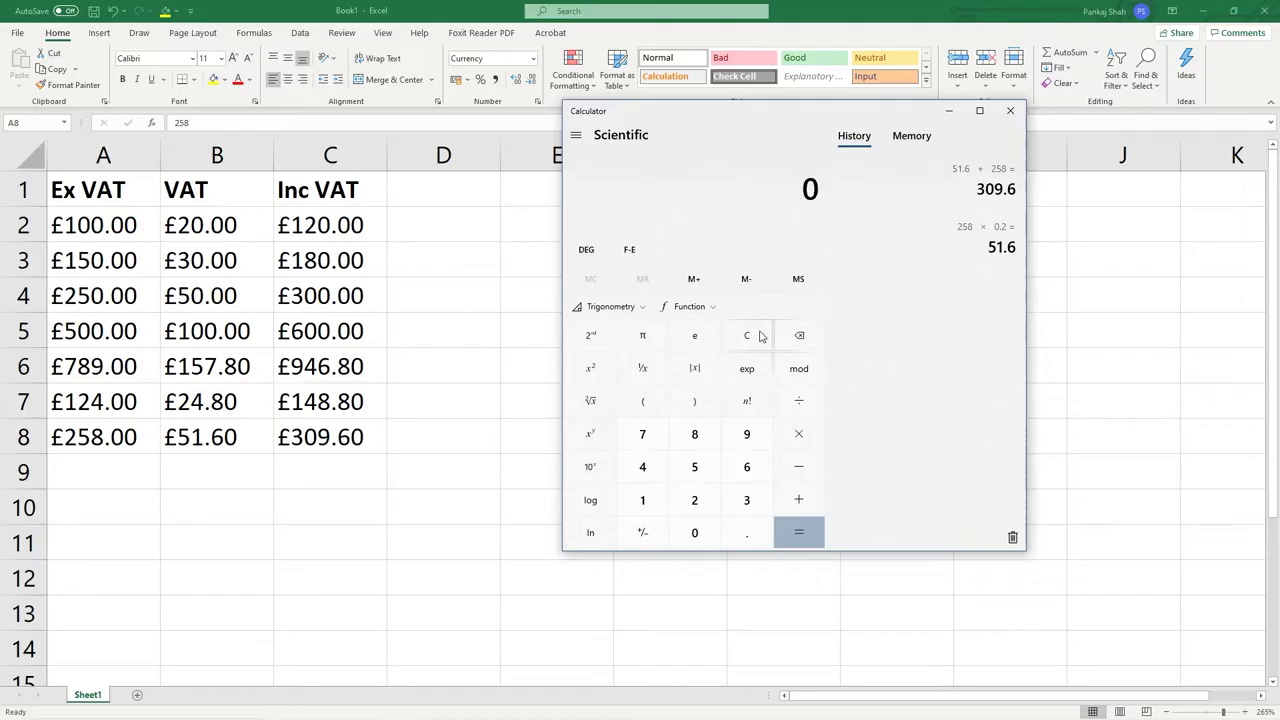
click(693, 500)
click(694, 467)
click(694, 434)
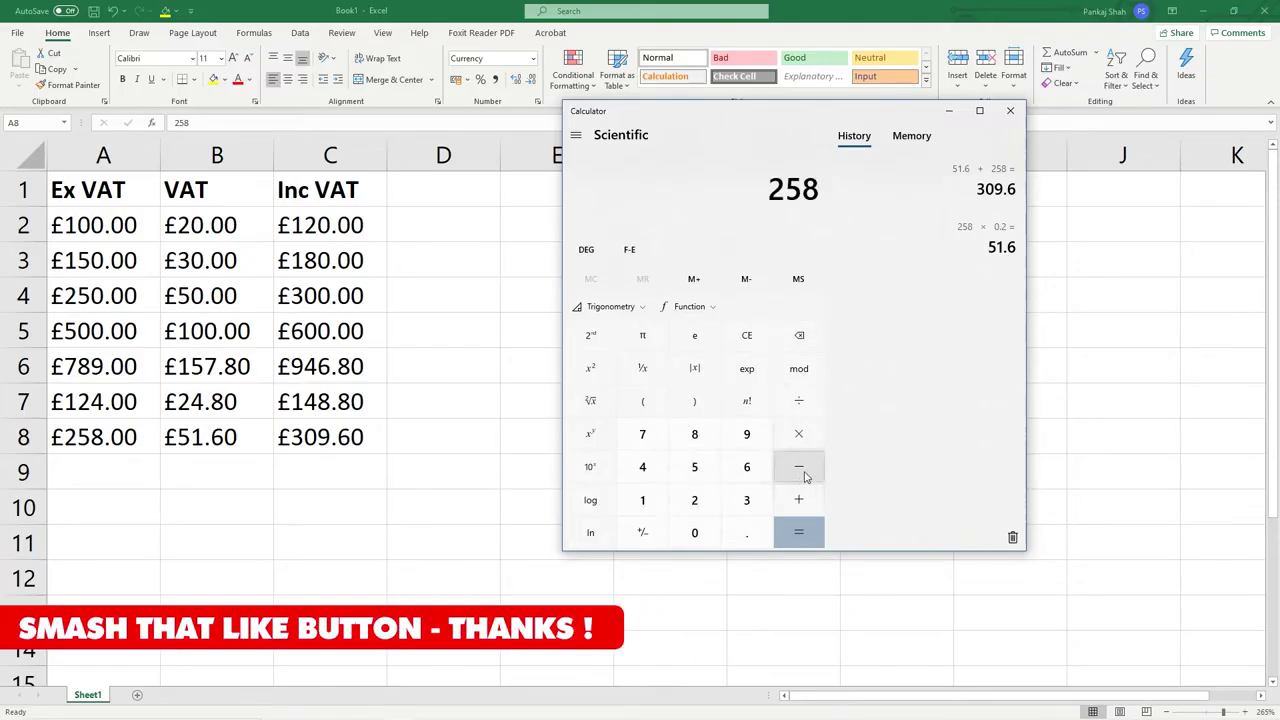
click(798, 434)
click(658, 503)
click(746, 532)
click(694, 500)
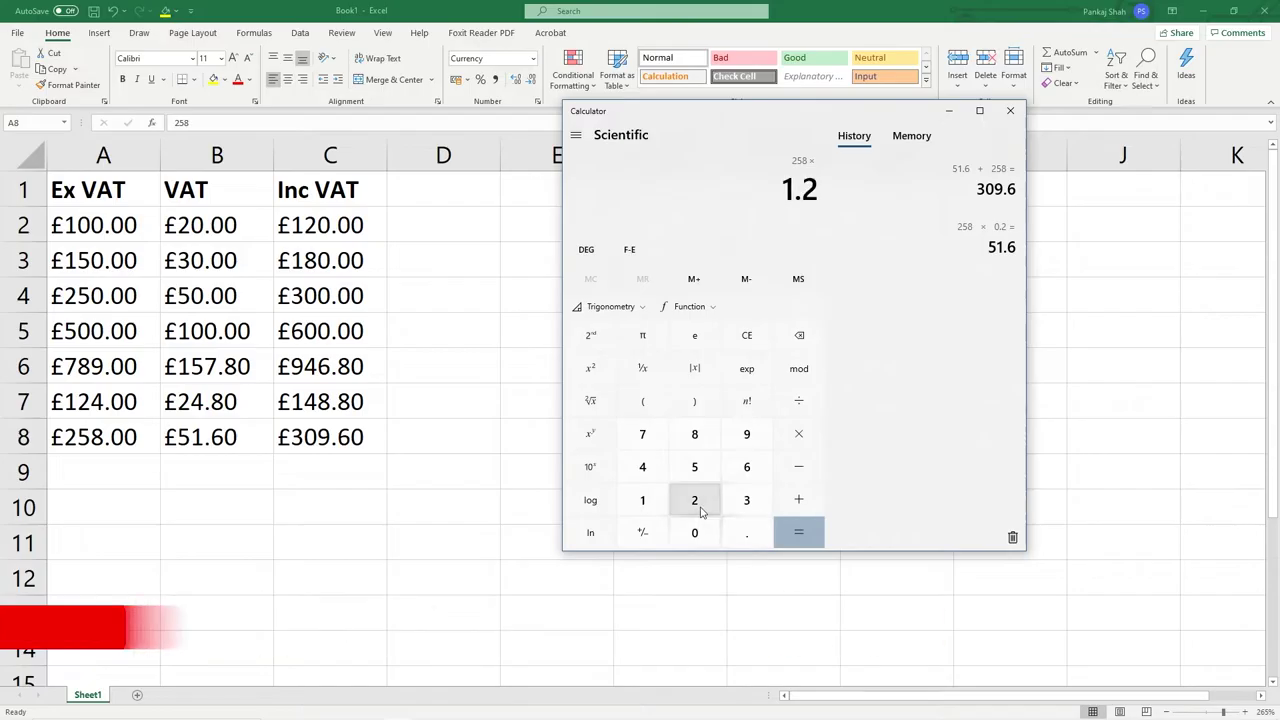
click(800, 536)
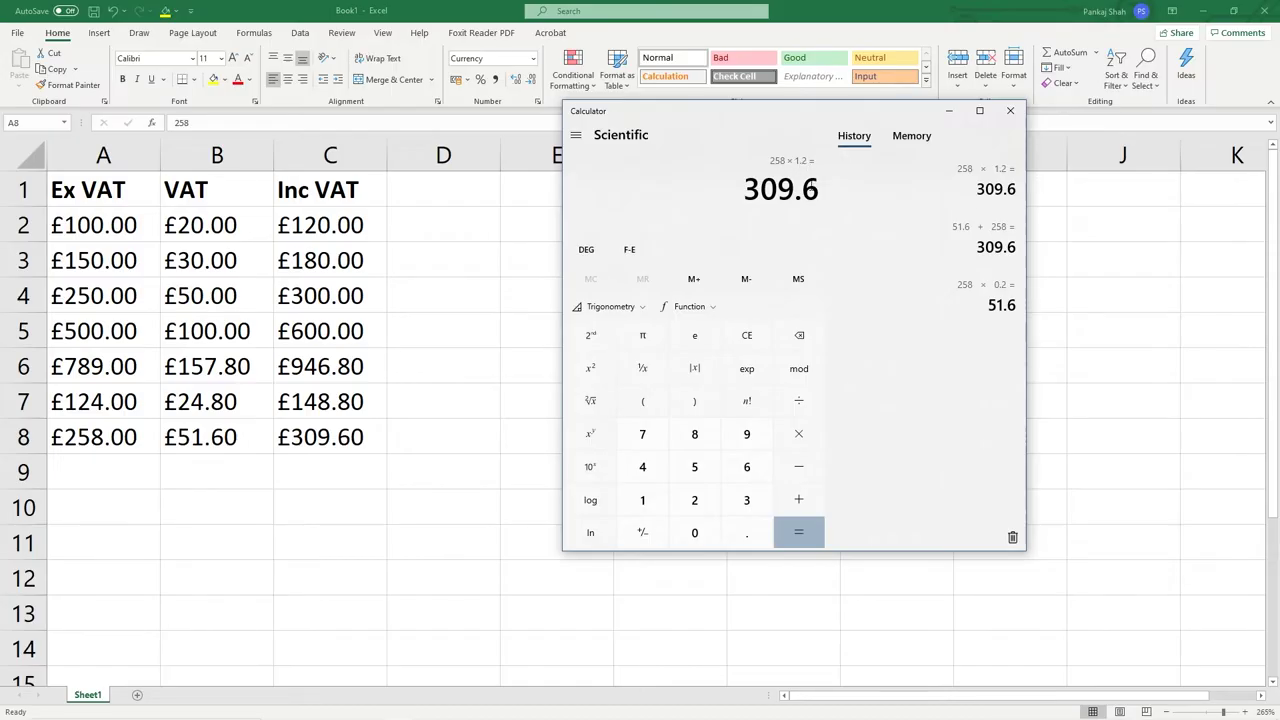
click(1010, 110)
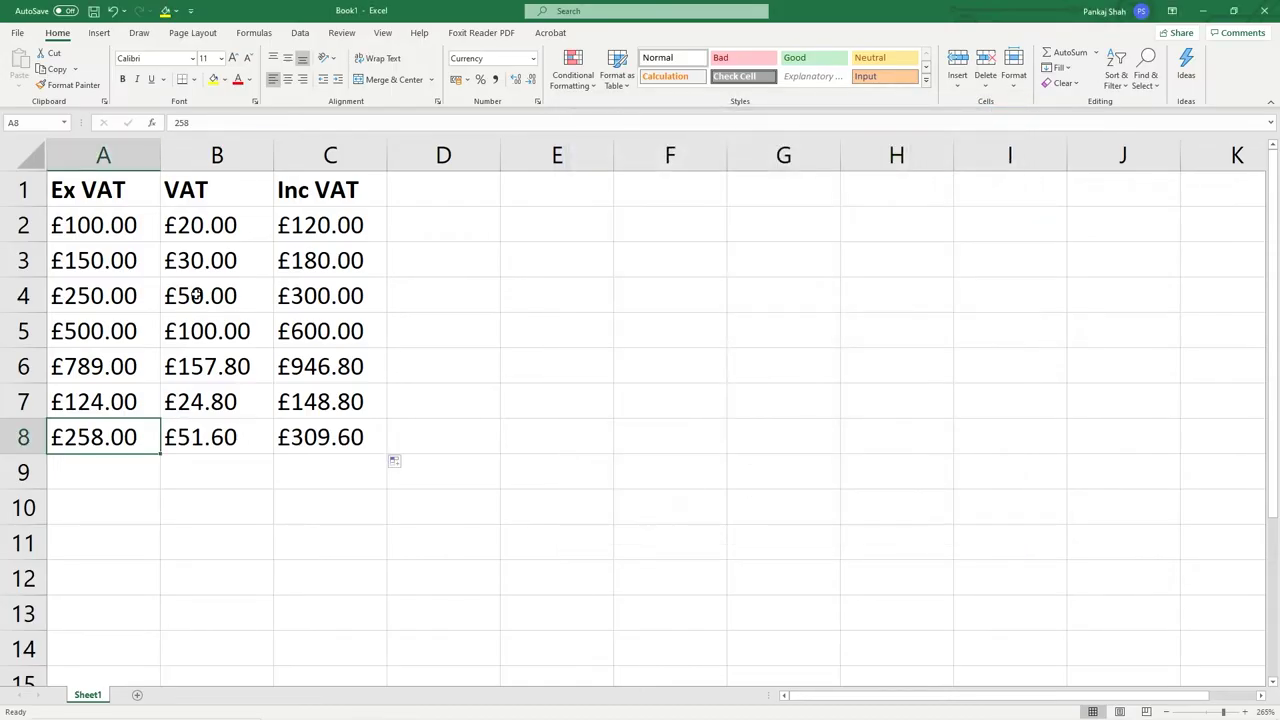
drag(200, 225, 214, 437)
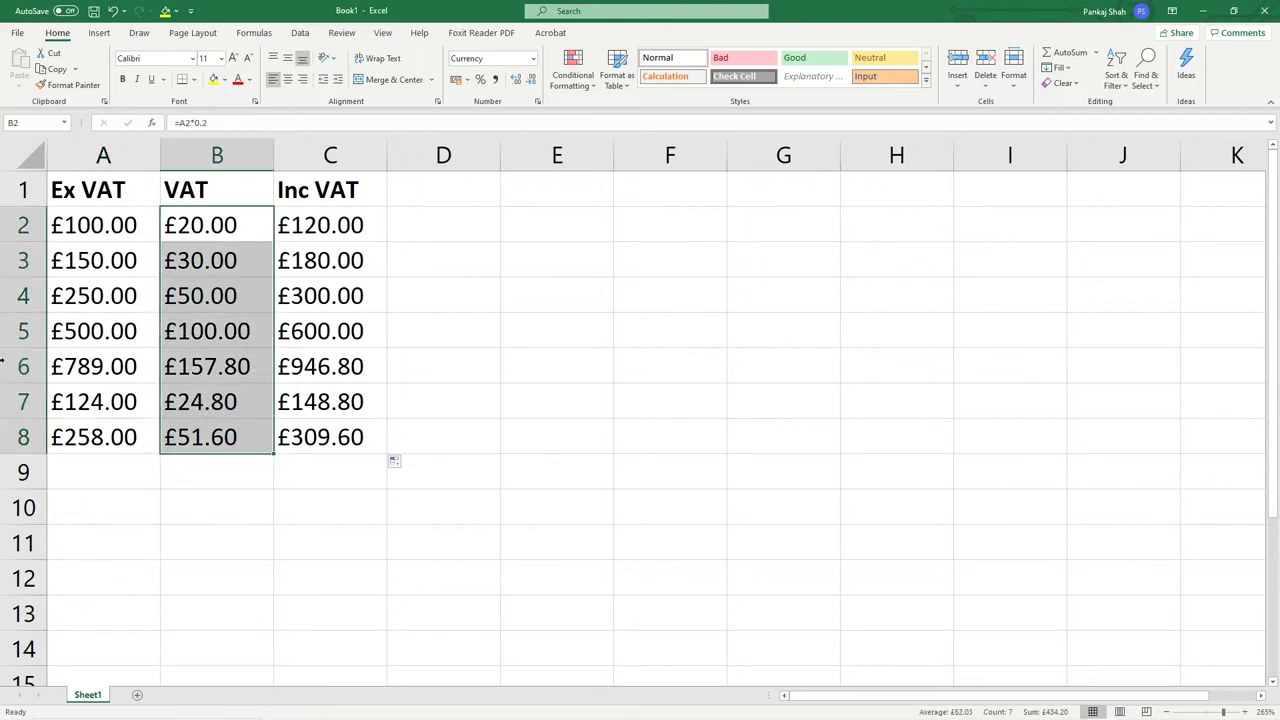
click(168, 482)
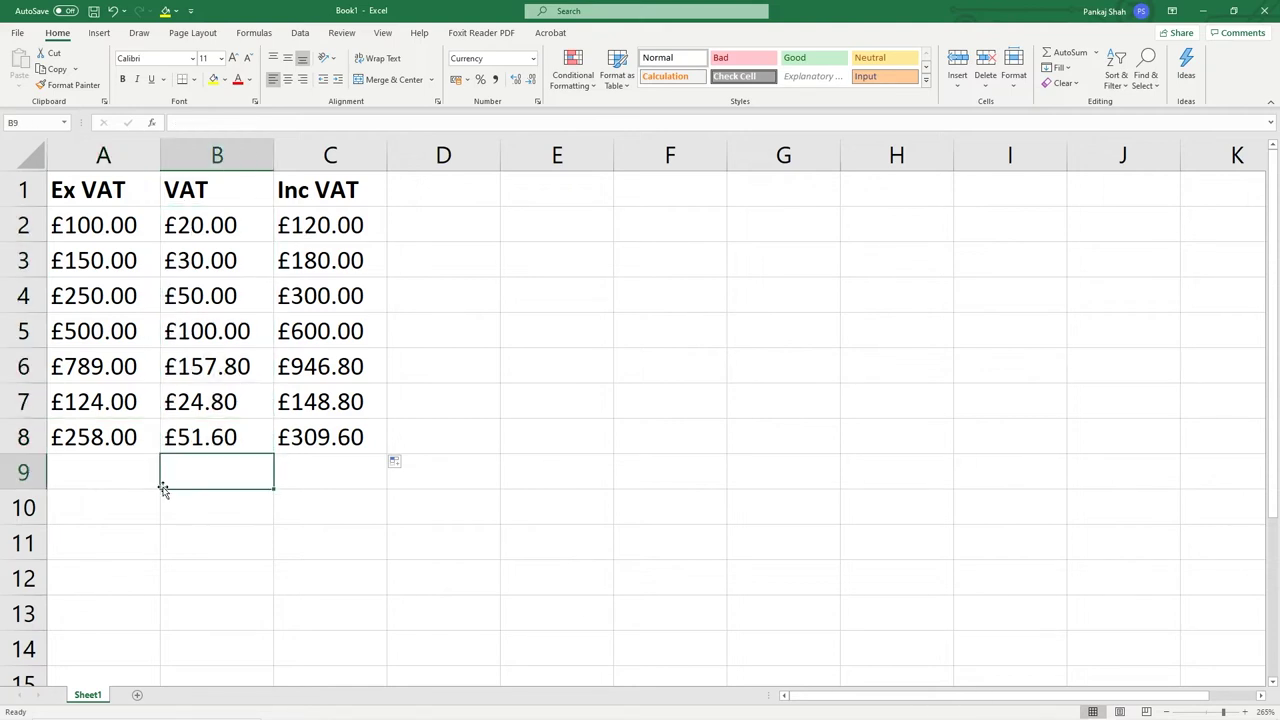
Format cells A10:C13 as Currency with the $ English (United States) symbol.
click(103, 502)
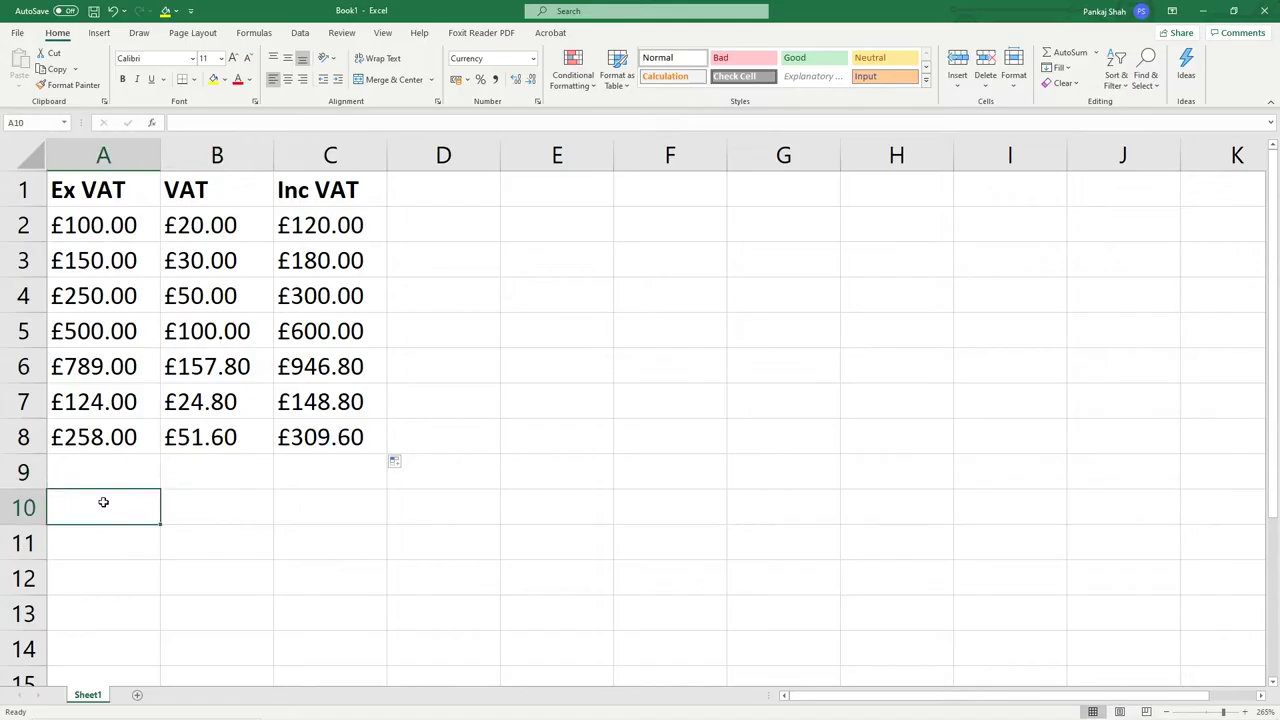
drag(100, 502, 324, 618)
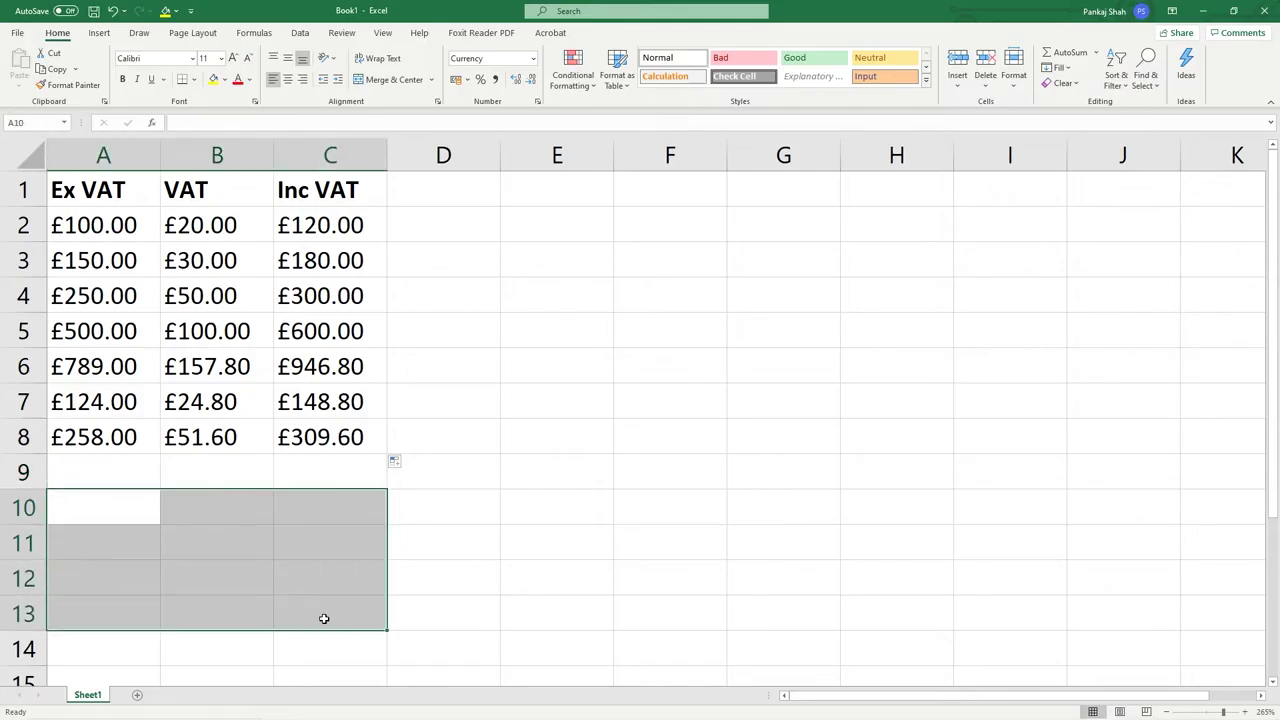
right_click(143, 518)
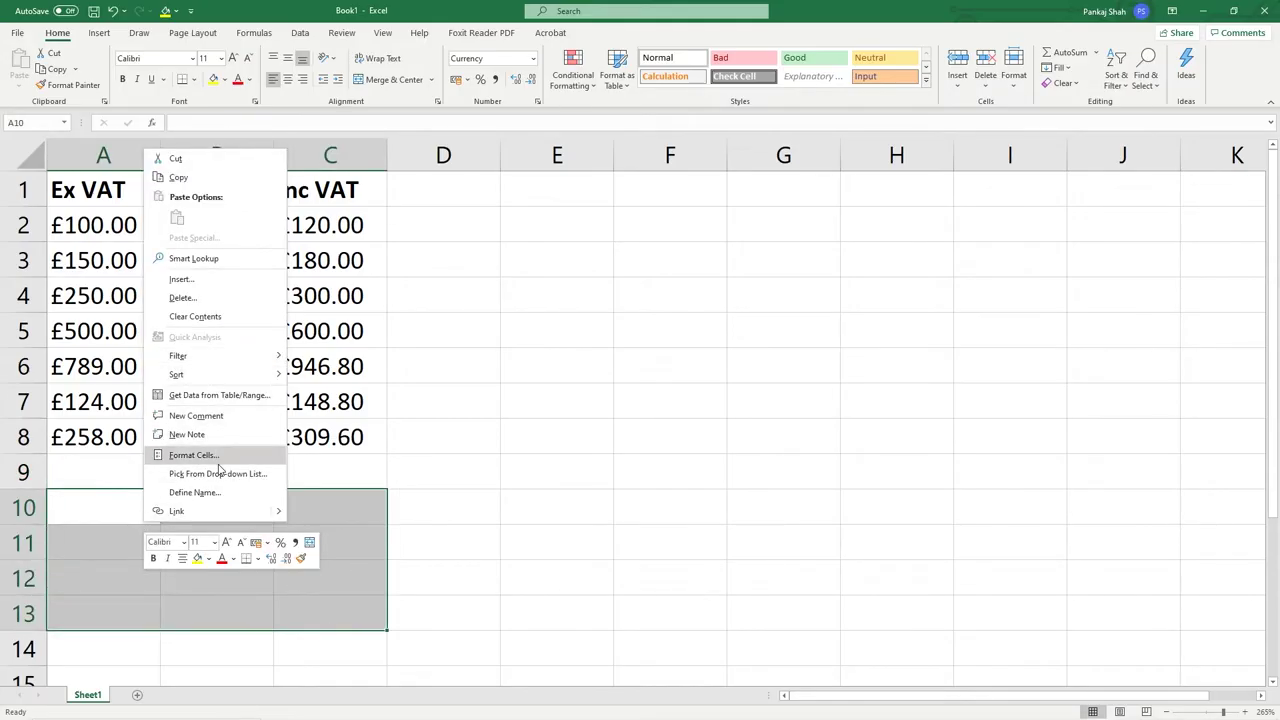
click(219, 462)
click(215, 401)
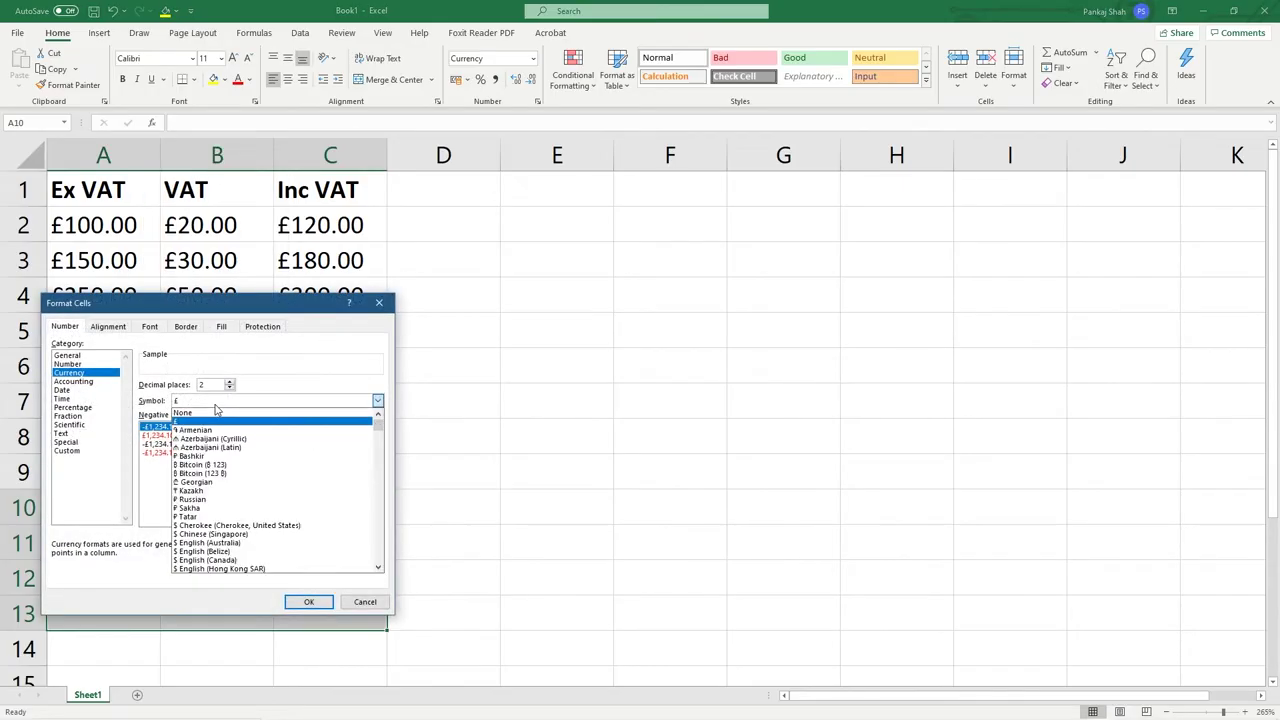
scroll(243, 510, down, 3)
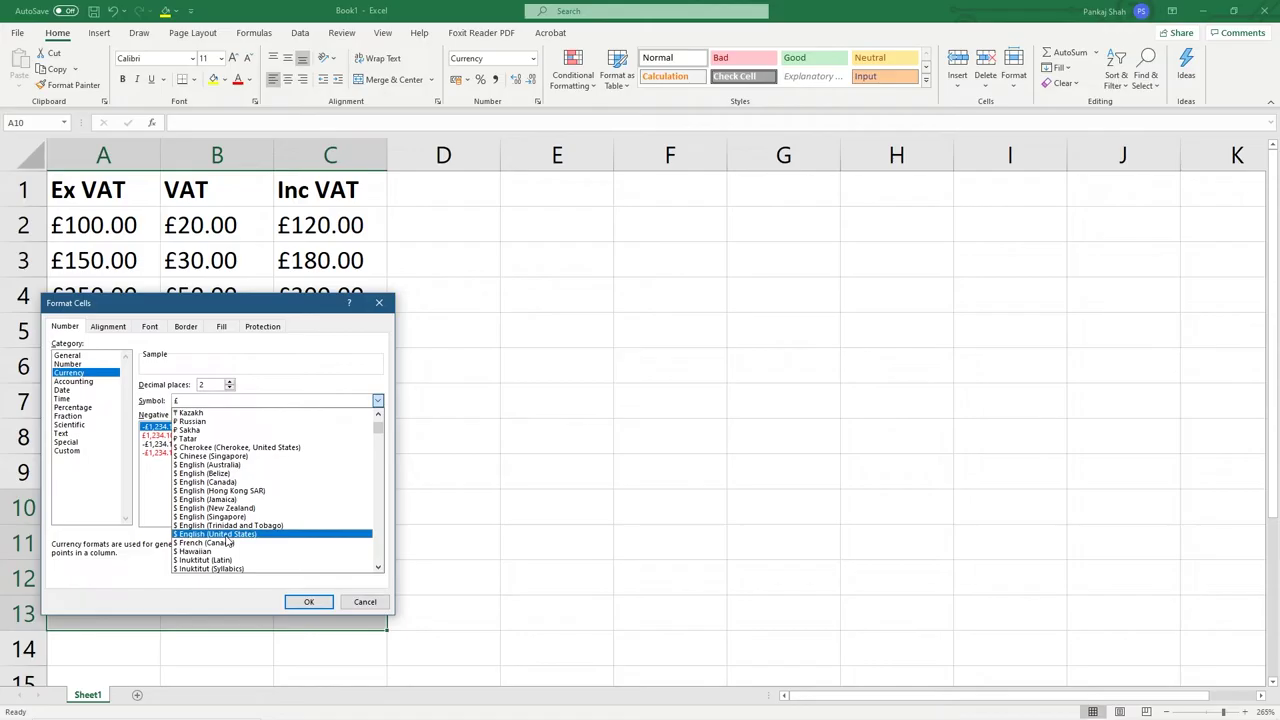
click(218, 534)
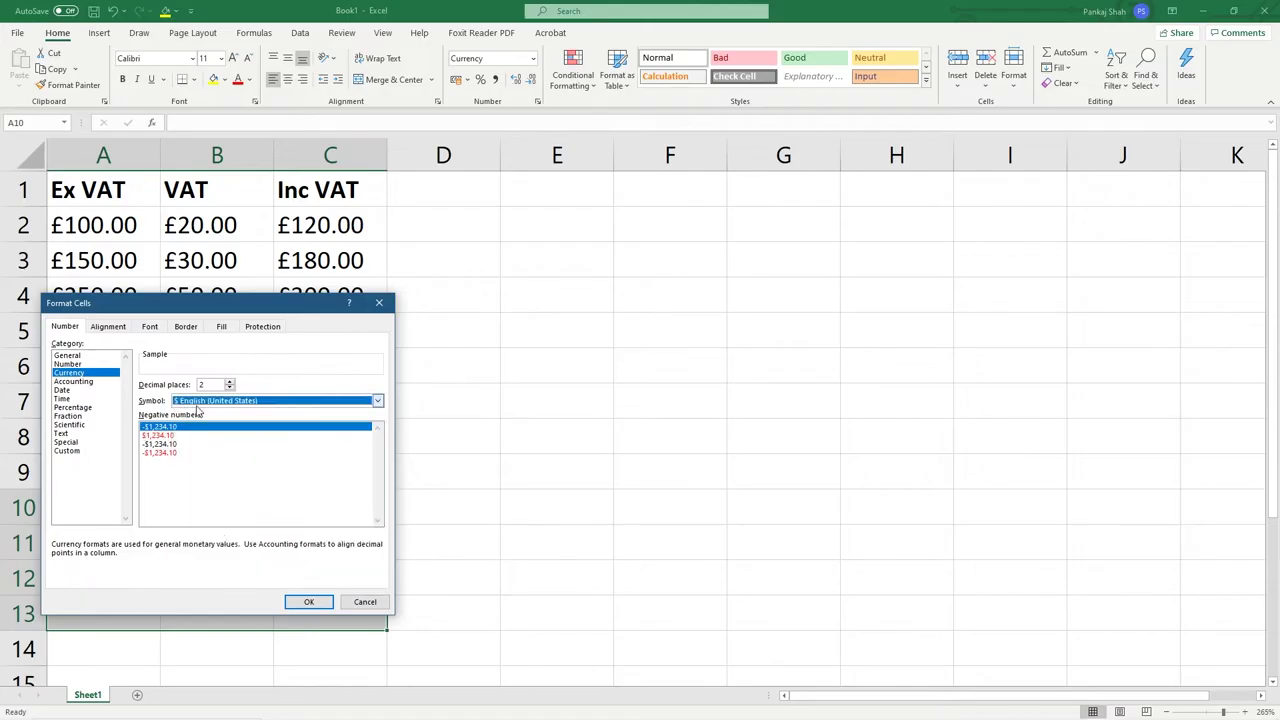
click(309, 601)
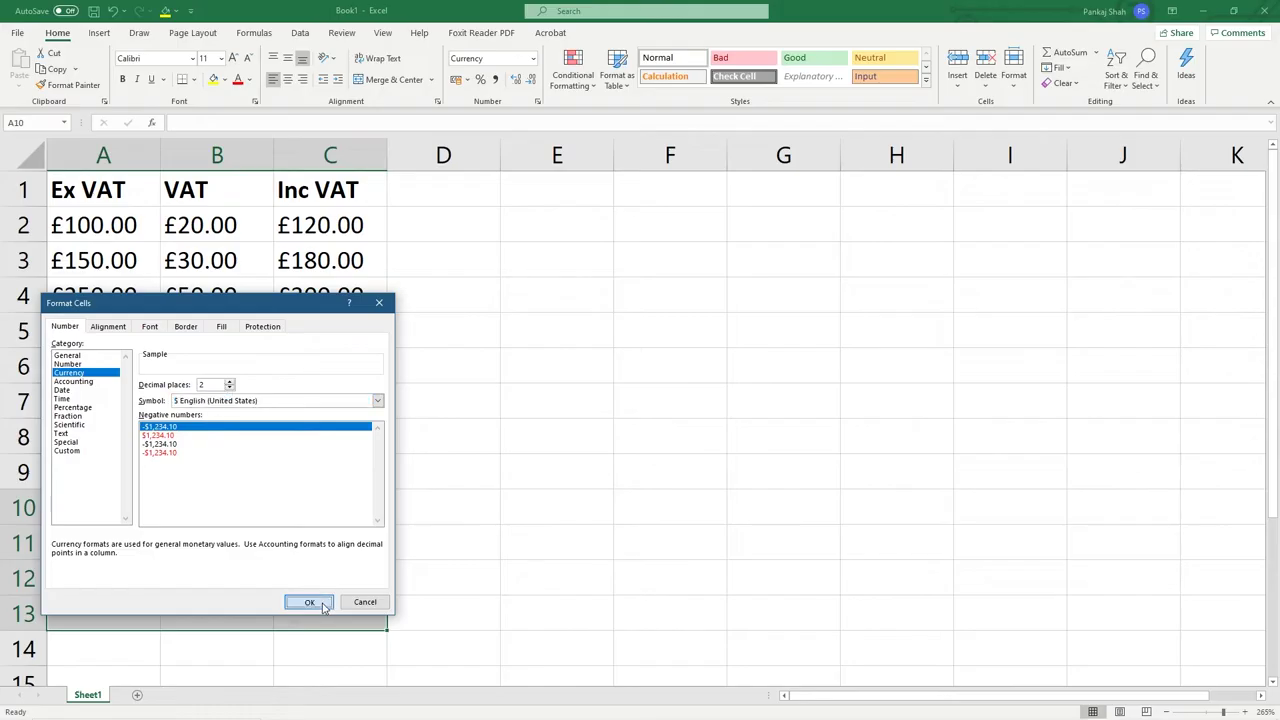
Enter the Ex VAT amounts 100, 250, 354 and 589 in cells A10 to A13.
click(123, 520)
text(100)
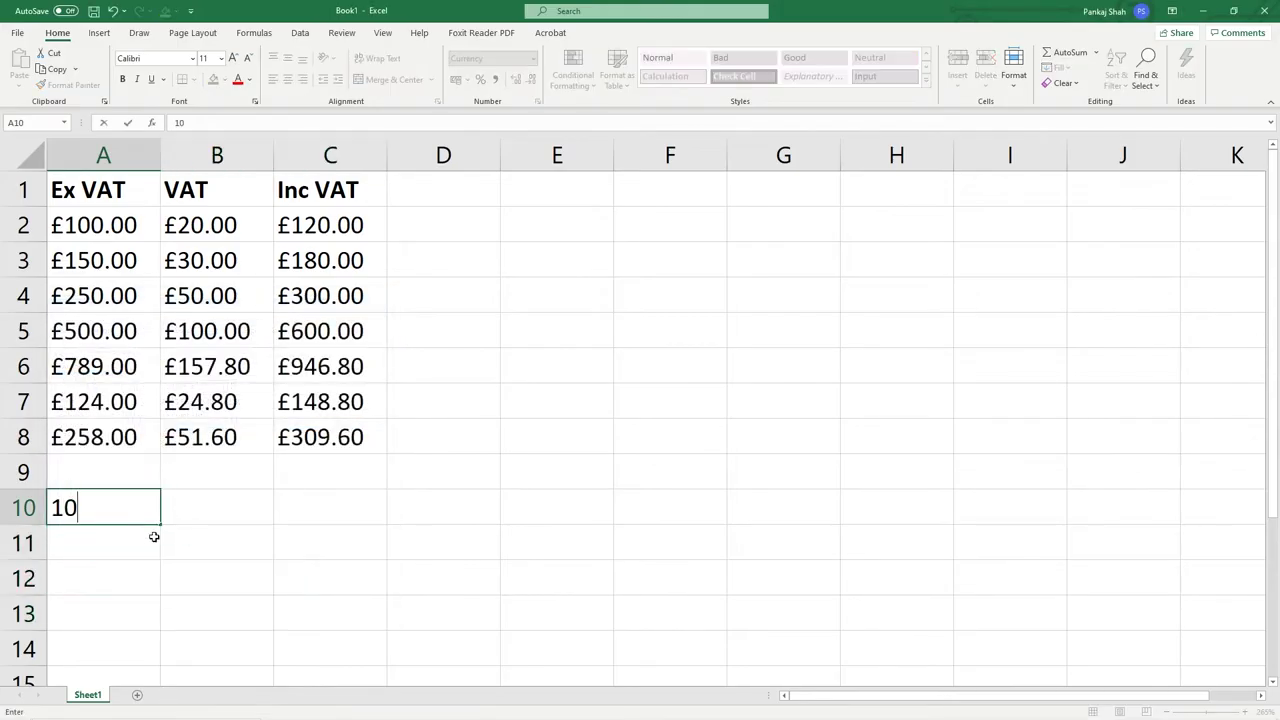
click(123, 540)
text(250)
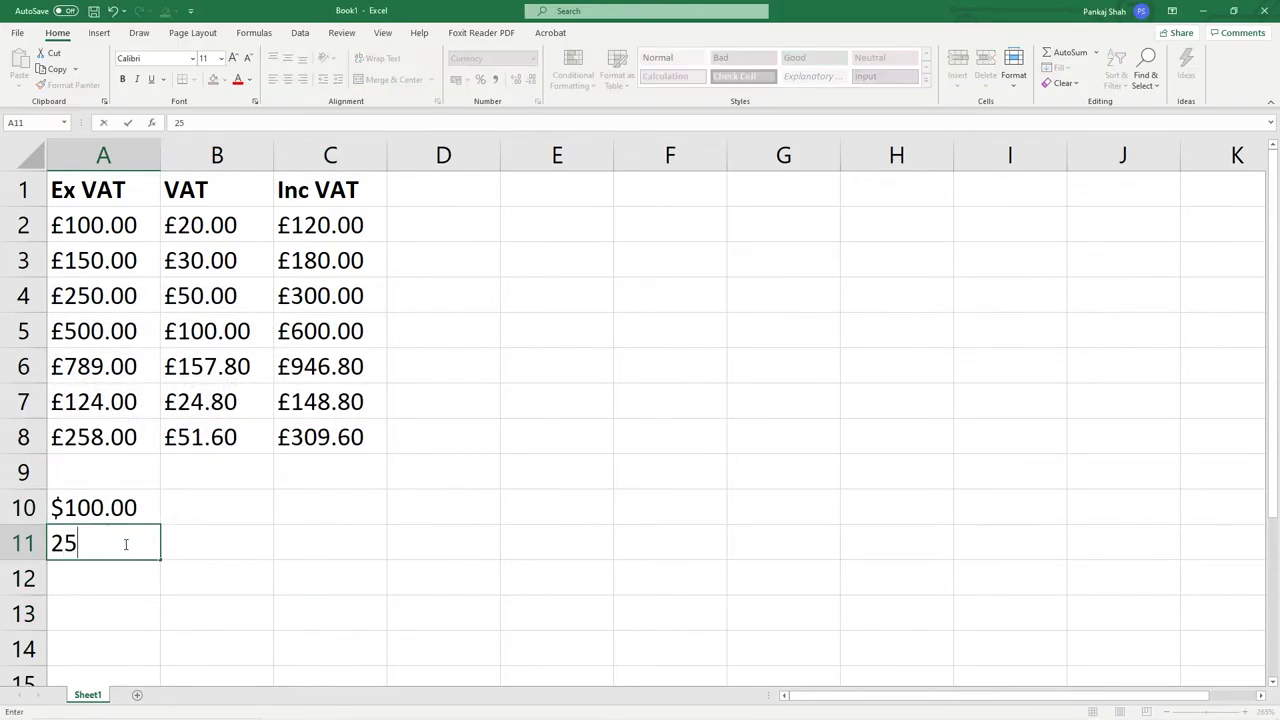
click(123, 574)
text(354)
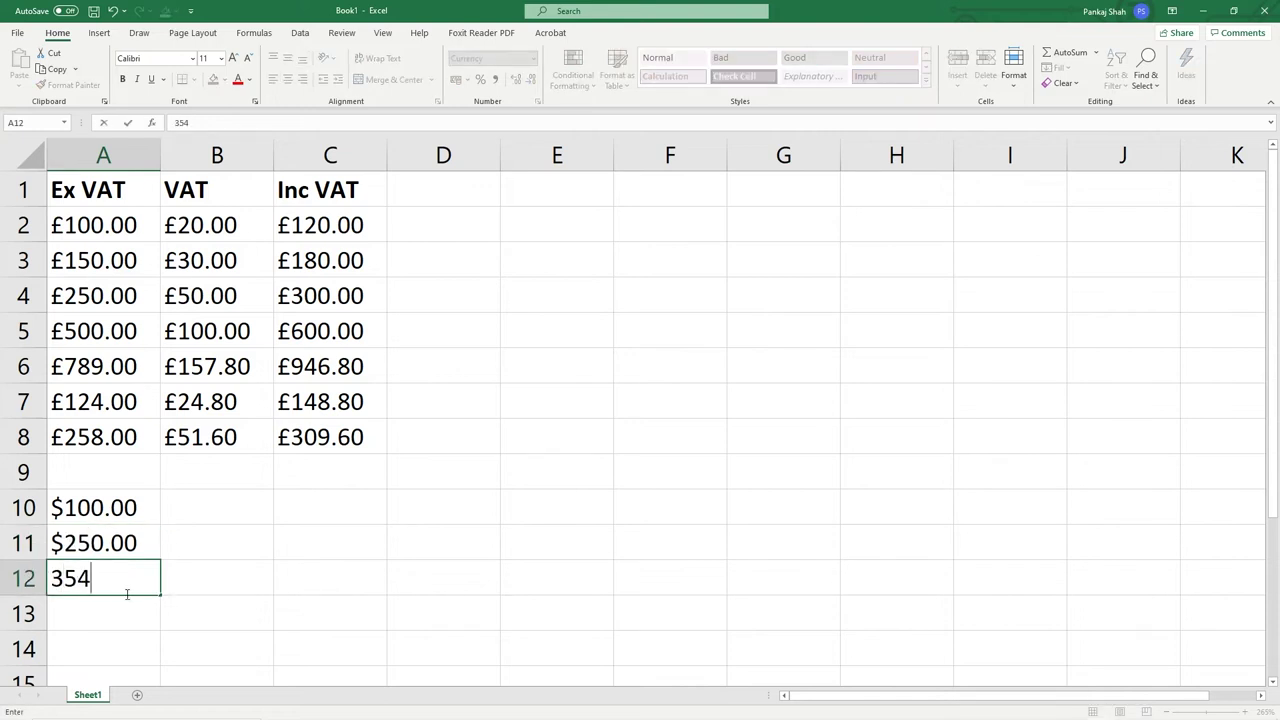
click(114, 607)
text(58)
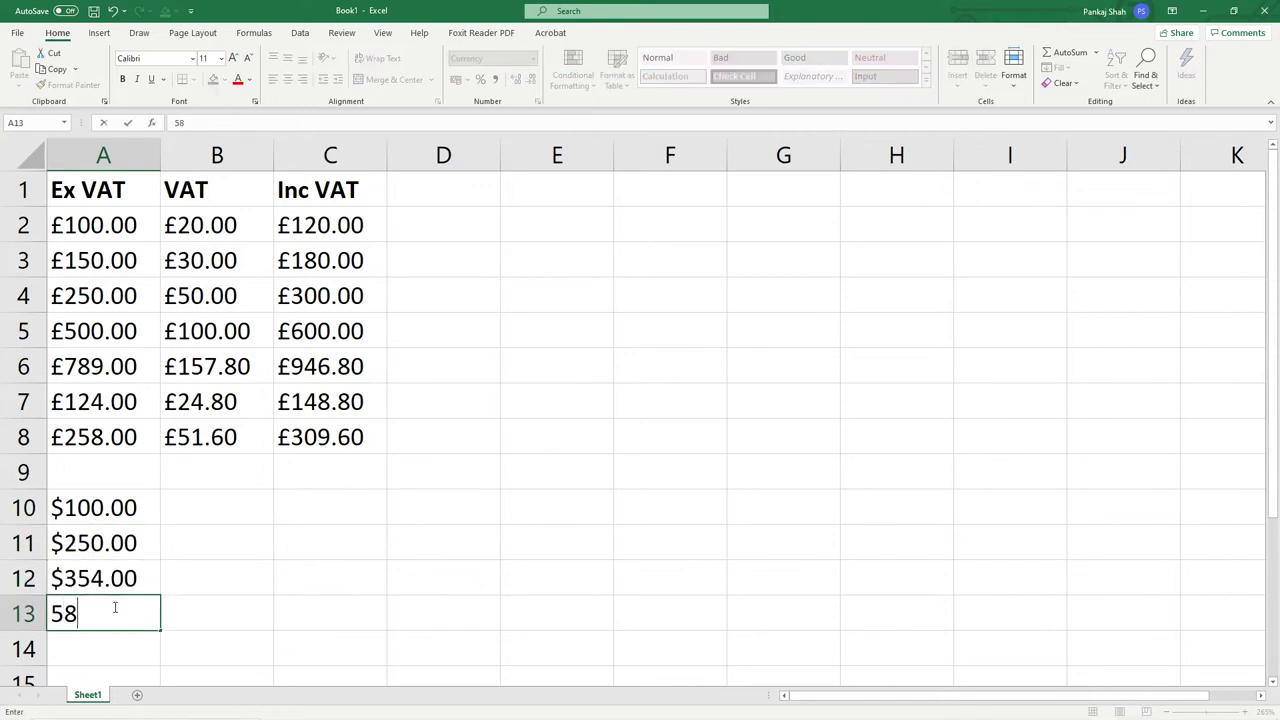
text(9)
key(Tab)
click(107, 508)
drag(107, 508, 110, 613)
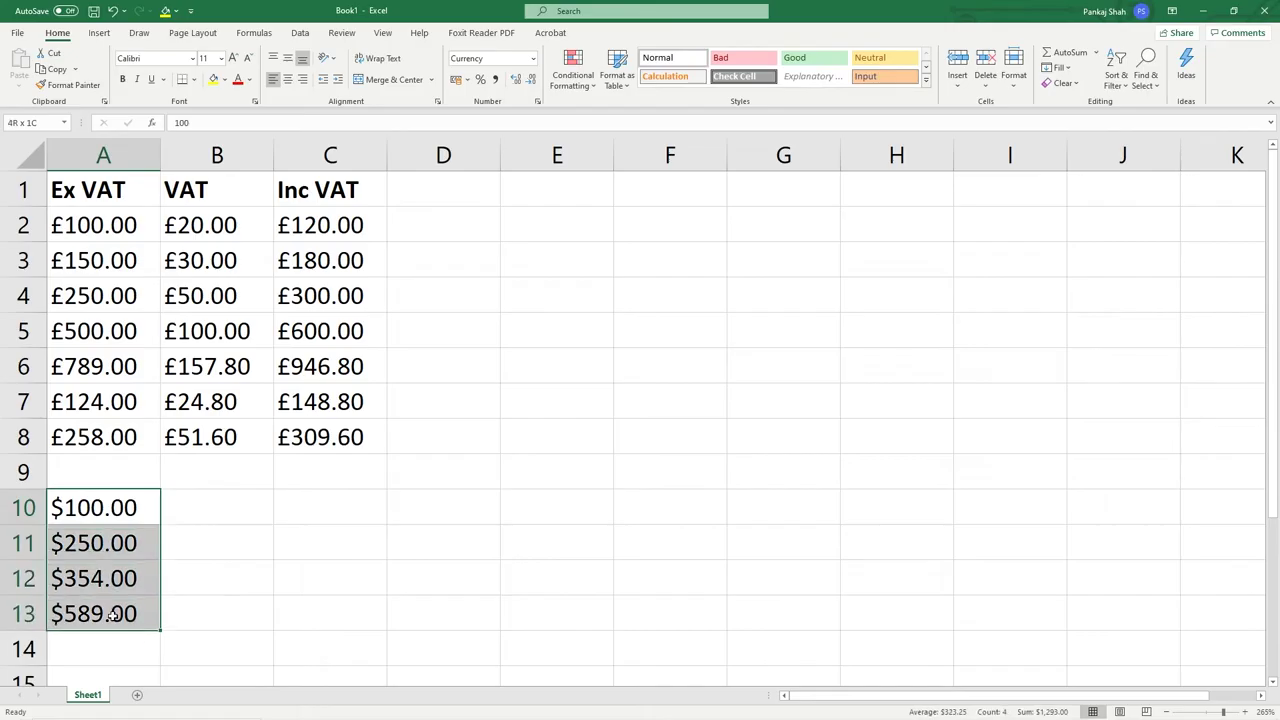
Calculate 15% VAT in cell B10 with the formula =A10*0.15.
click(185, 502)
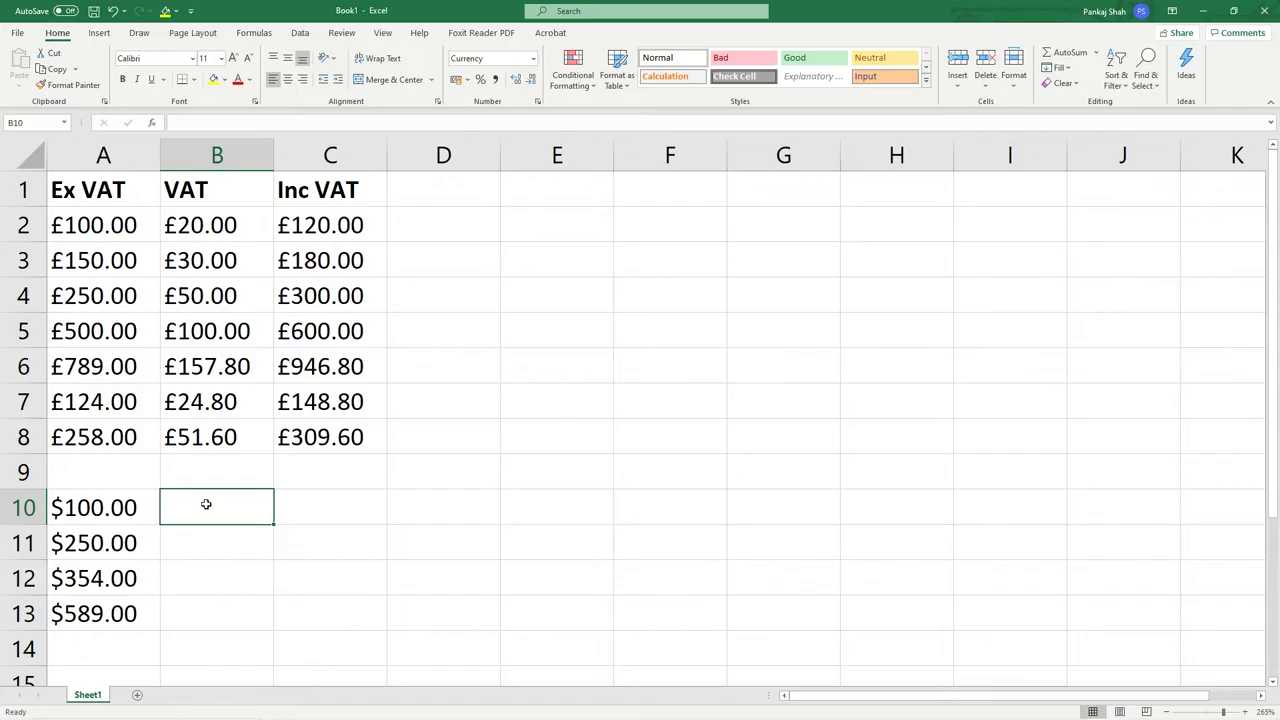
text(=)
click(79, 516)
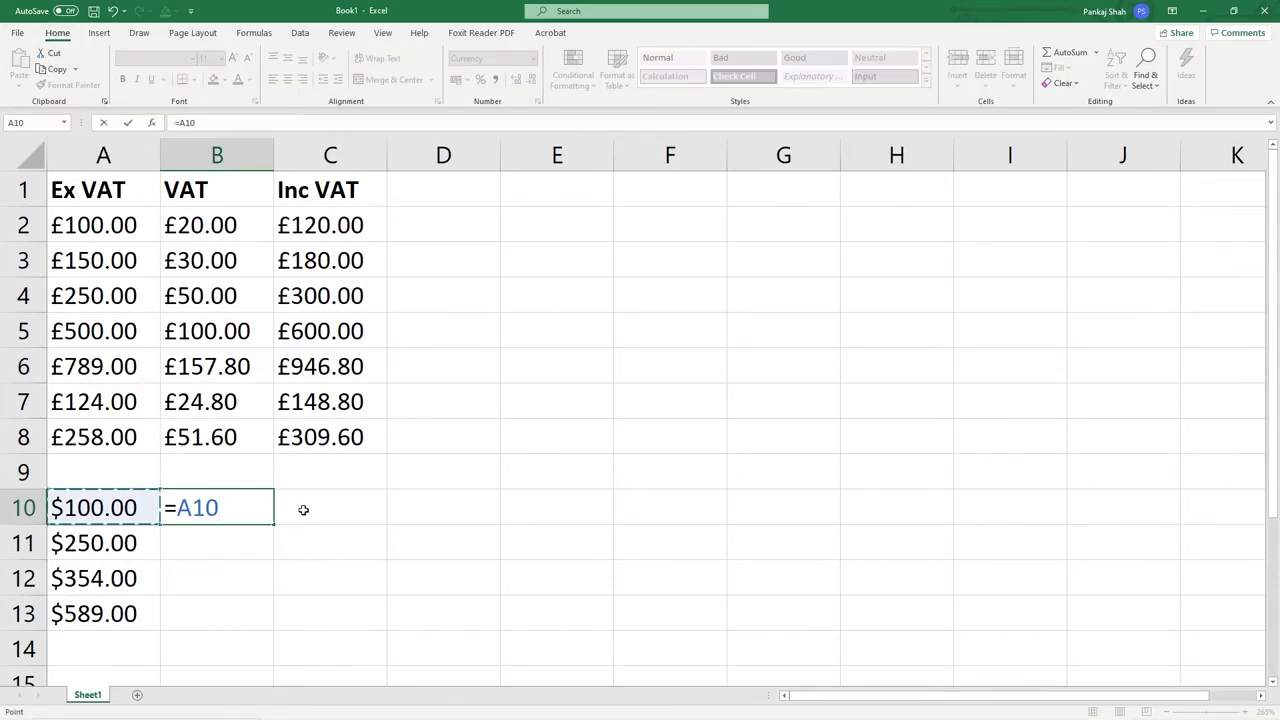
text(*0.15)
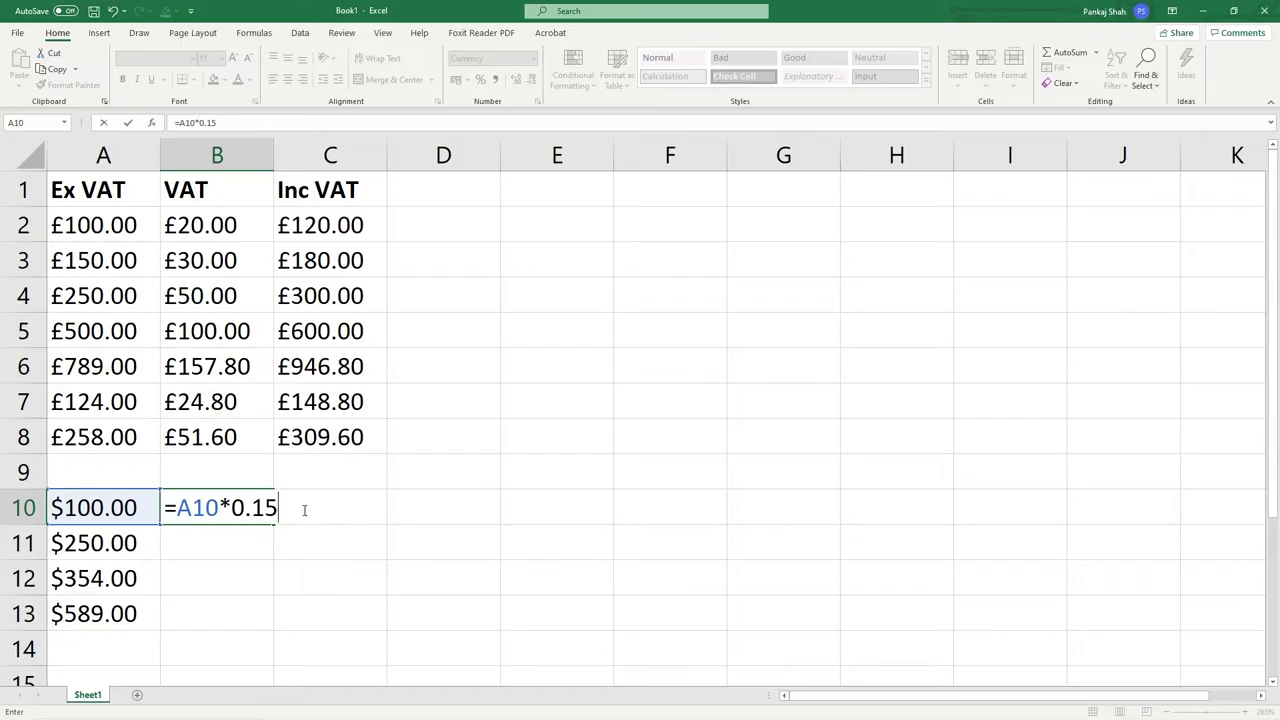
key(Return)
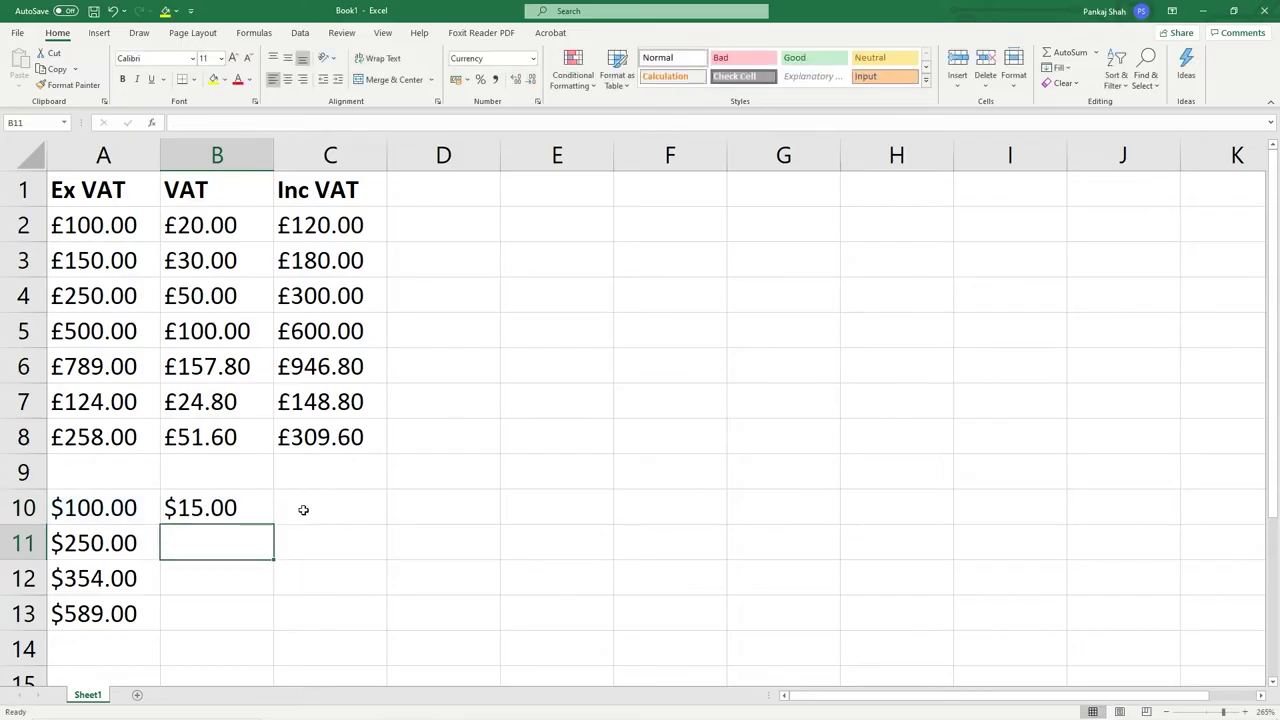
Calculate the Inc VAT total in cell C10 with the formula =A10+B10.
click(110, 508)
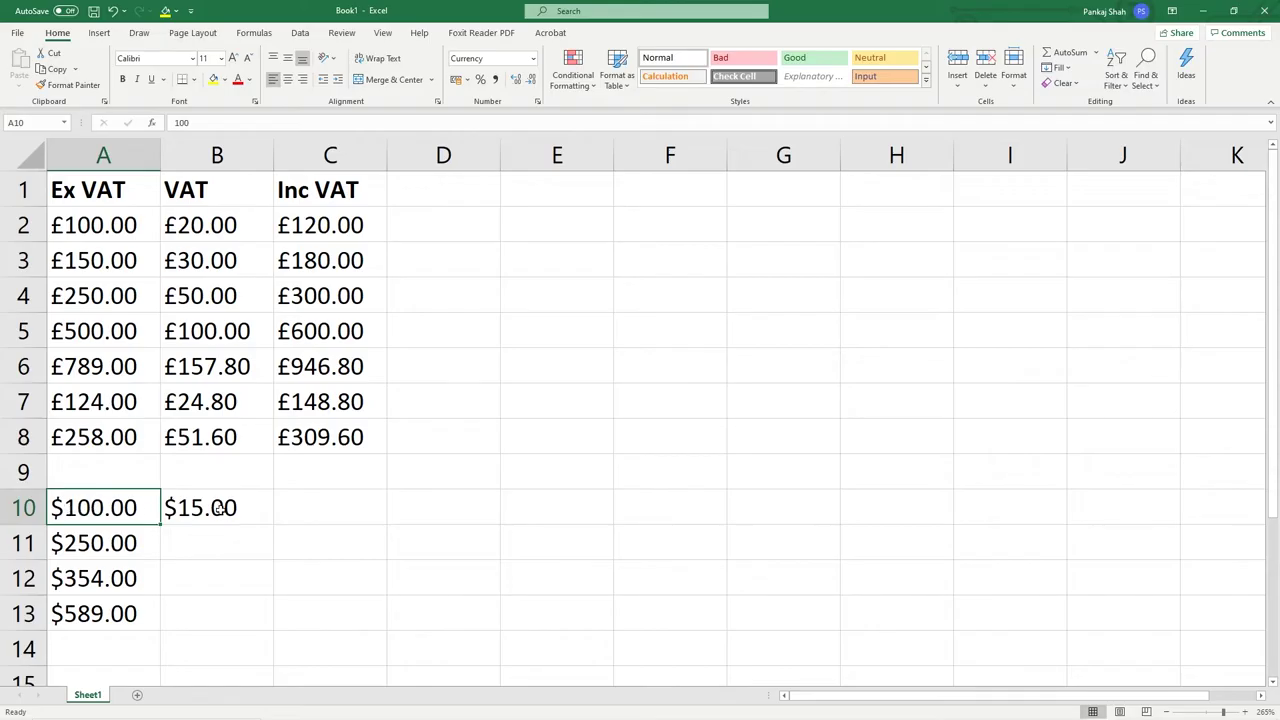
click(220, 508)
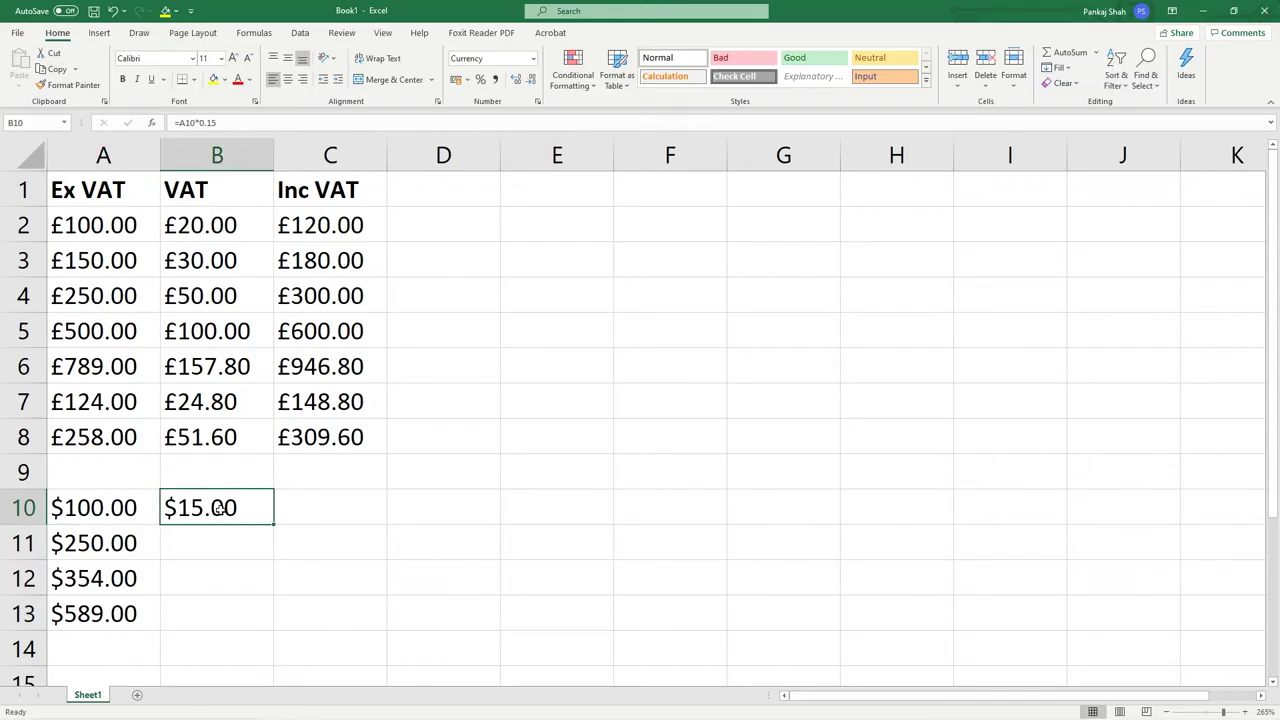
click(318, 510)
text(=)
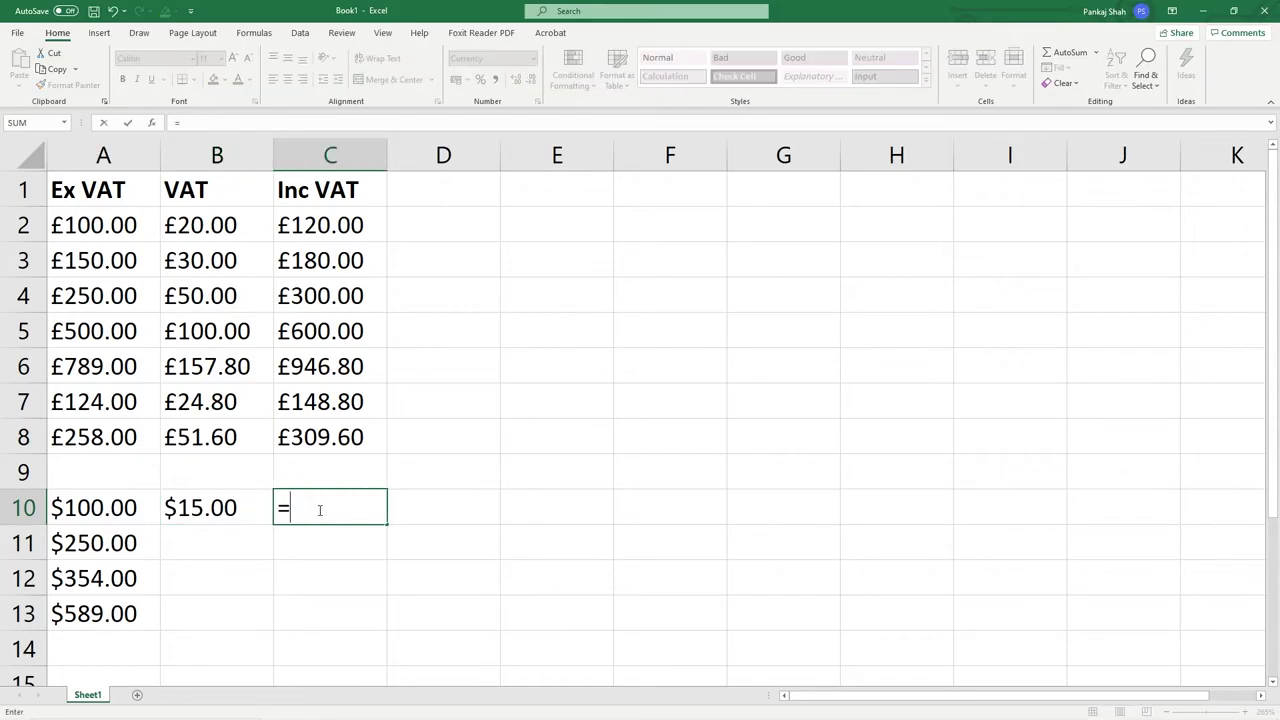
click(93, 509)
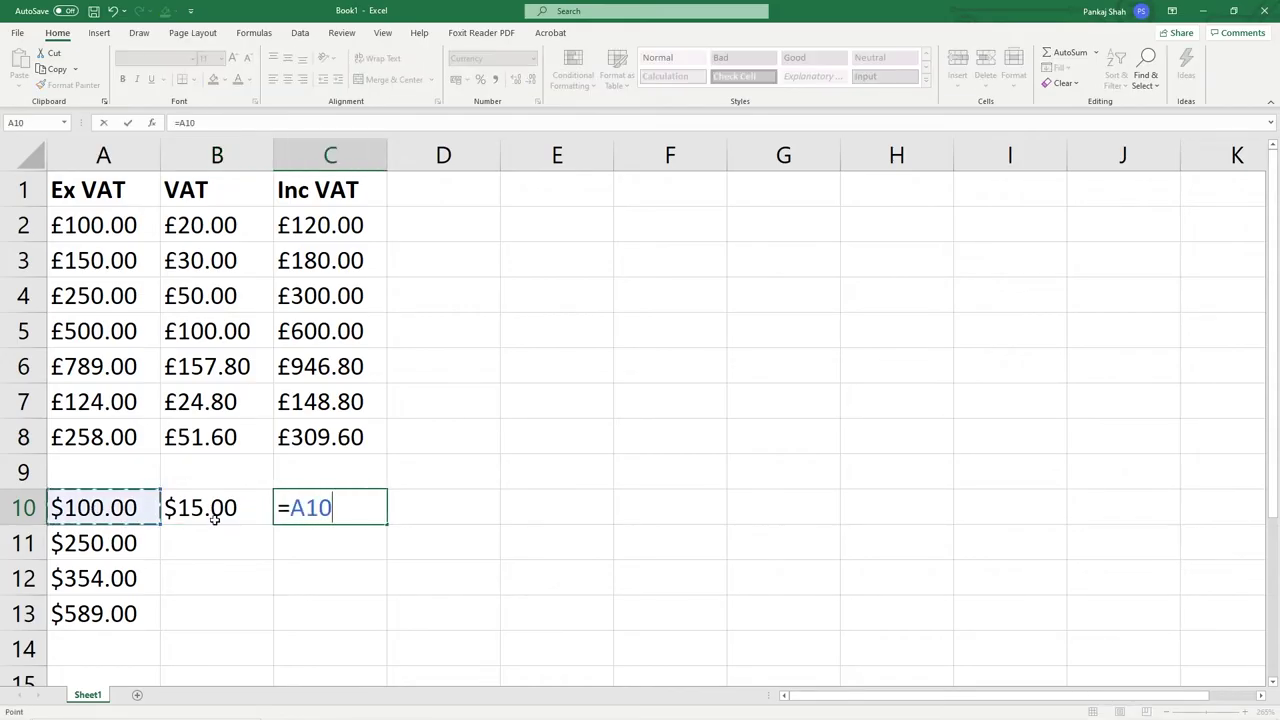
text(+)
click(208, 512)
key(Return)
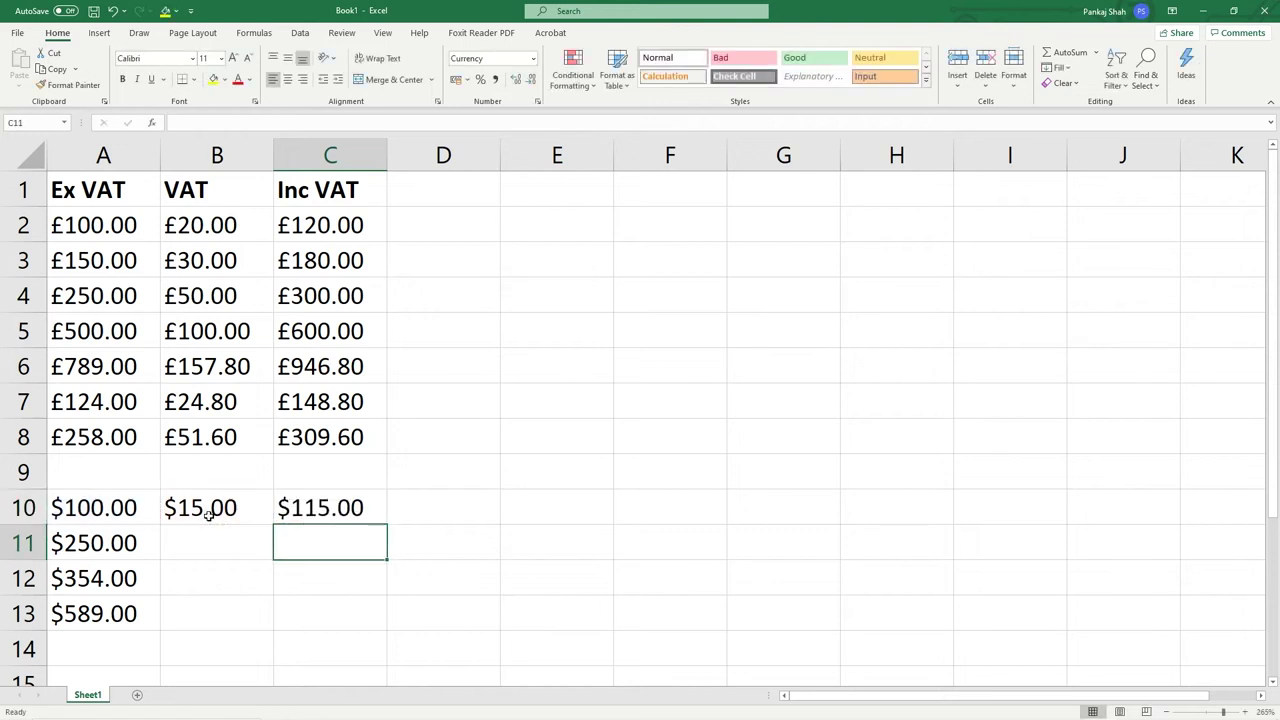
key(Up)
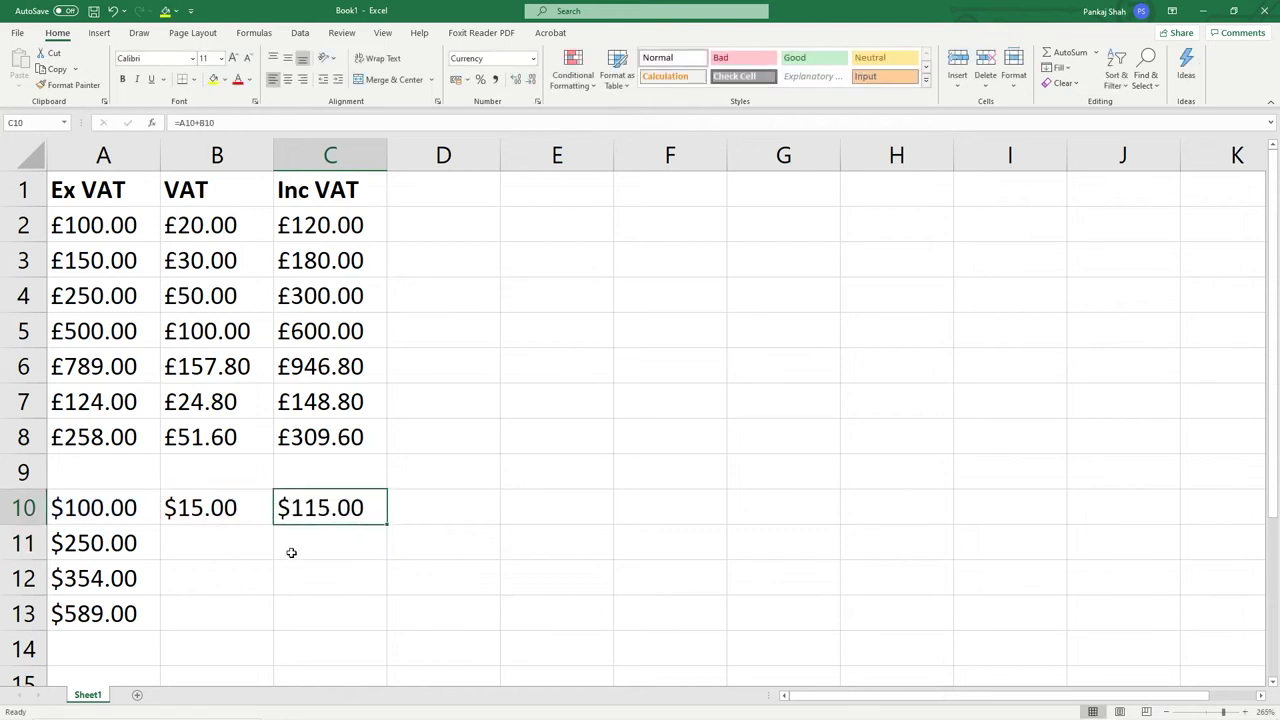
Fill the VAT and Inc VAT formulas from B10:C10 down to row 13.
click(200, 510)
drag(240, 511, 380, 641)
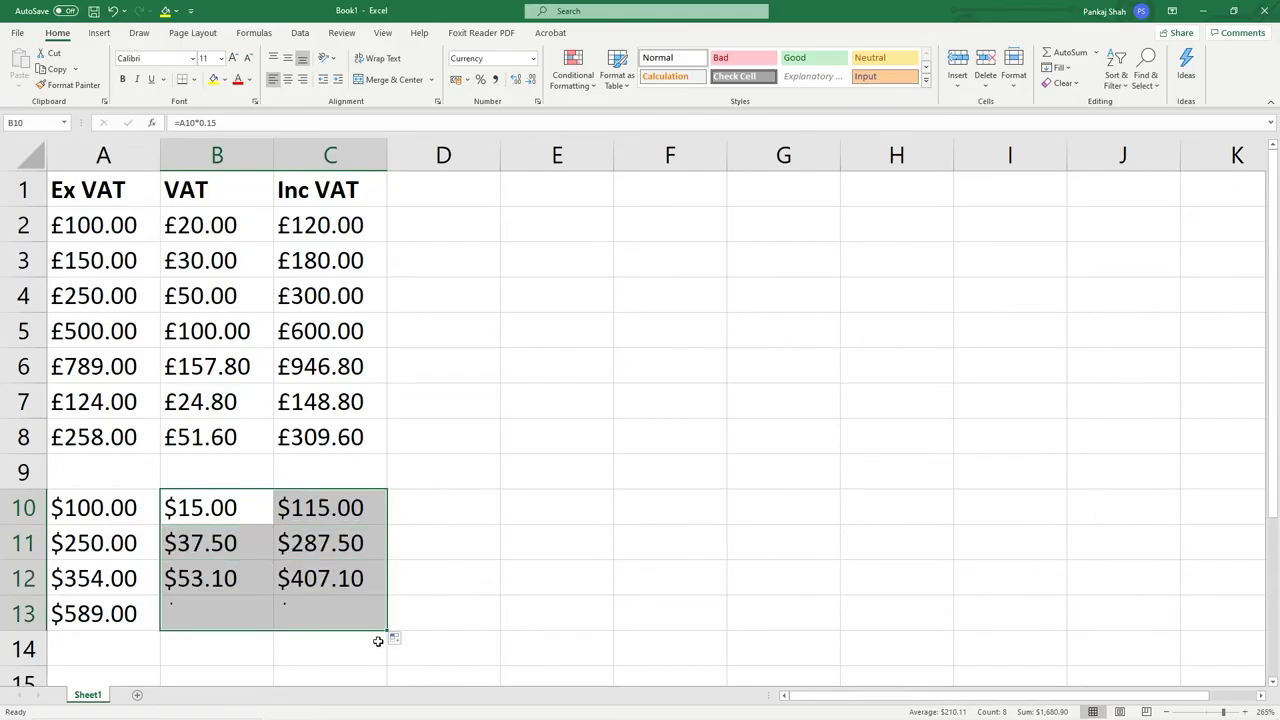
click(194, 540)
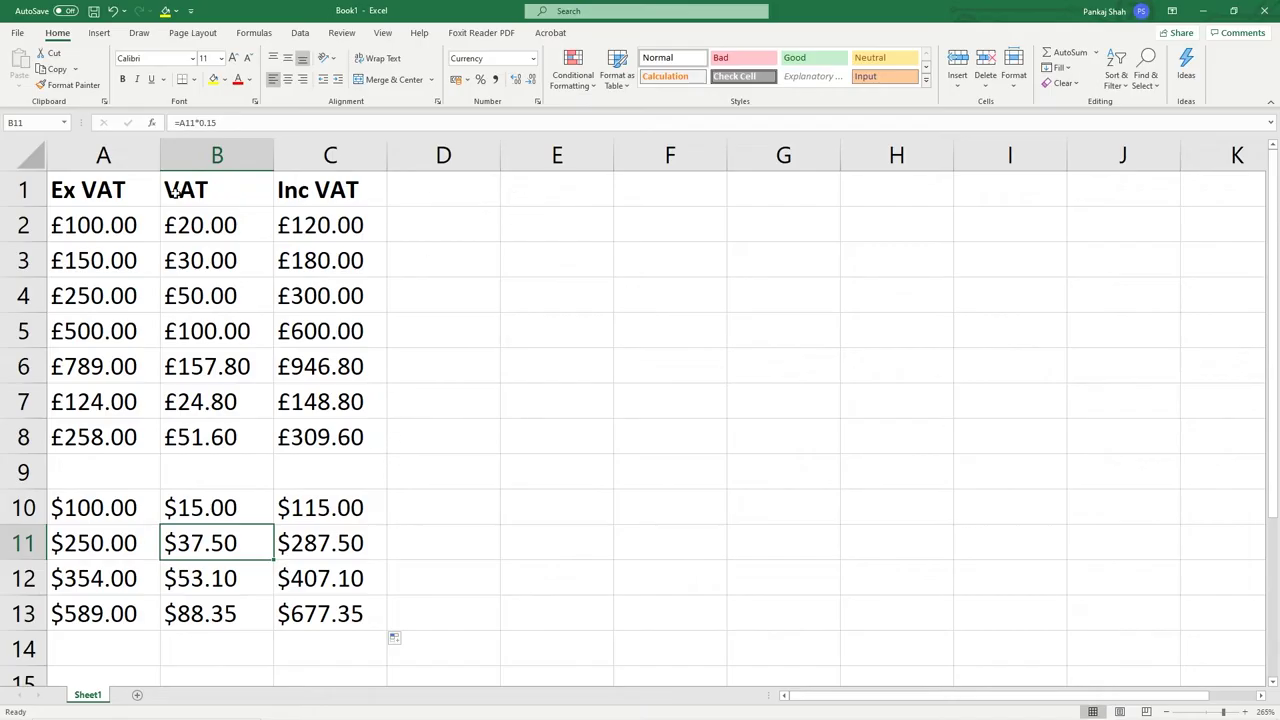
Copy the Ex VAT, VAT and Inc VAT headings from A1:C1 to E1:G1.
drag(90, 190, 330, 190)
key(ctrl+c)
click(557, 190)
key(ctrl+v)
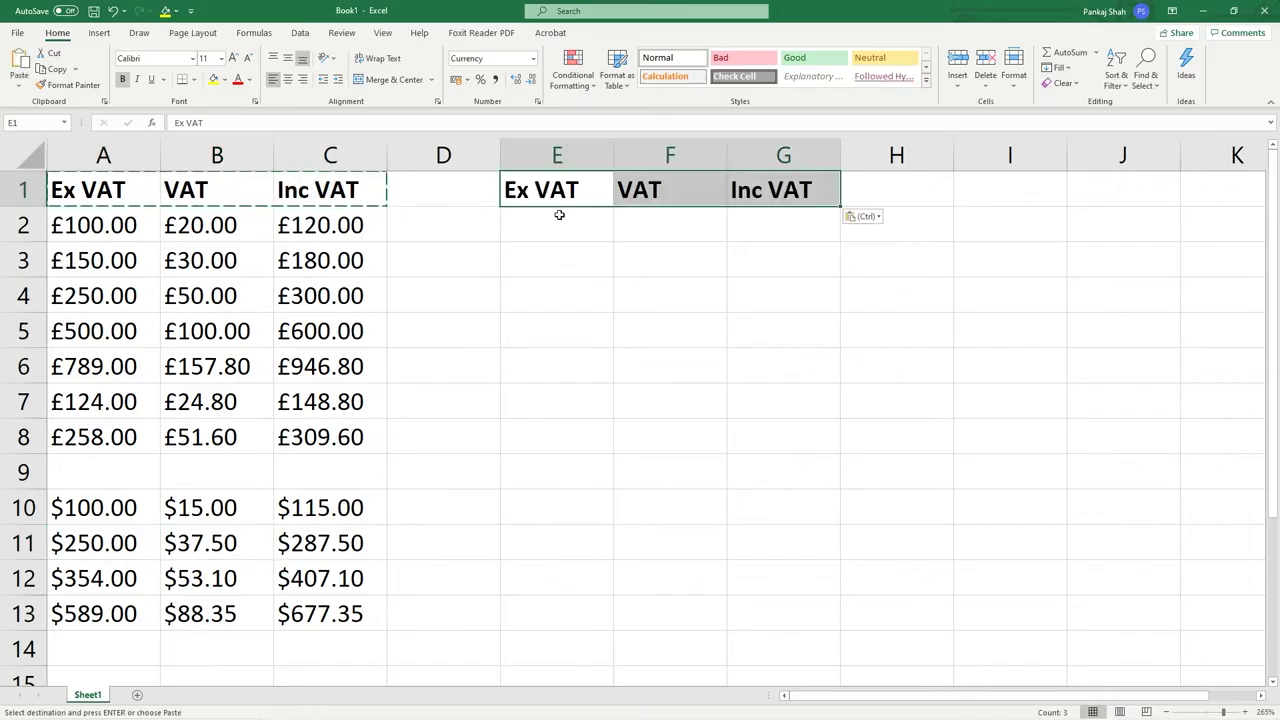
Insert a blank row above the dollar amounts at row 10 and copy the headings from A1:C1 into A10:C10.
click(24, 508)
right_click(24, 508)
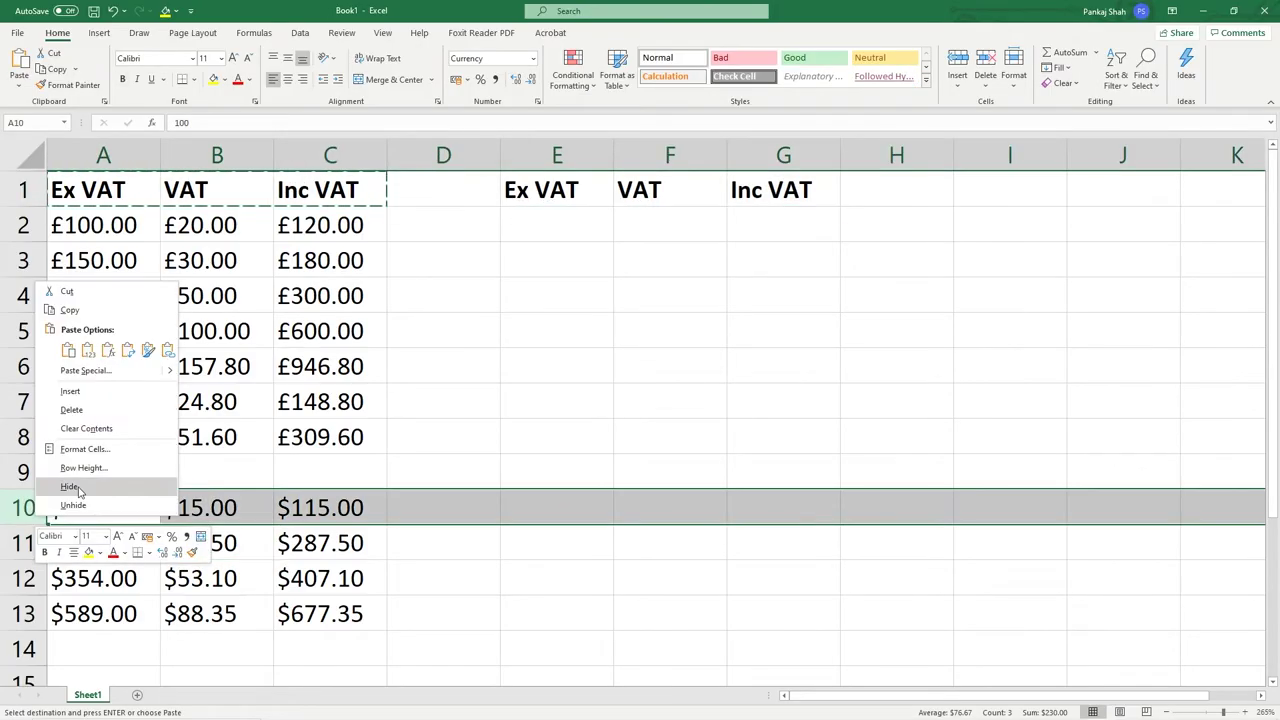
click(86, 395)
click(100, 503)
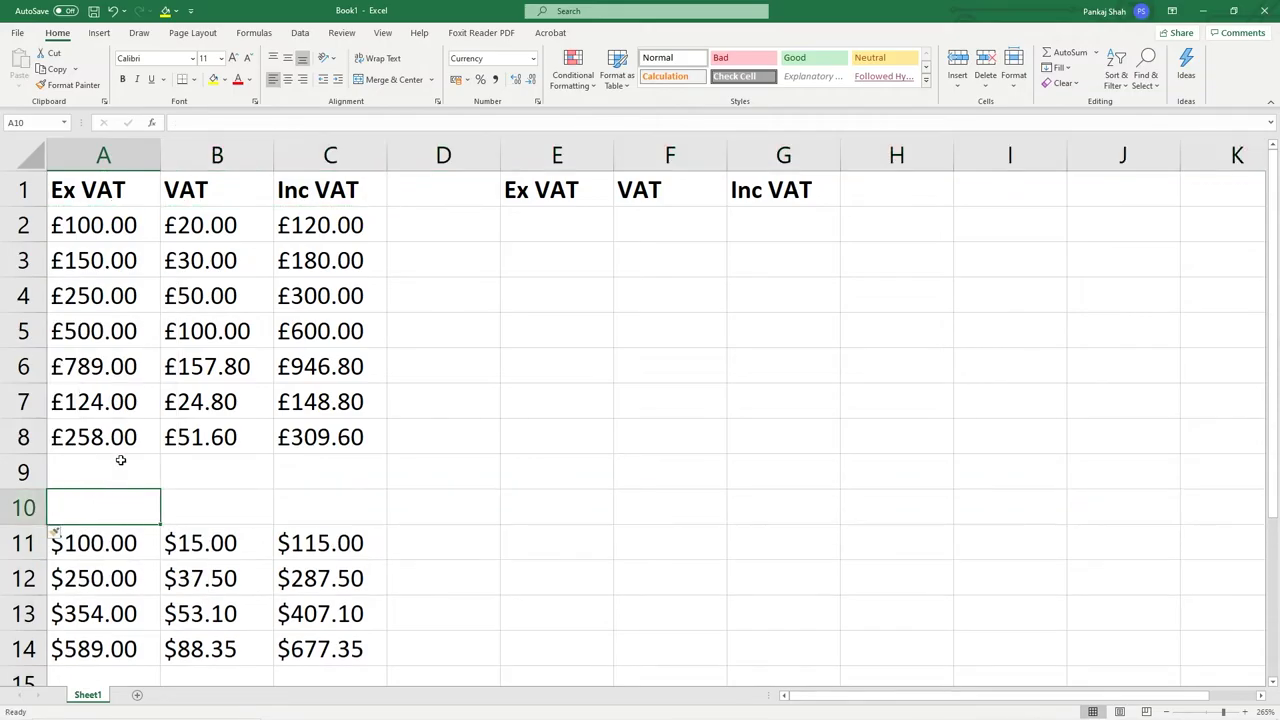
drag(90, 190, 330, 190)
key(ctrl+c)
click(83, 507)
key(ctrl+v)
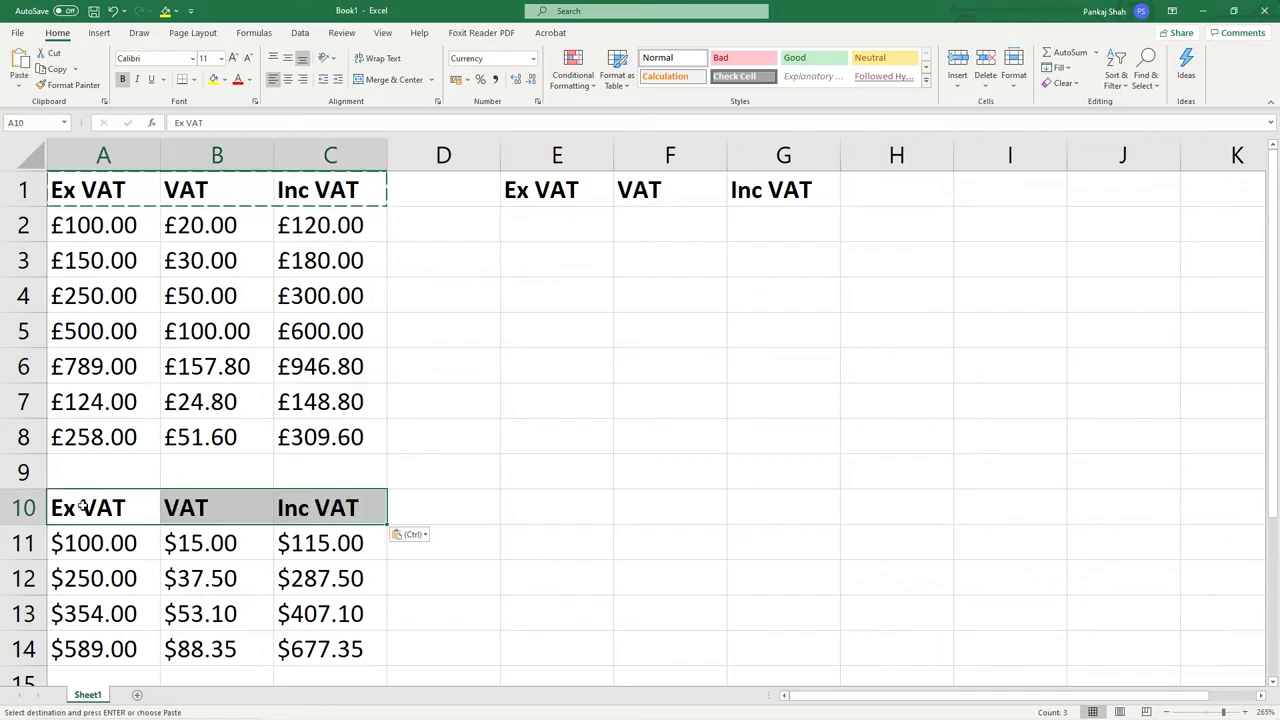
click(543, 216)
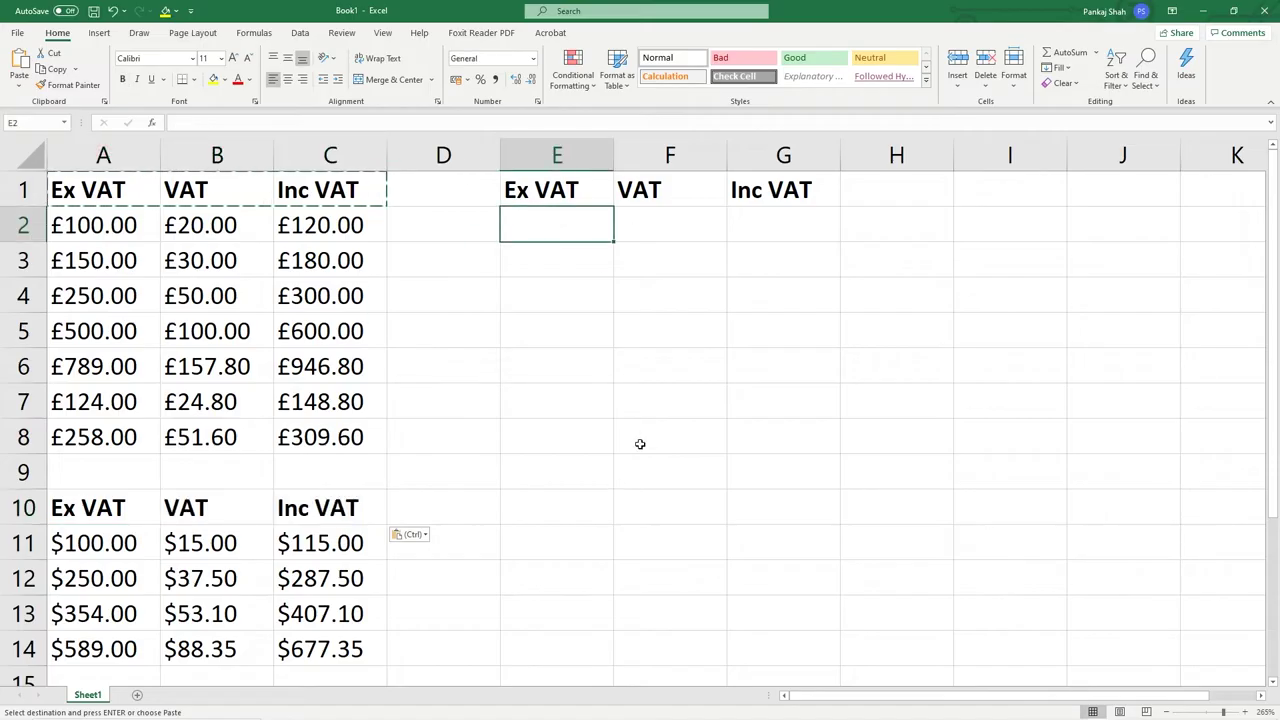
key(Escape)
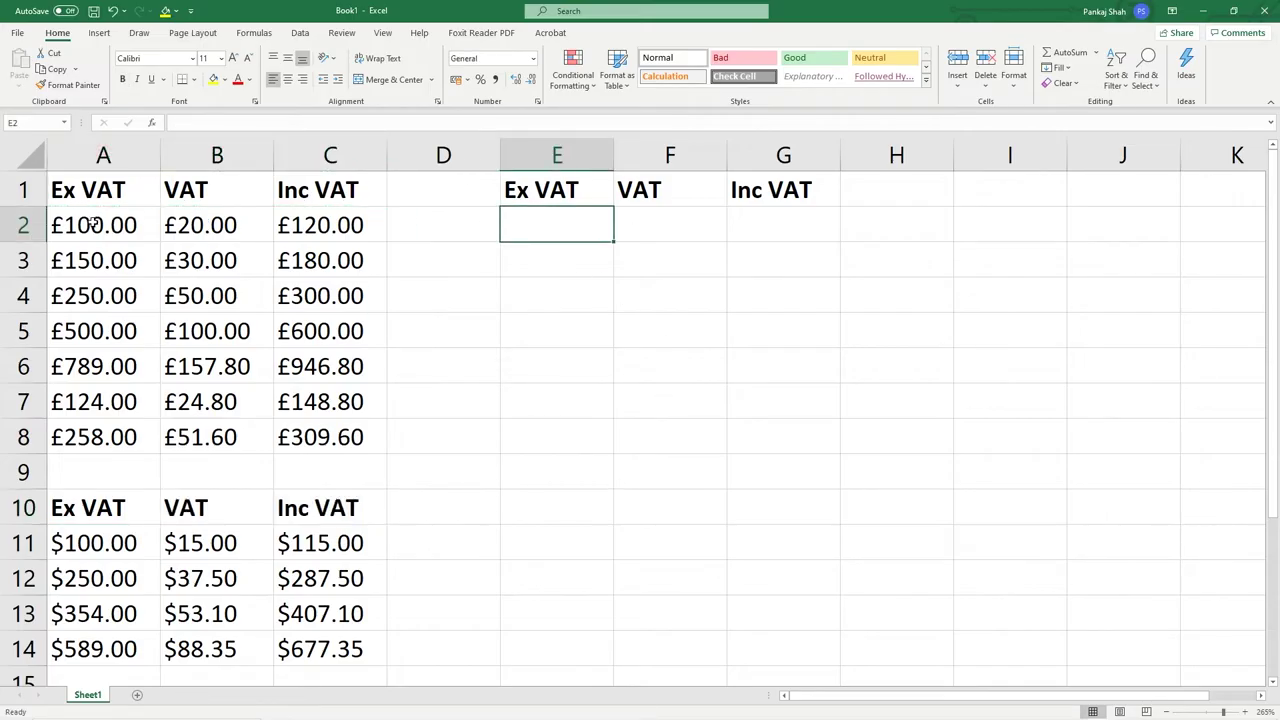
Format columns E to G as Currency with 2 decimal places and no currency symbol.
drag(557, 155, 726, 157)
right_click(726, 157)
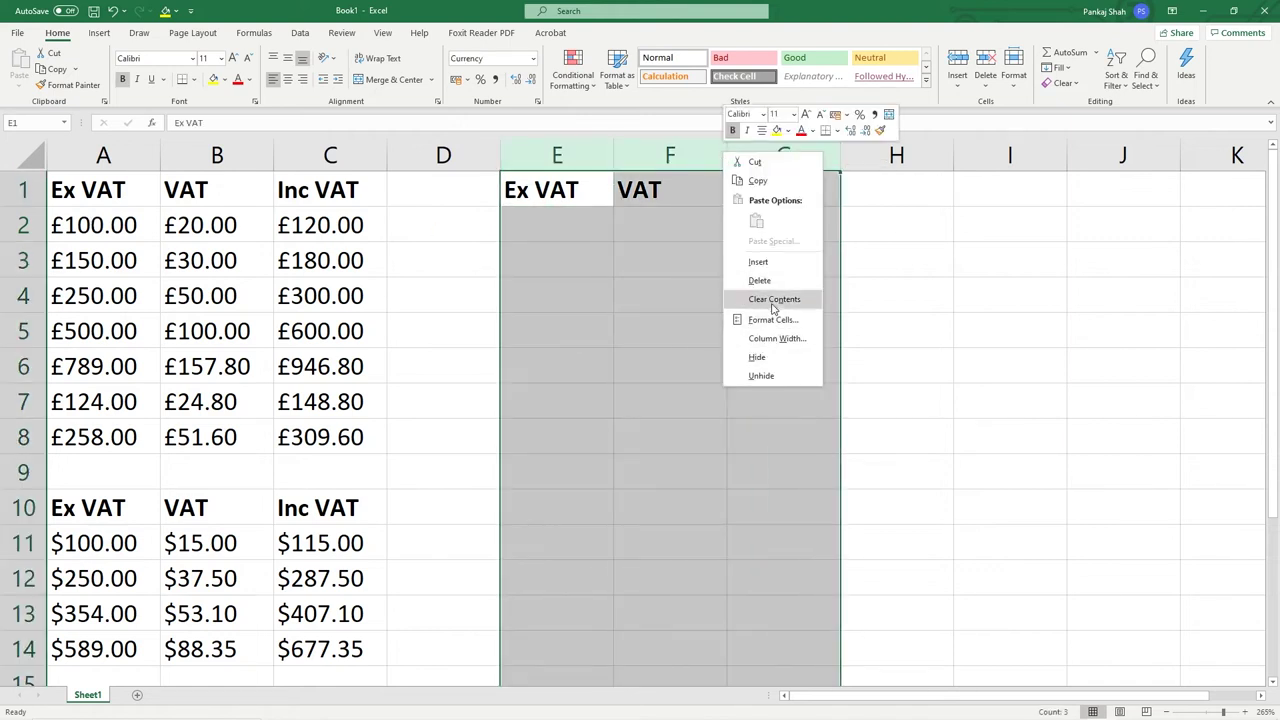
click(773, 319)
click(622, 233)
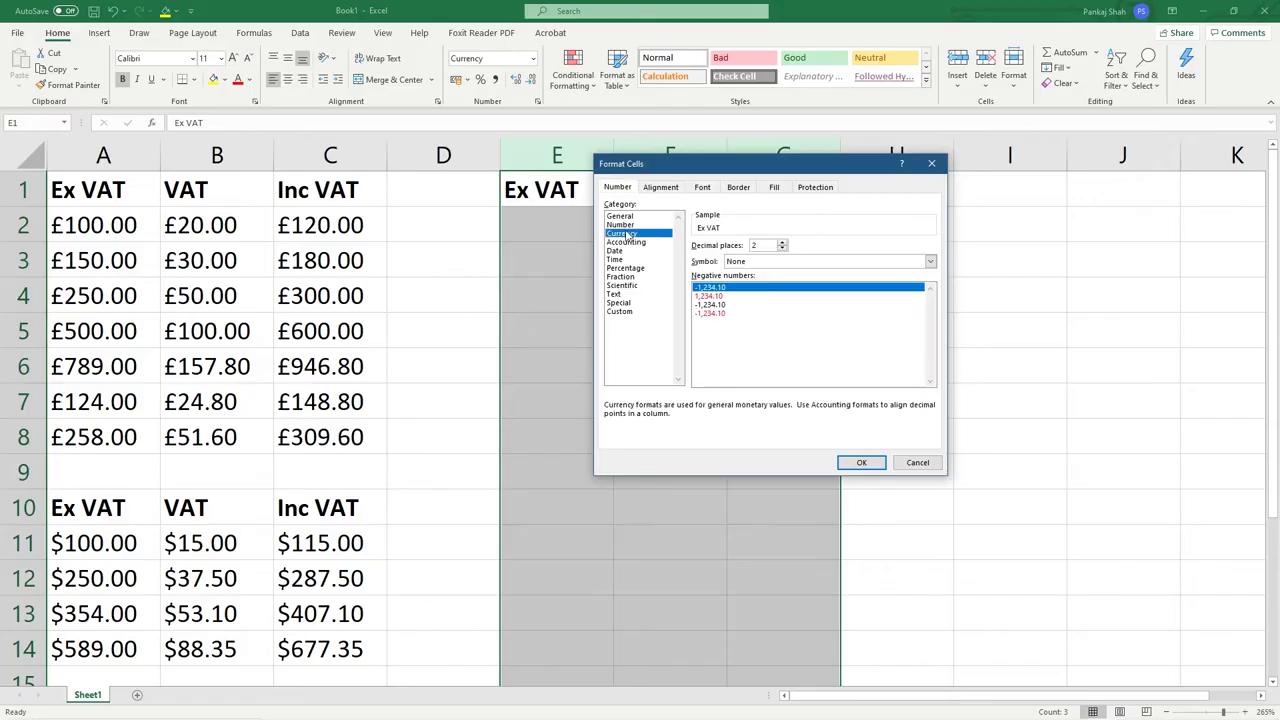
click(862, 463)
Enter 100 as the first Ex VAT amount in cell E2.
click(557, 224)
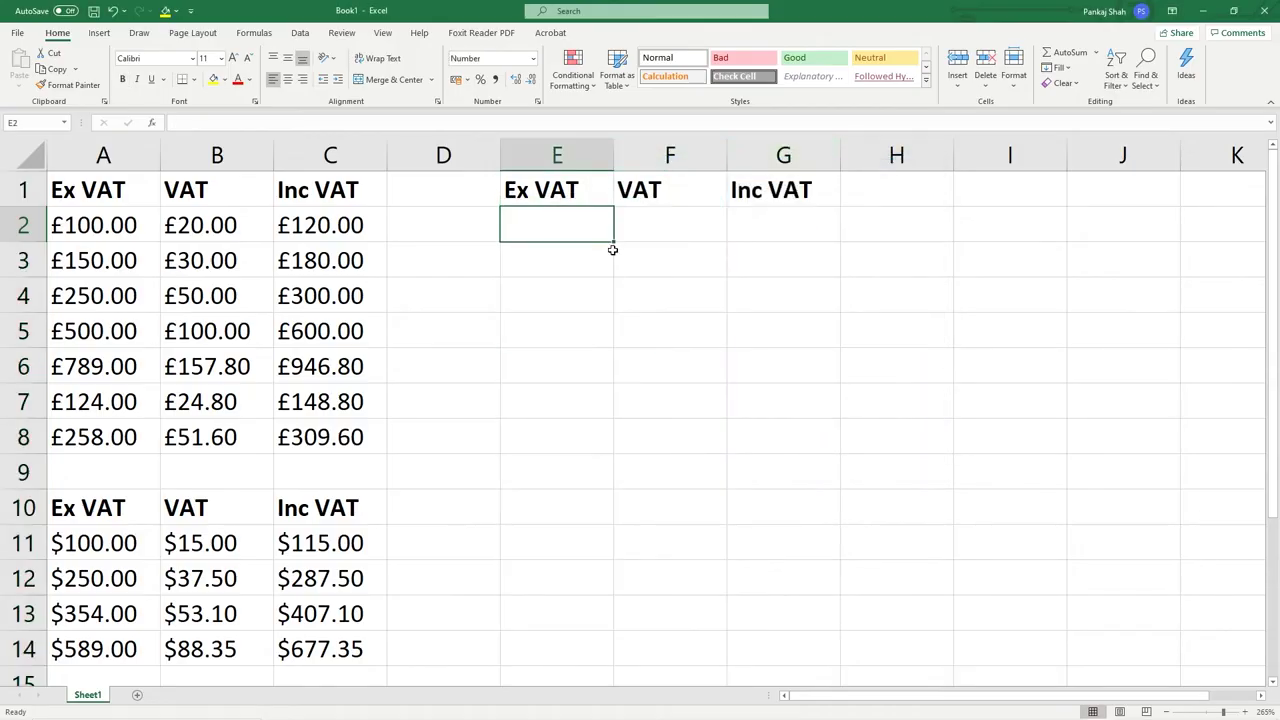
text(100)
key(Return)
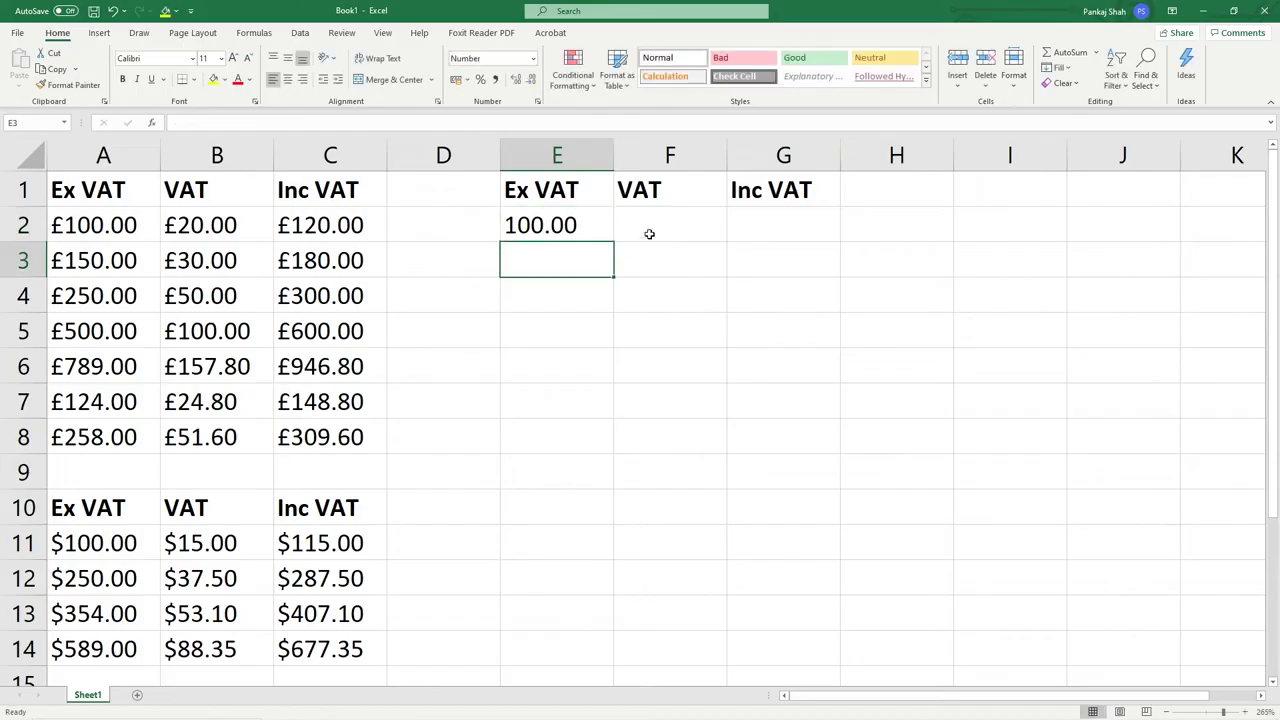
Calculate 17.5% VAT in cell F2 with the formula =E2*0.175.
click(649, 234)
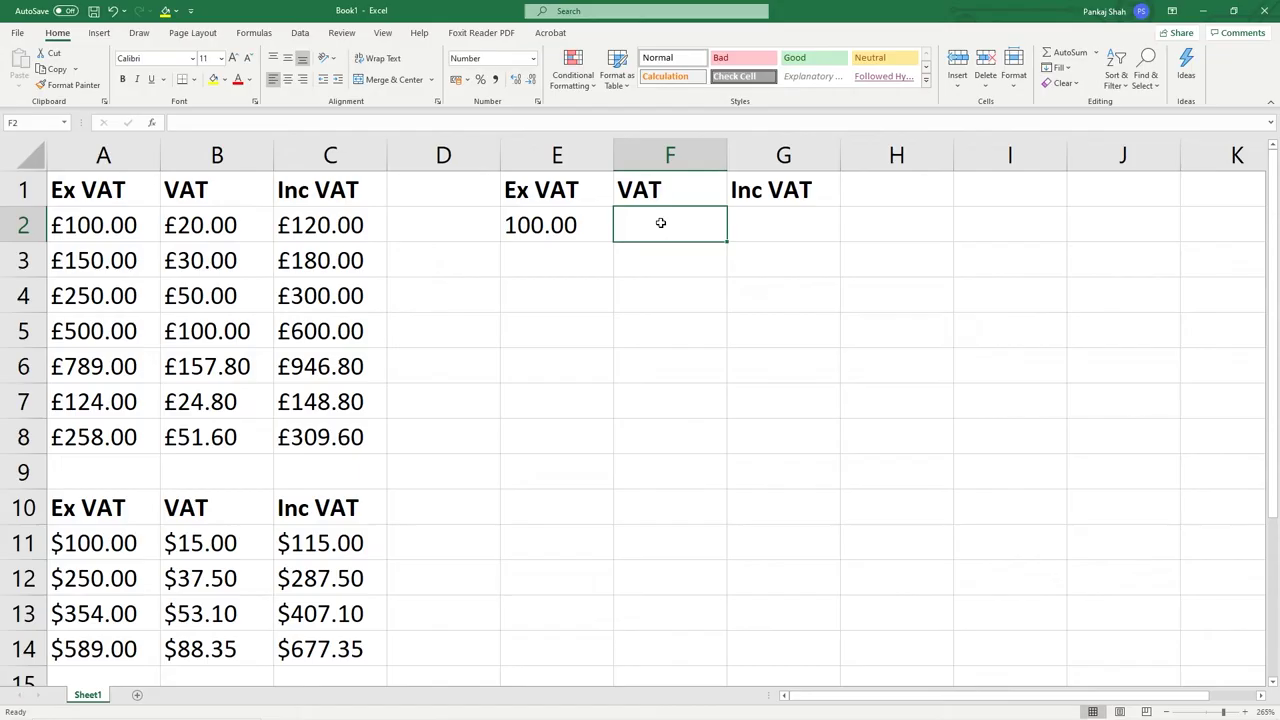
text(=)
click(555, 225)
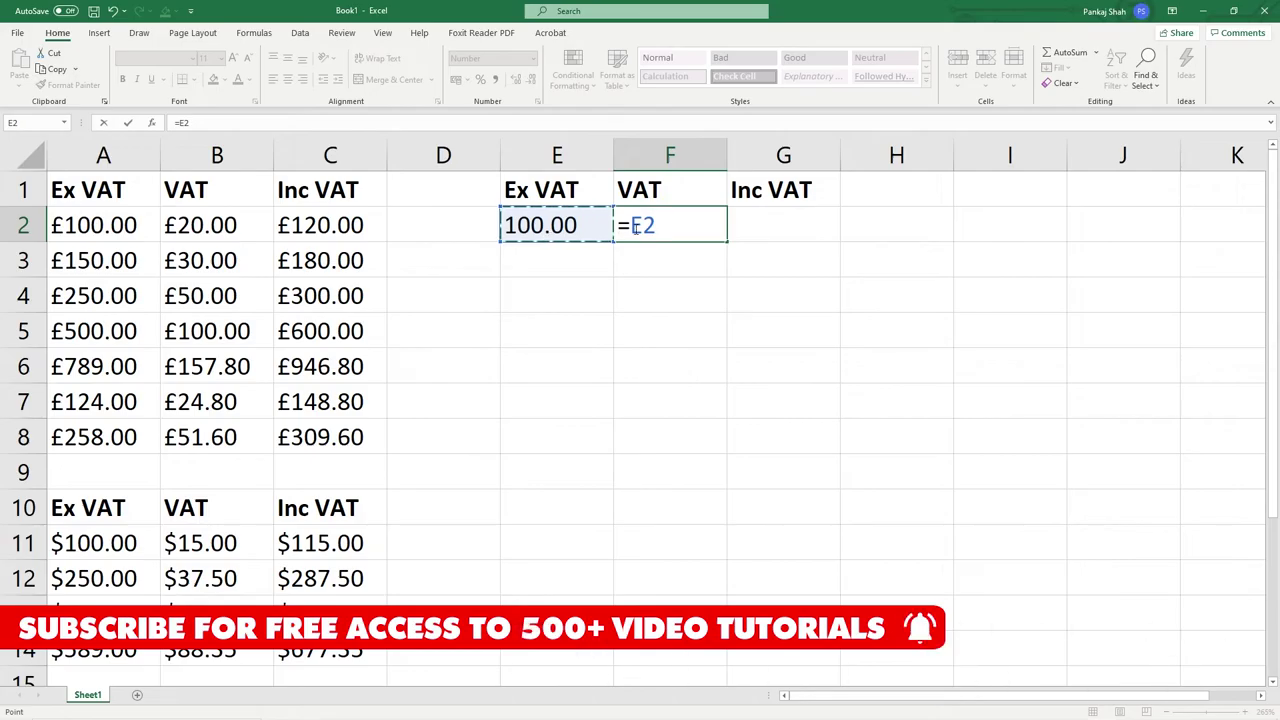
text(*)
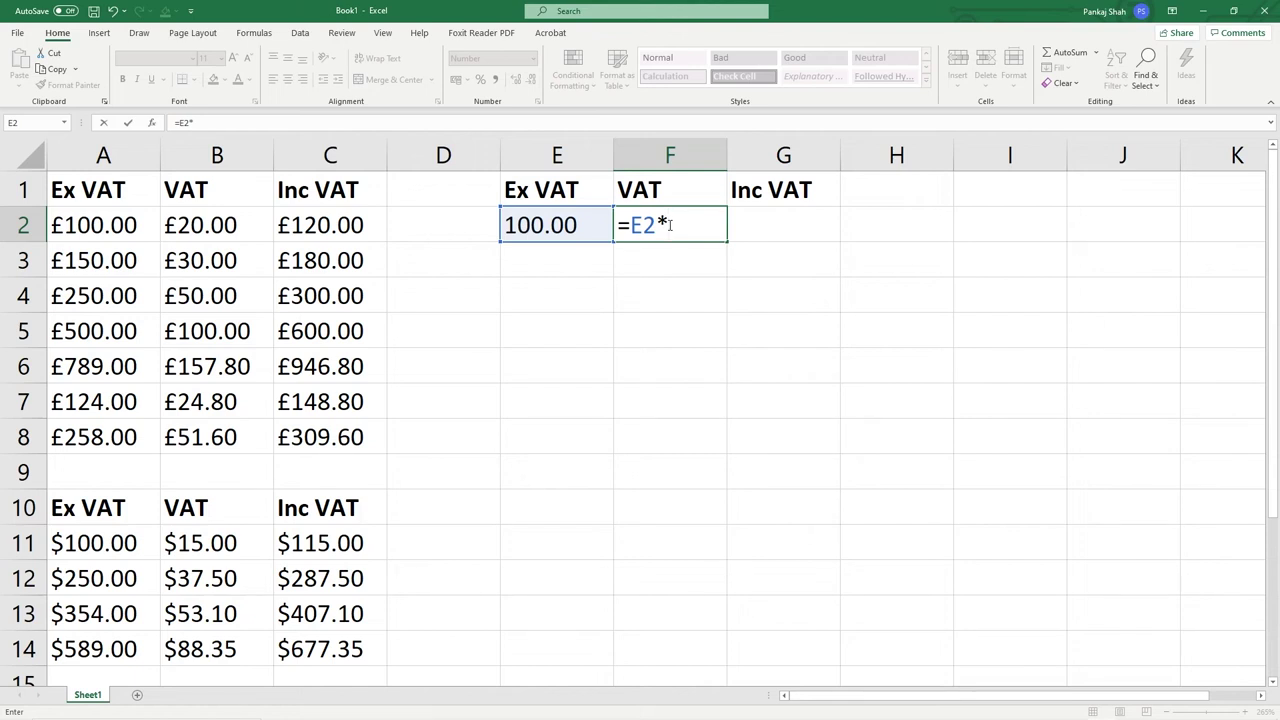
text(0.175)
key(Return)
click(663, 217)
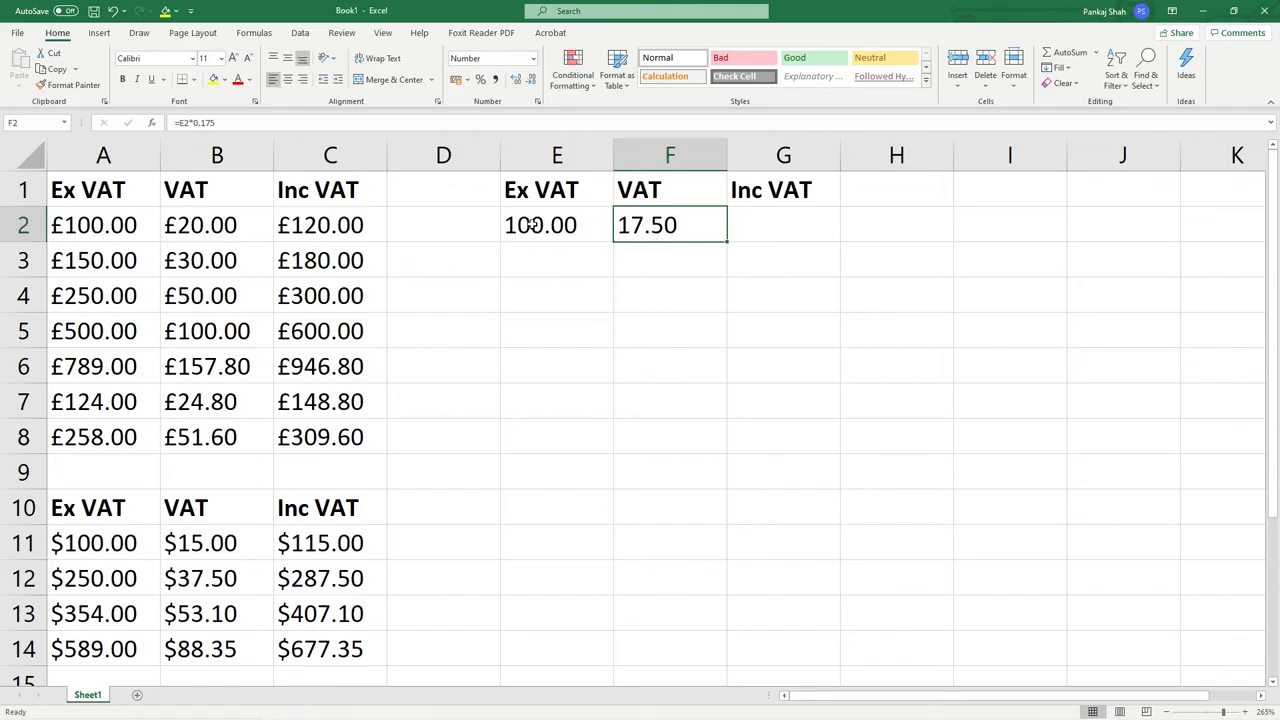
Calculate the Inc VAT total in cell G2 with the formula =E2+F2.
click(752, 221)
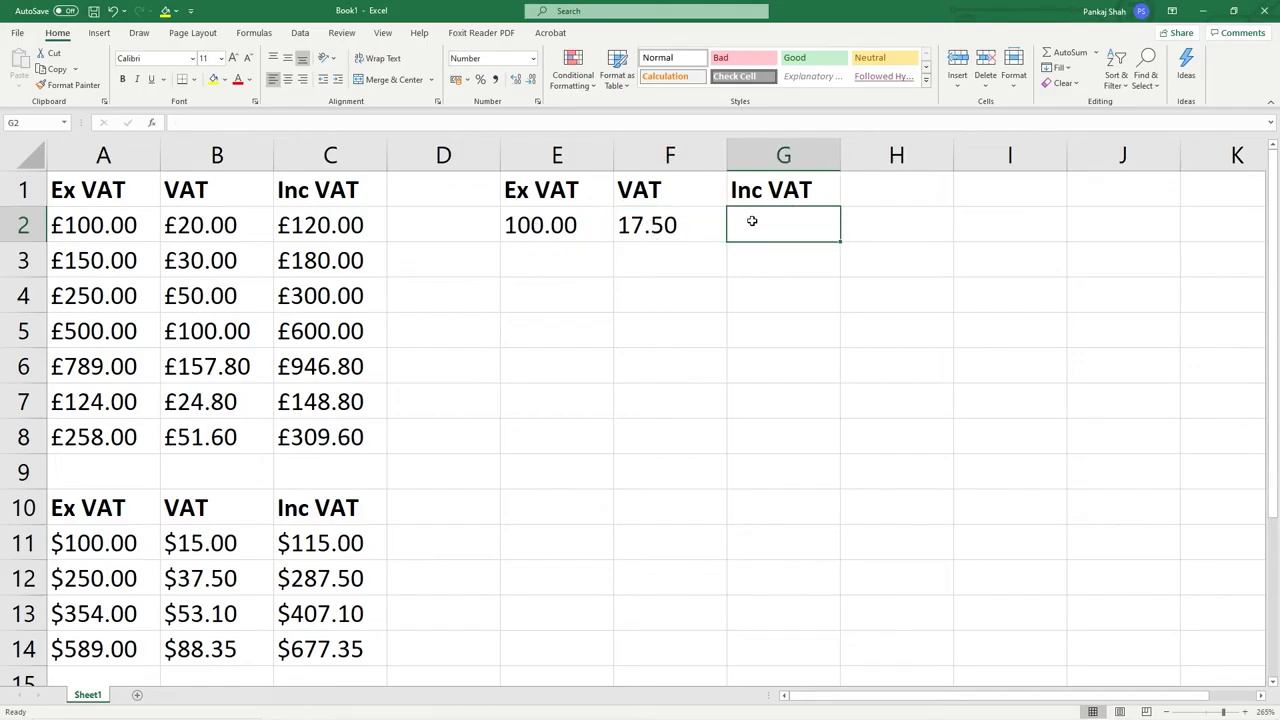
text(=)
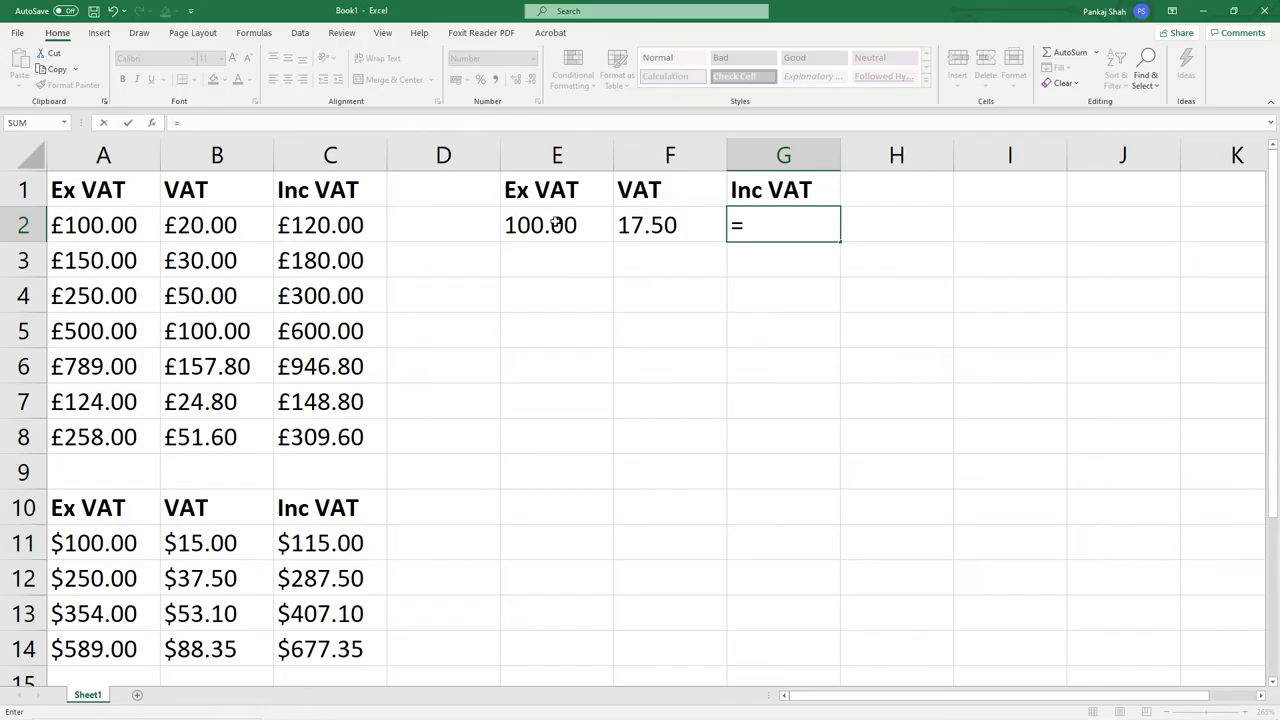
click(595, 224)
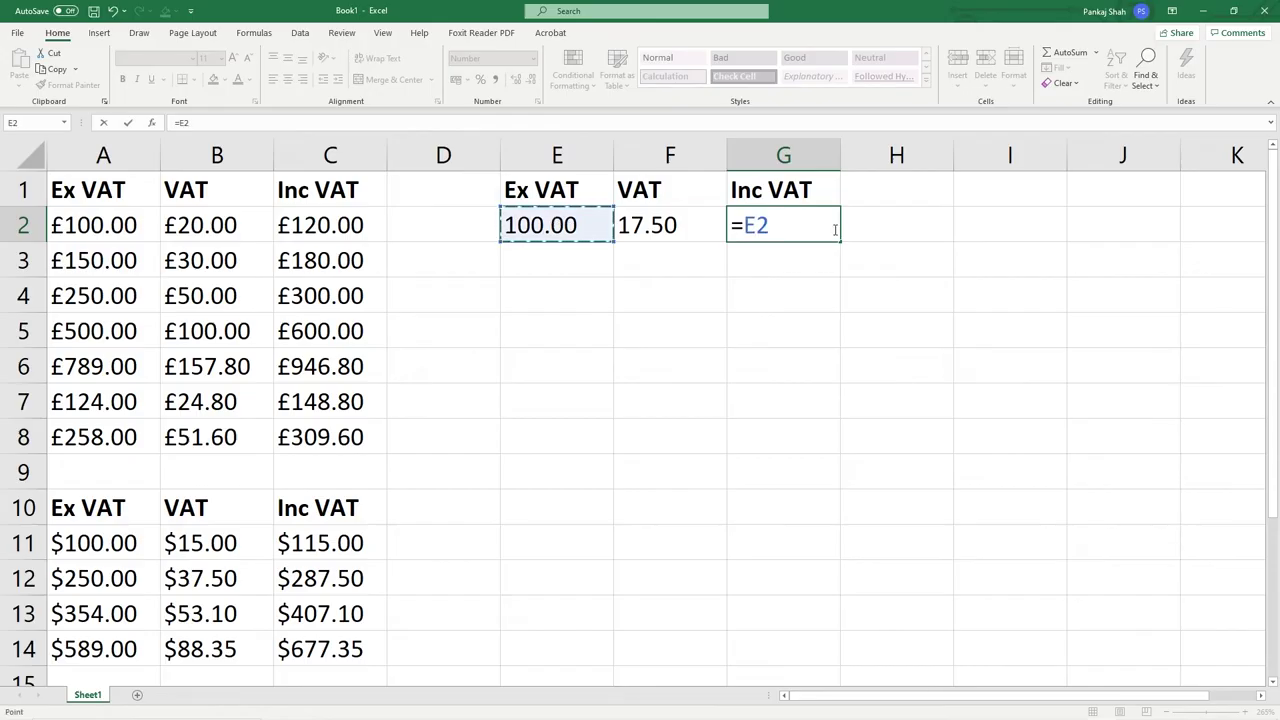
text(+)
click(692, 225)
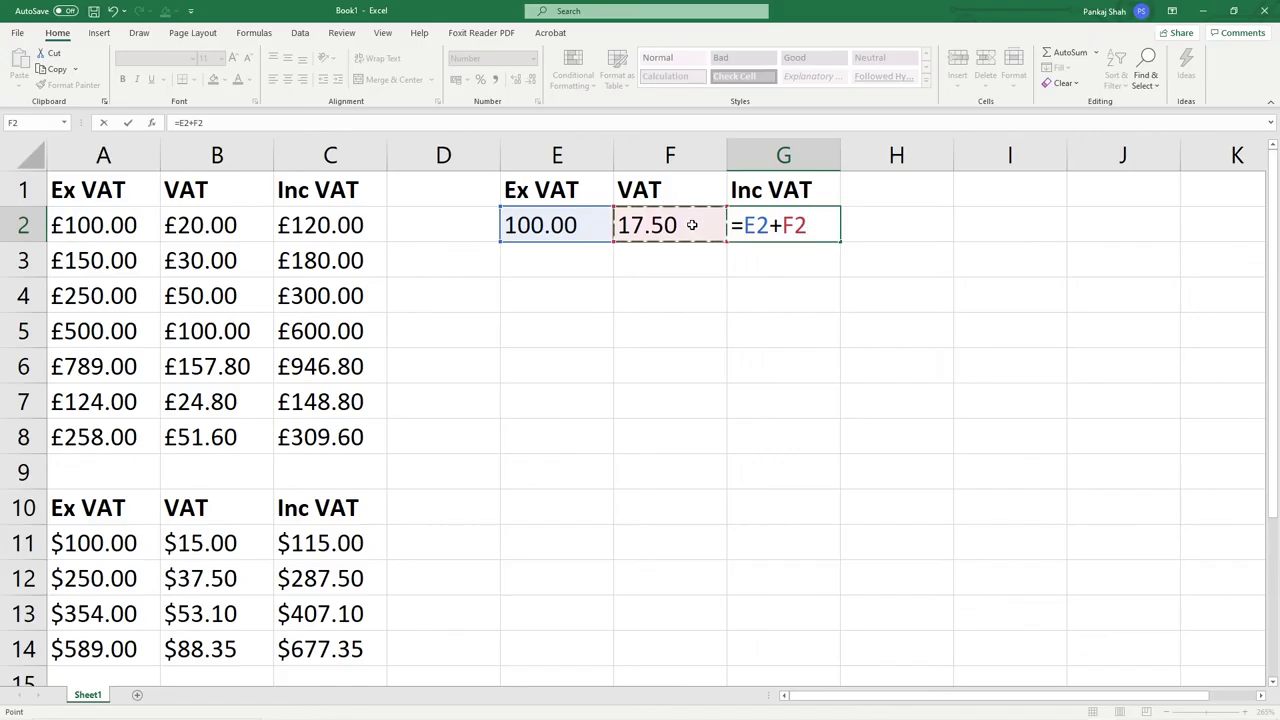
key(Return)
drag(562, 226, 750, 226)
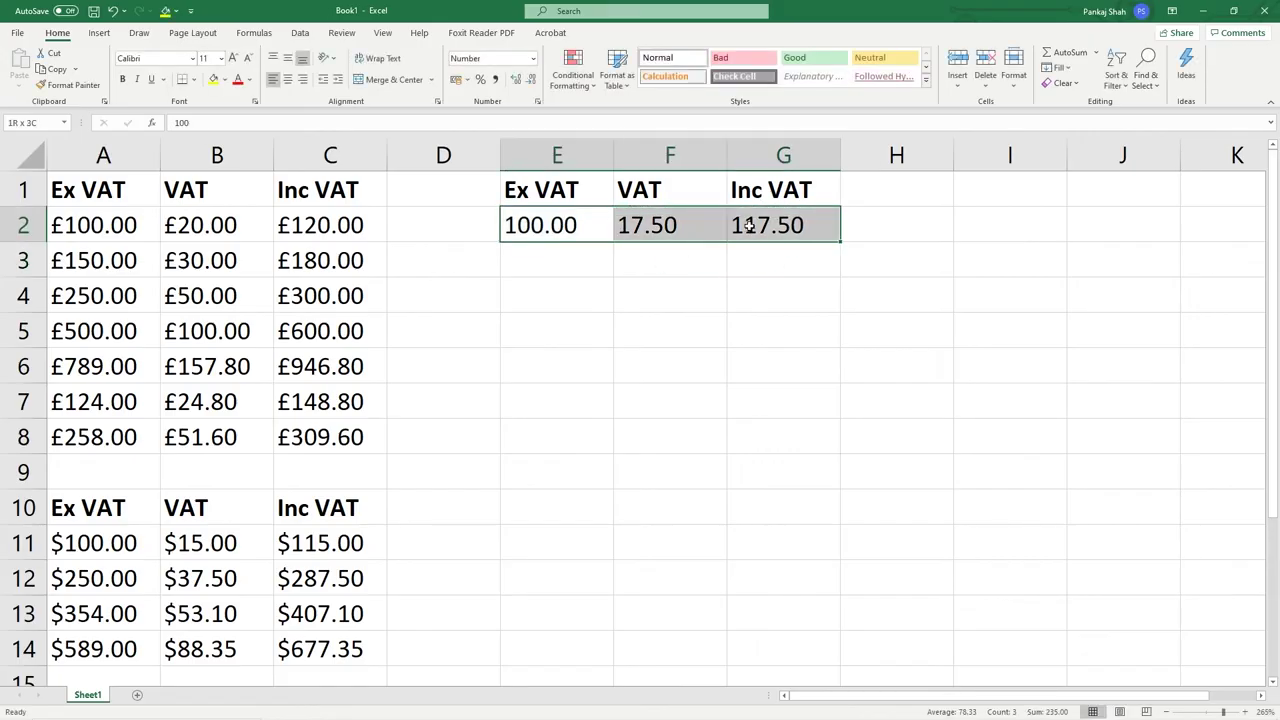
Enter the Ex VAT amounts 125, 147, 425, 25, 285 and 157 in cells E3 to E8.
click(550, 253)
text(125)
key(Return)
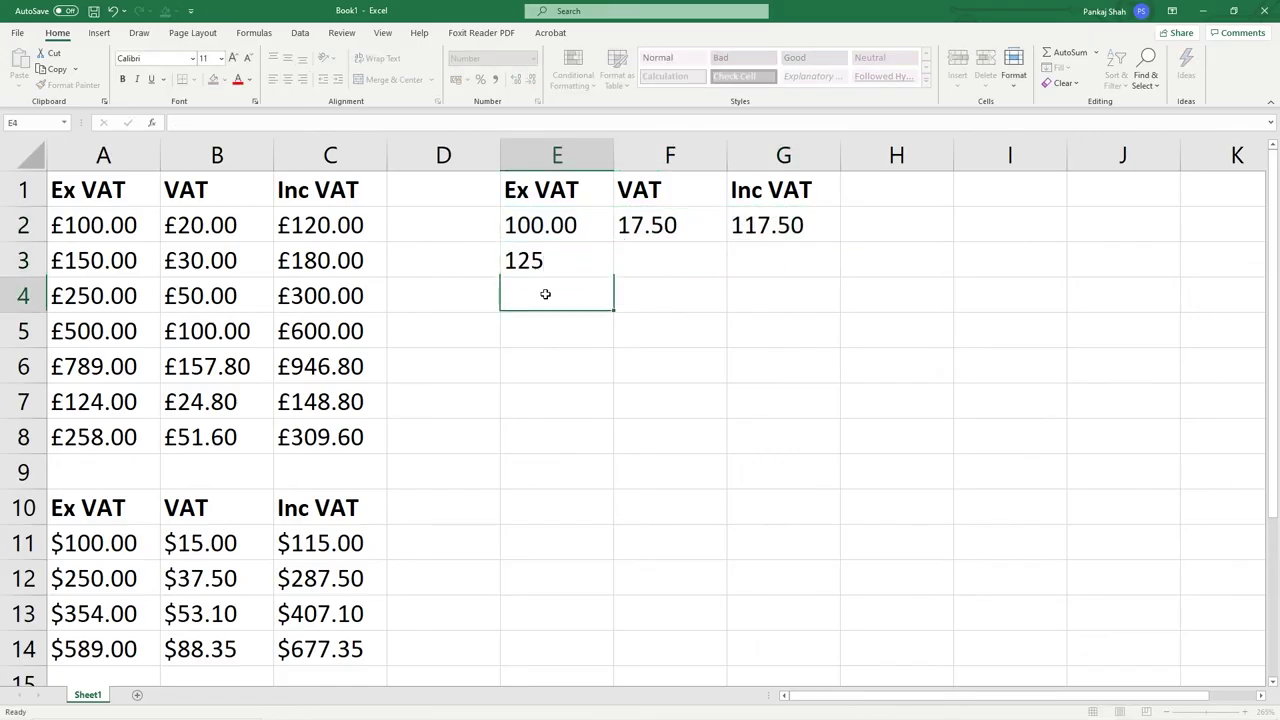
text(147)
key(Return)
text(425)
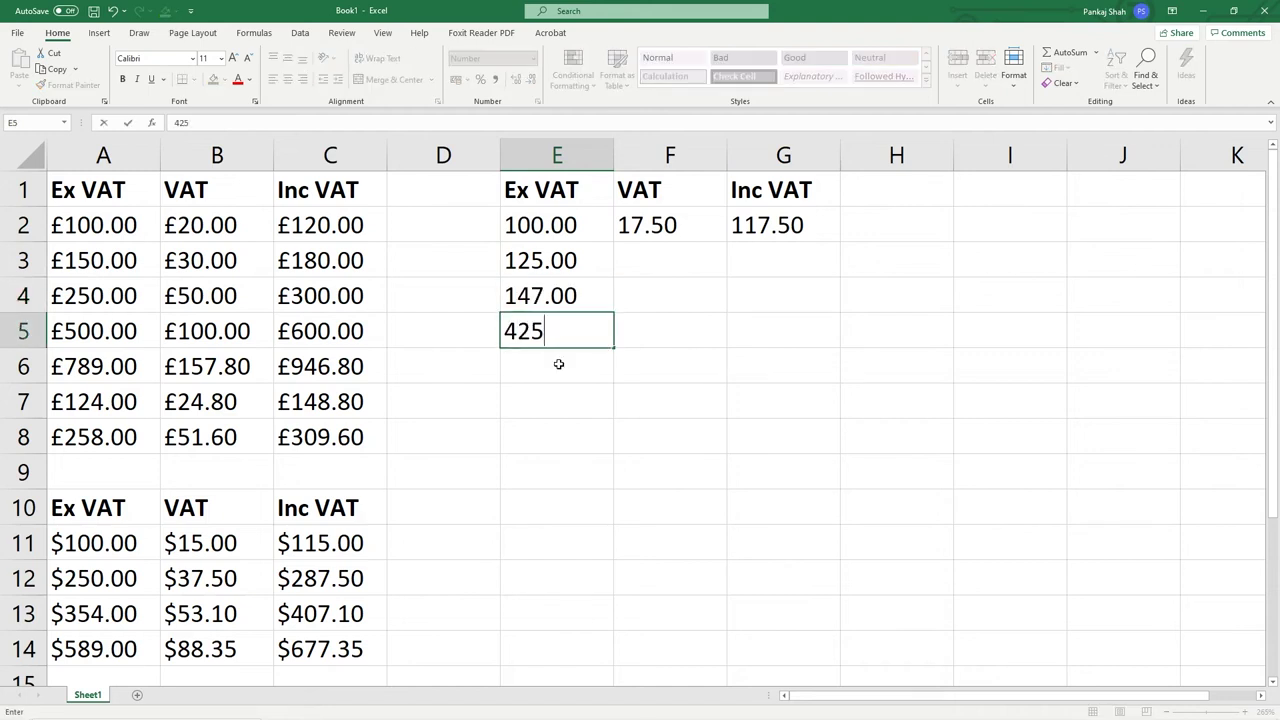
key(Return)
text(25)
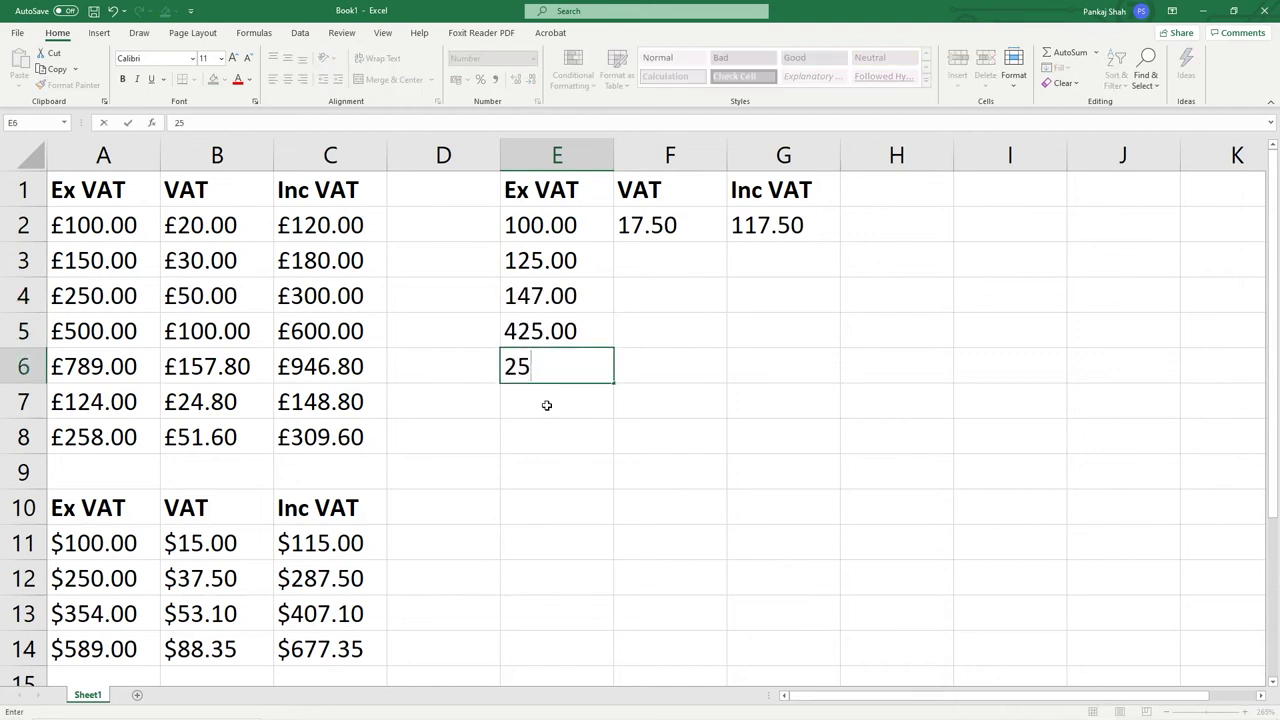
key(Return)
text(285)
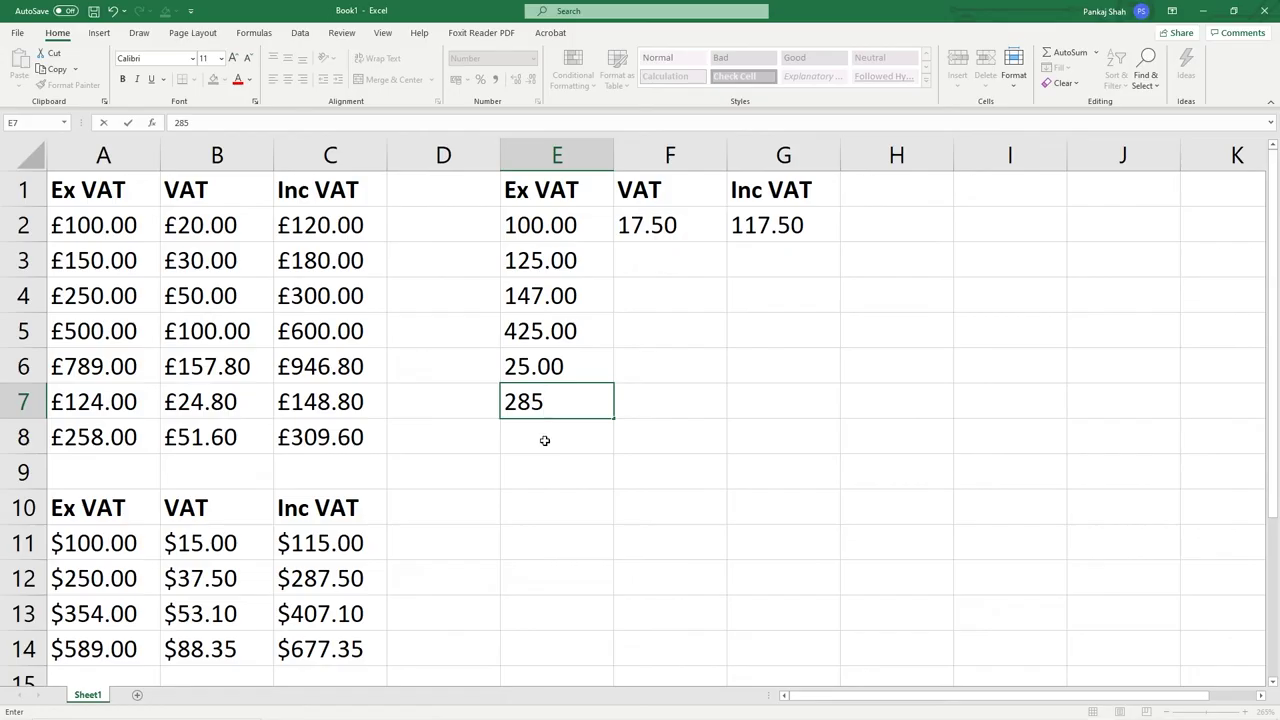
key(Return)
text(157)
click(648, 438)
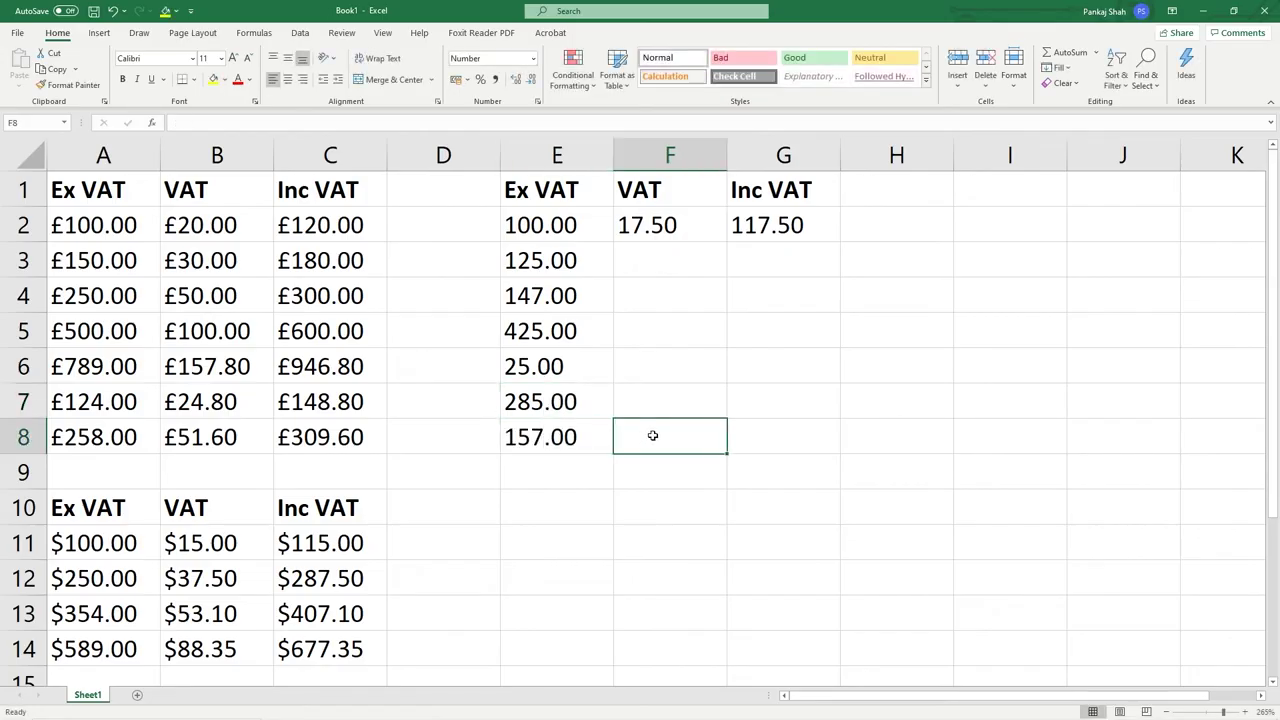
Fill the VAT and Inc VAT formulas from F2:G2 down to row 8.
click(648, 232)
shift+click(745, 228)
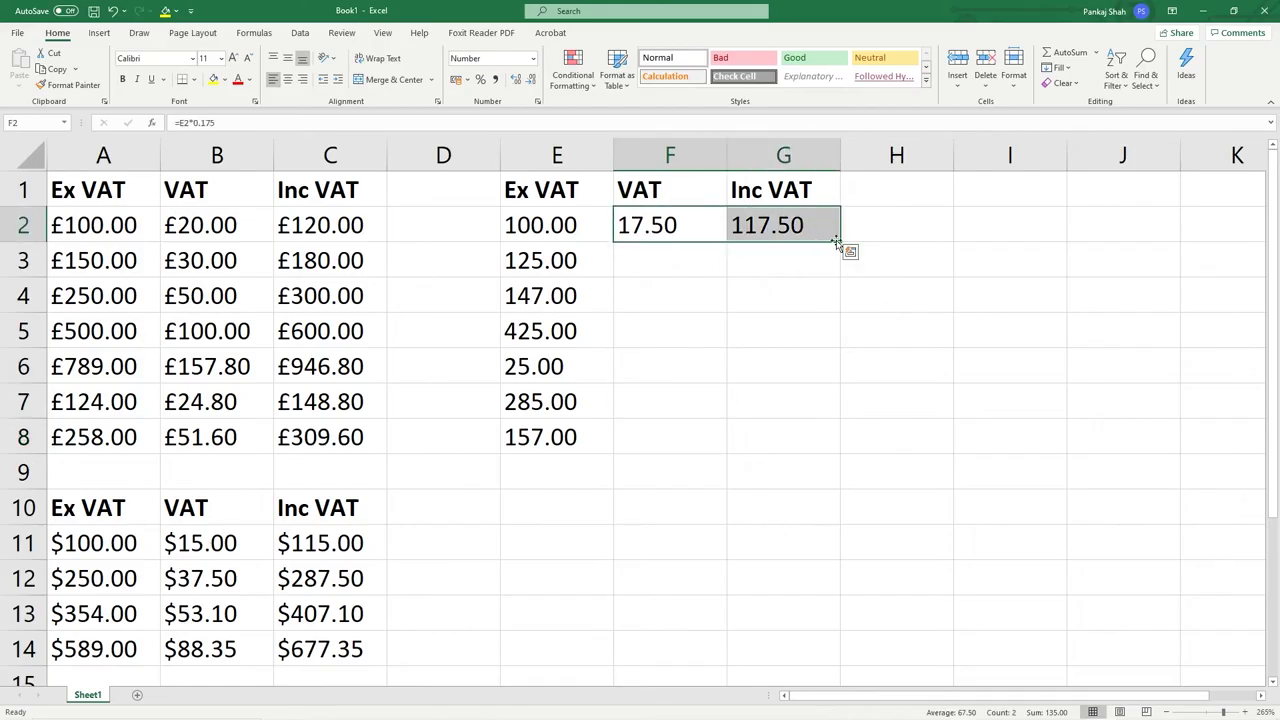
drag(838, 243, 817, 445)
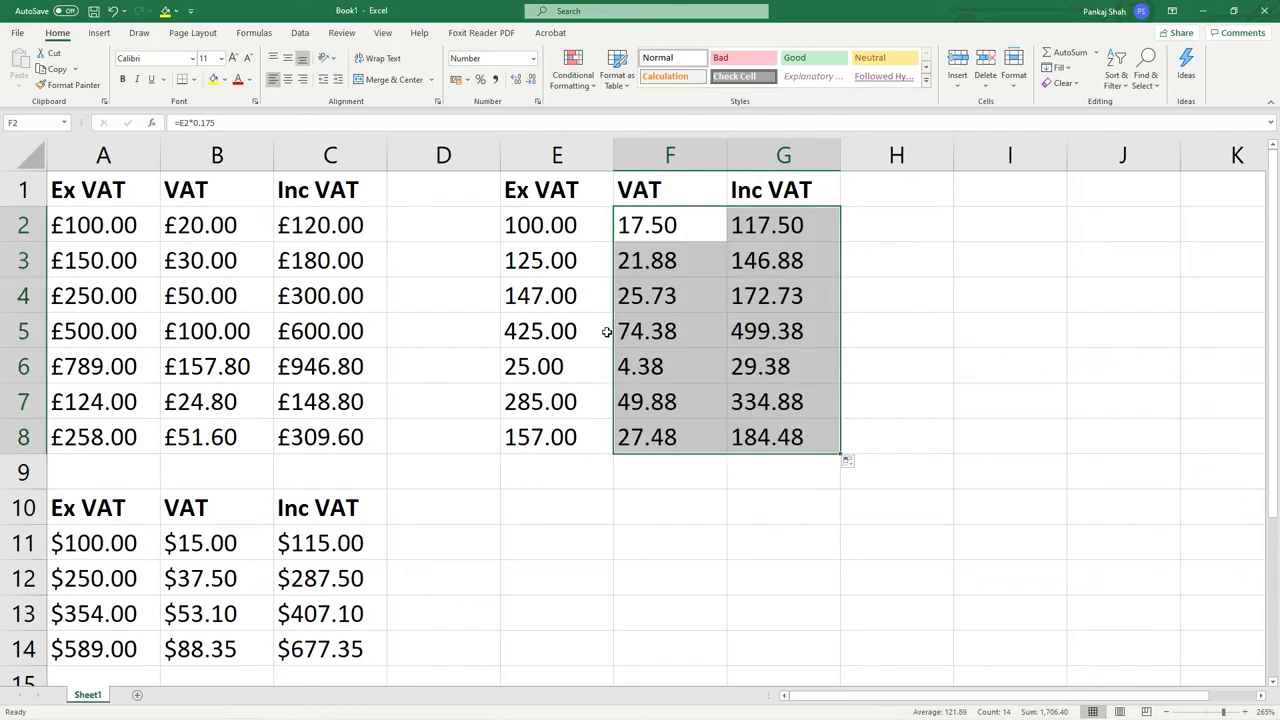
click(567, 366)
key(ctrl+s)
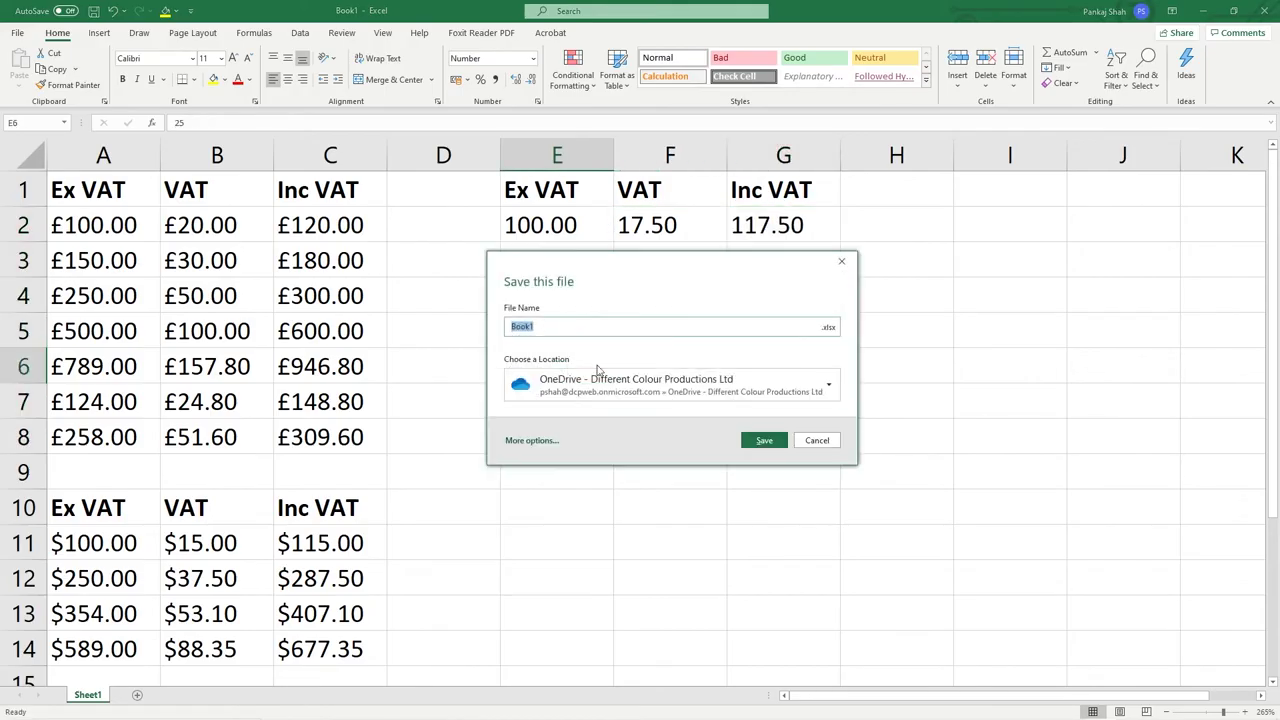
key(Escape)
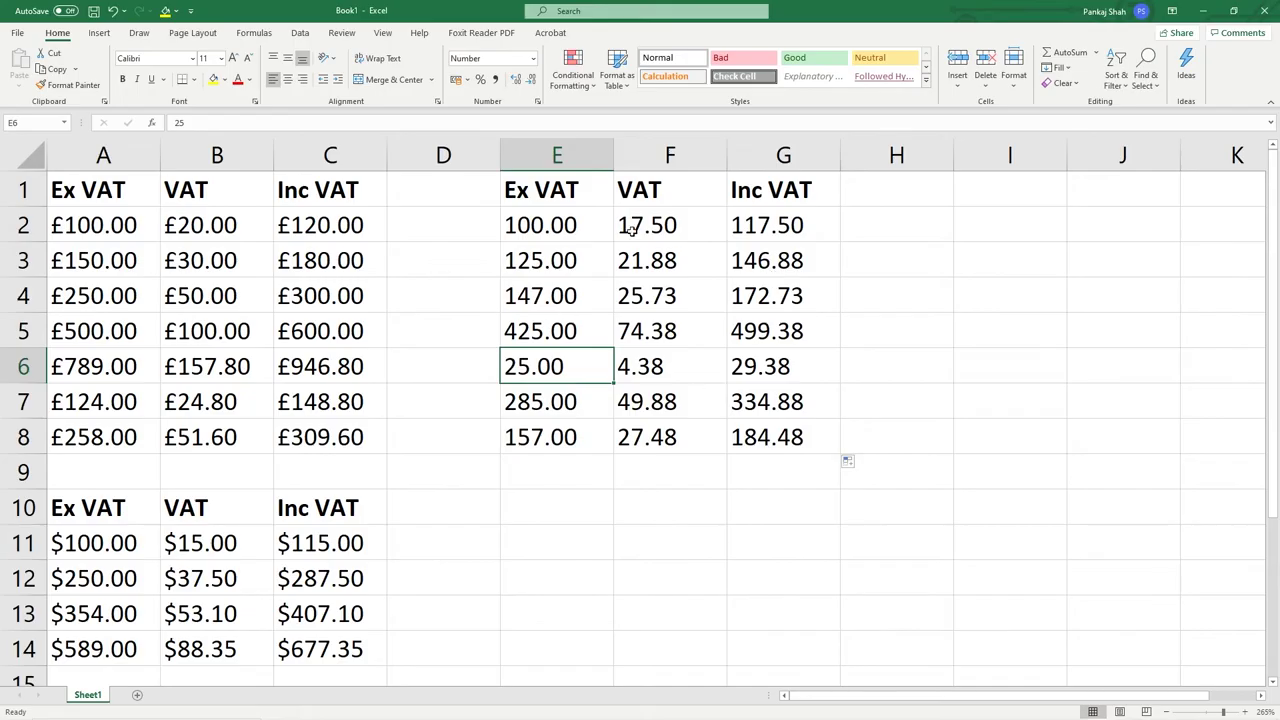
click(636, 226)
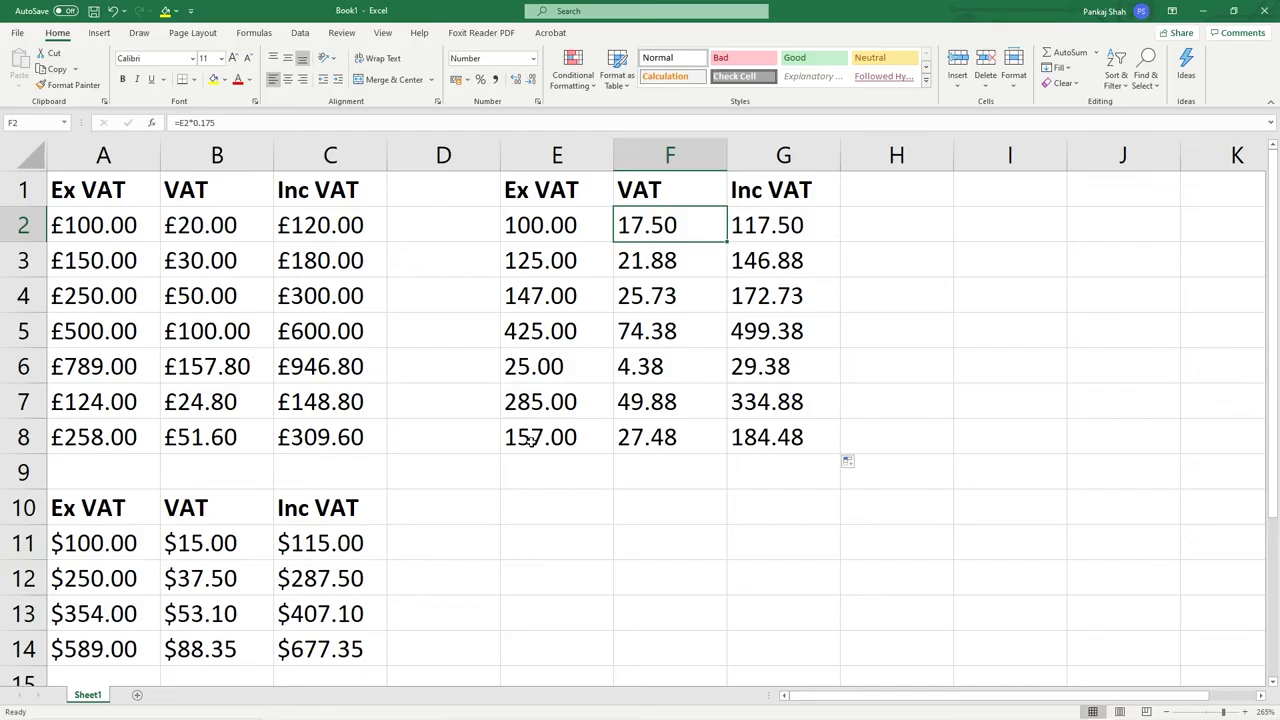
Copy the row E8:G8 to E10:G10 and set the Ex VAT amount in cell E10 to 100.
drag(530, 441, 770, 440)
key(ctrl+c)
click(534, 506)
key(ctrl+v)
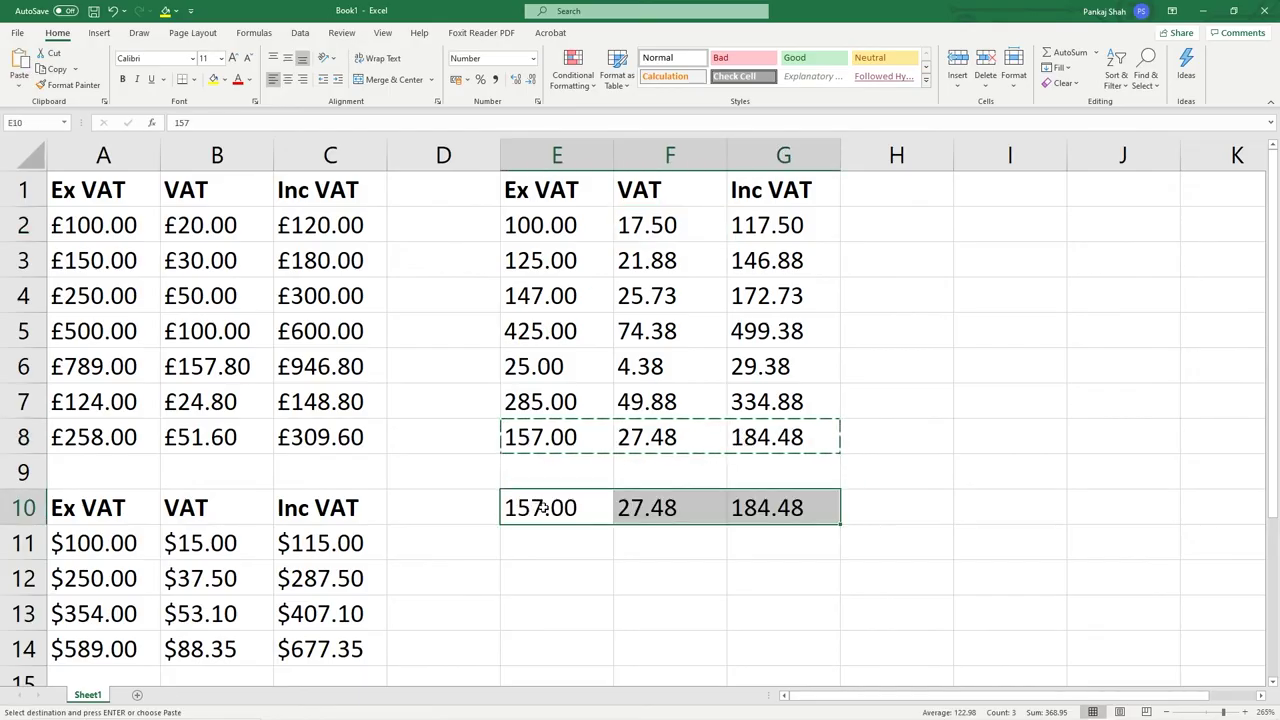
key(Escape)
click(535, 507)
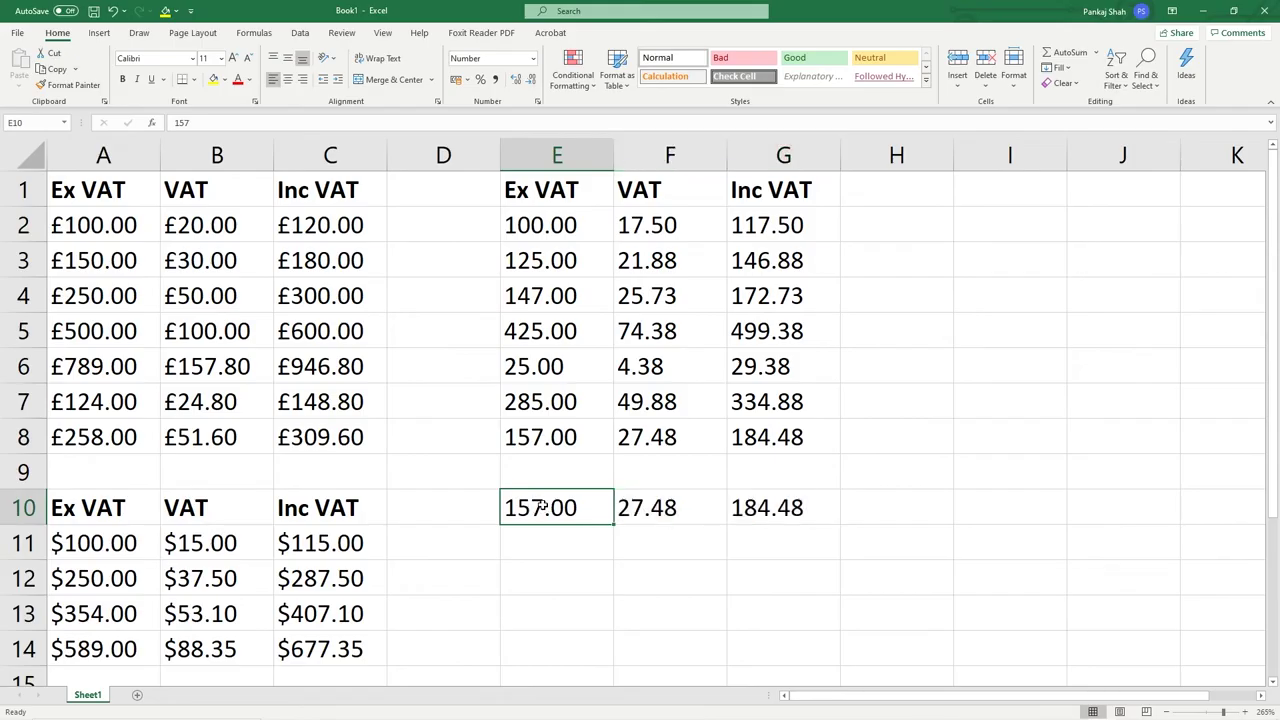
text(100)
key(Return)
click(535, 507)
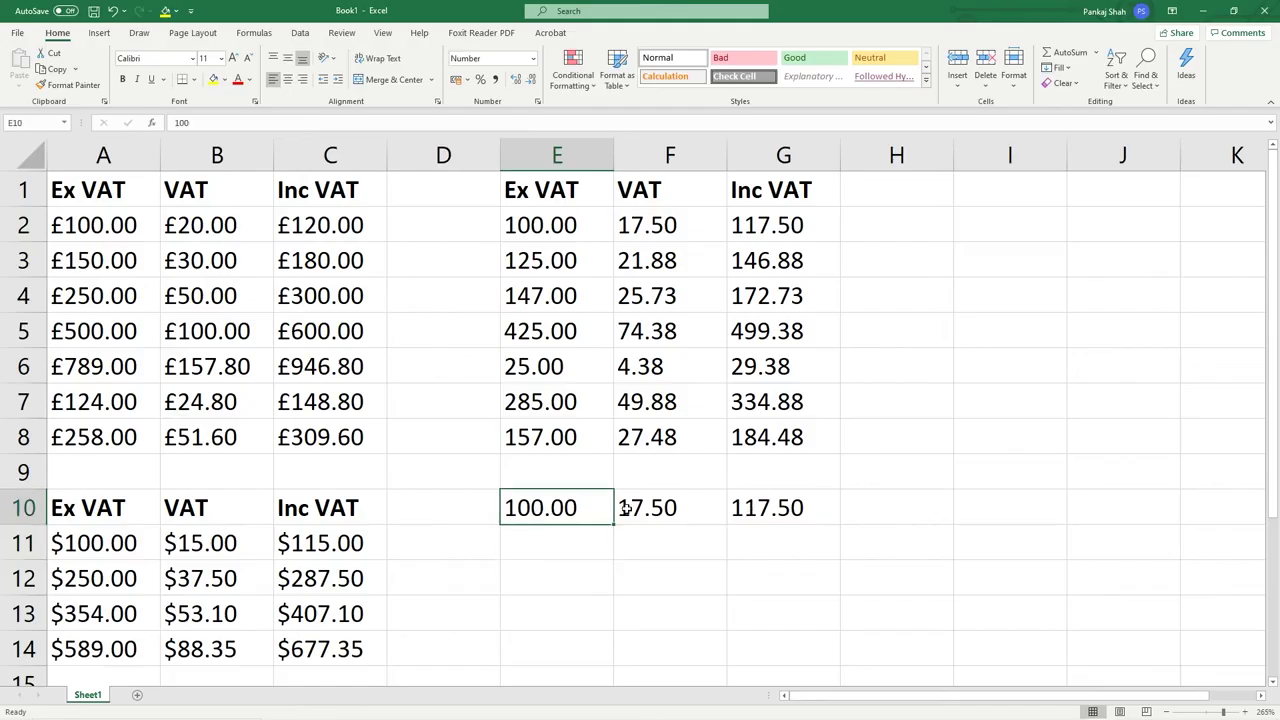
Change the VAT formula in cell F10 to =E10*0.145 for a 14.5% rate.
click(655, 507)
double_click(665, 507)
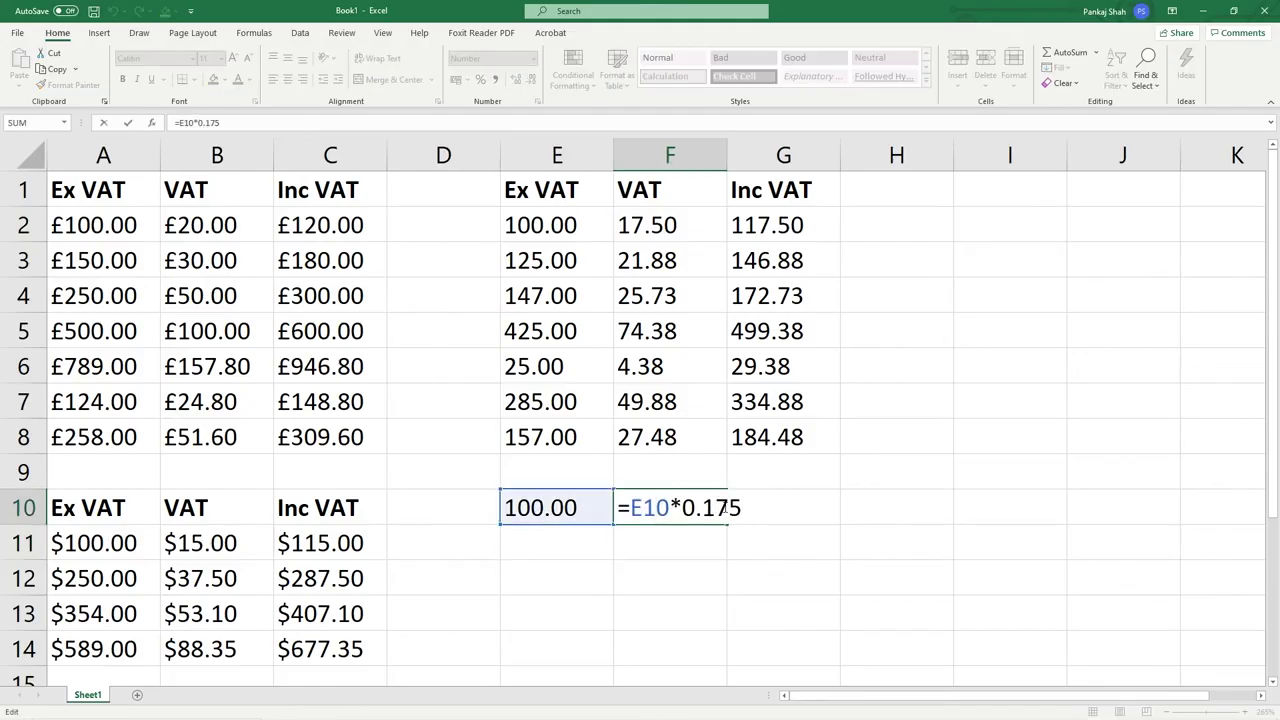
key(BackSpace)
text(4)
key(Return)
key(Up)
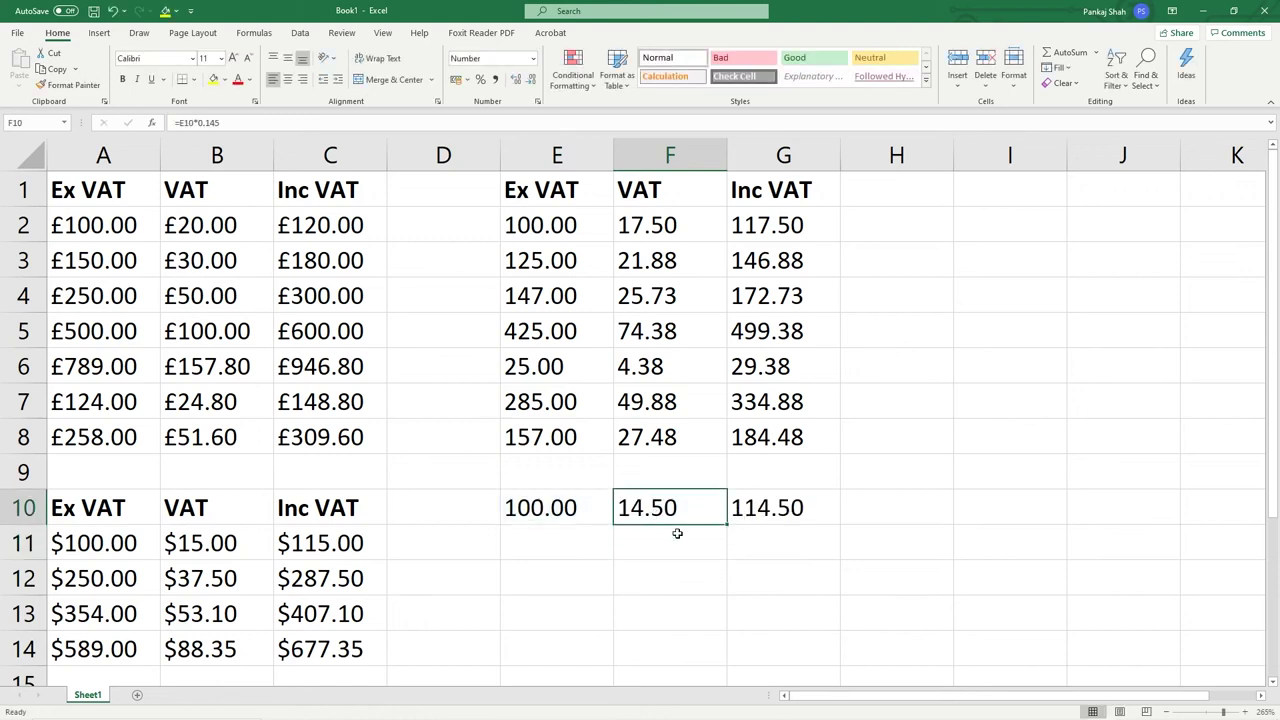
Change the VAT formula in cell F10 to =E10*0.122 for a 12.2% rate.
double_click(681, 508)
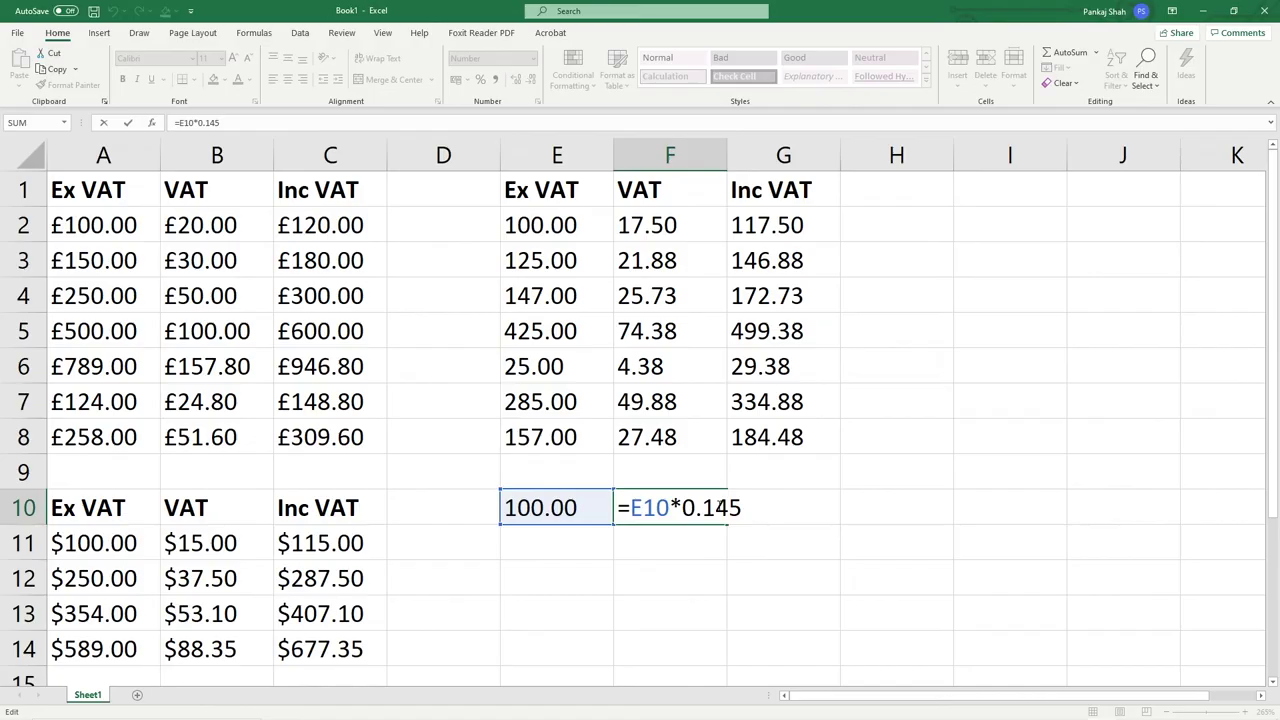
drag(721, 507, 745, 510)
key(BackSpace)
key(BackSpace)
text(2.2)
key(Return)
key(Return)
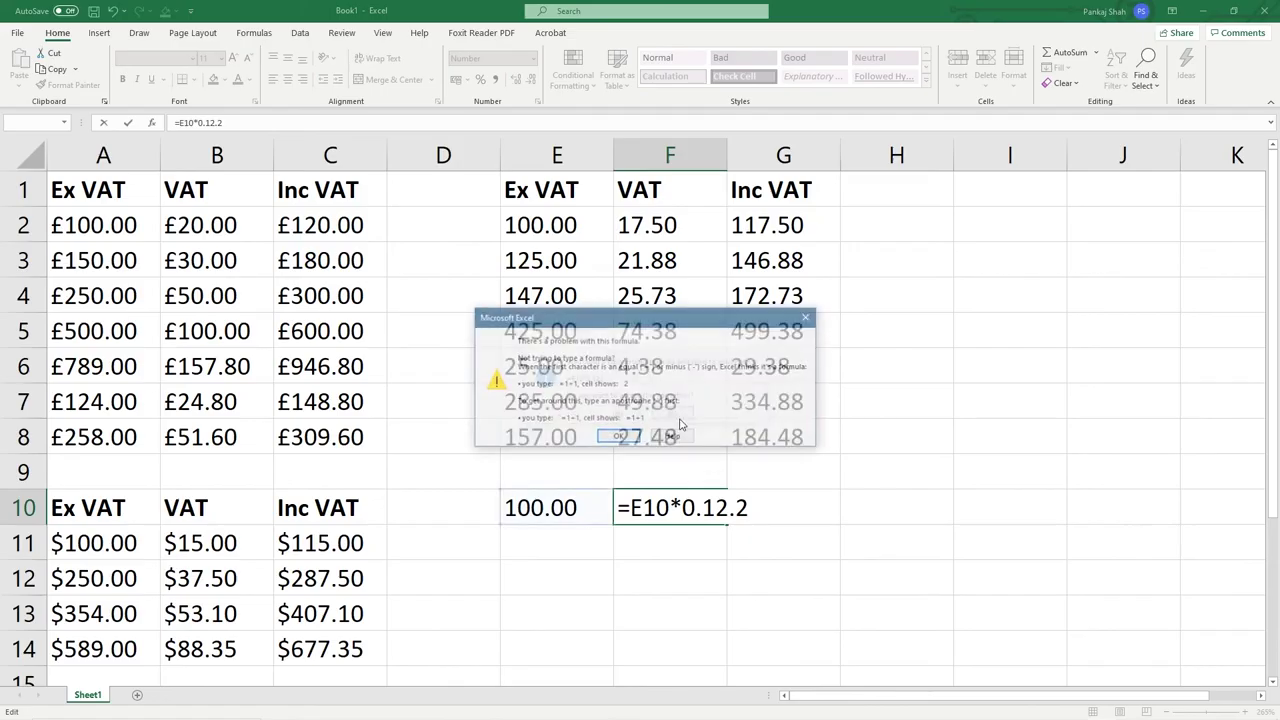
click(620, 437)
click(703, 509)
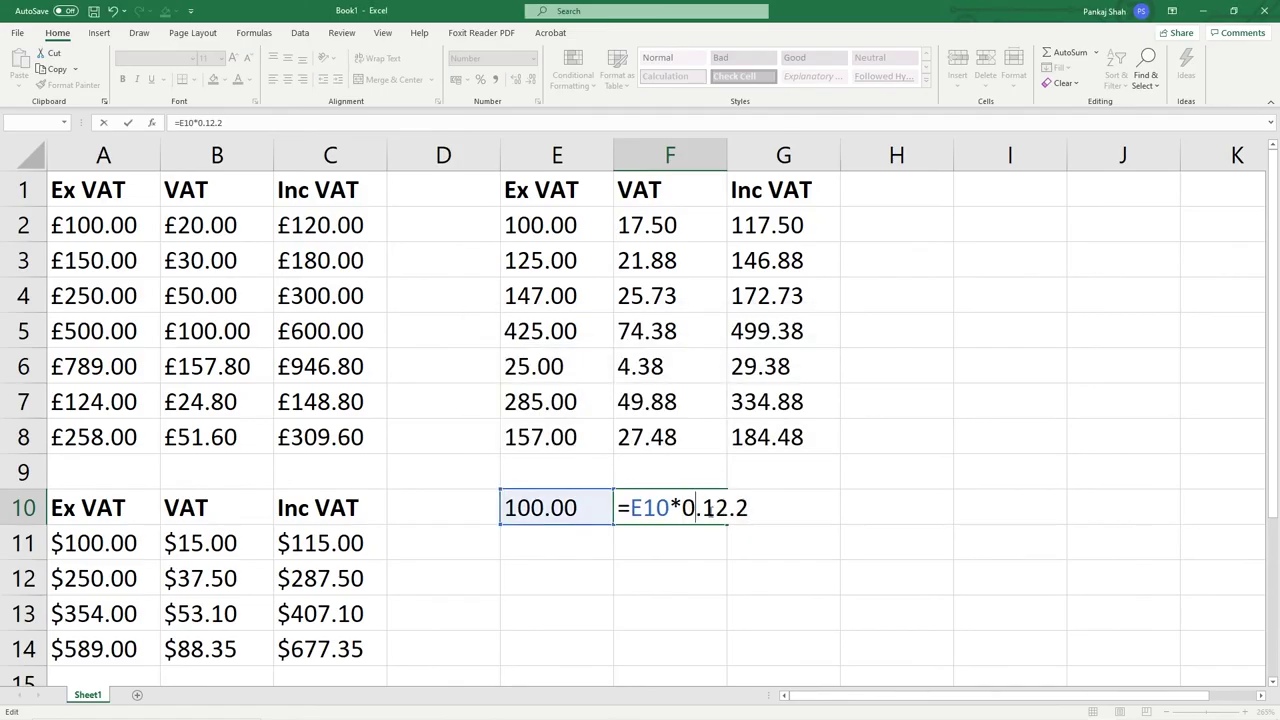
drag(729, 509, 763, 511)
text(2)
key(Return)
click(676, 511)
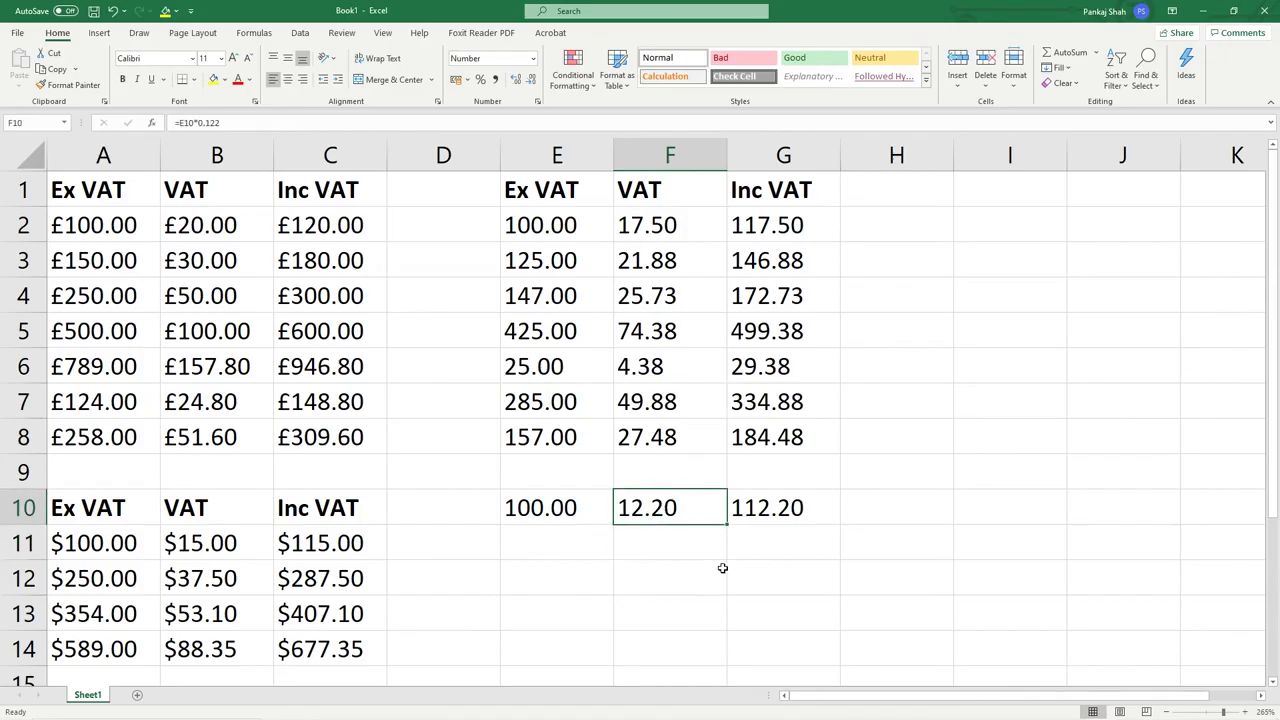
Change the VAT formula in cell F10 to =E10*0.165 for a 16.5% rate.
double_click(678, 510)
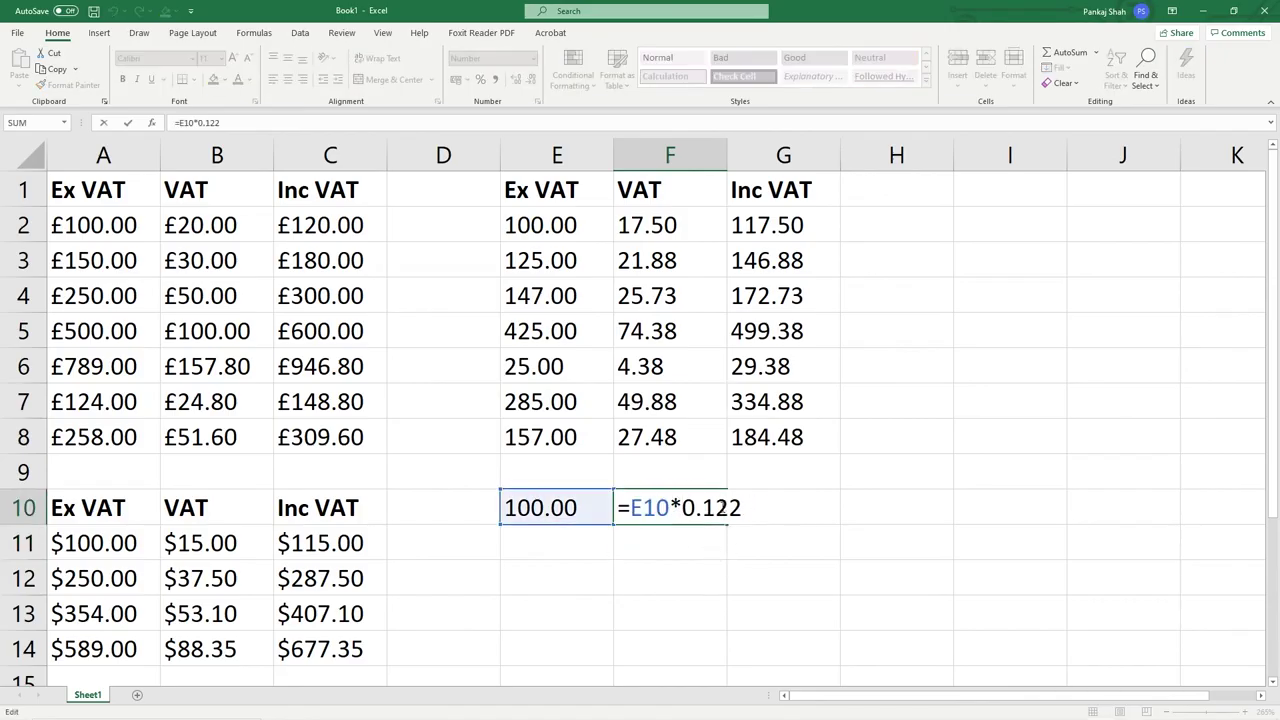
drag(729, 508, 751, 506)
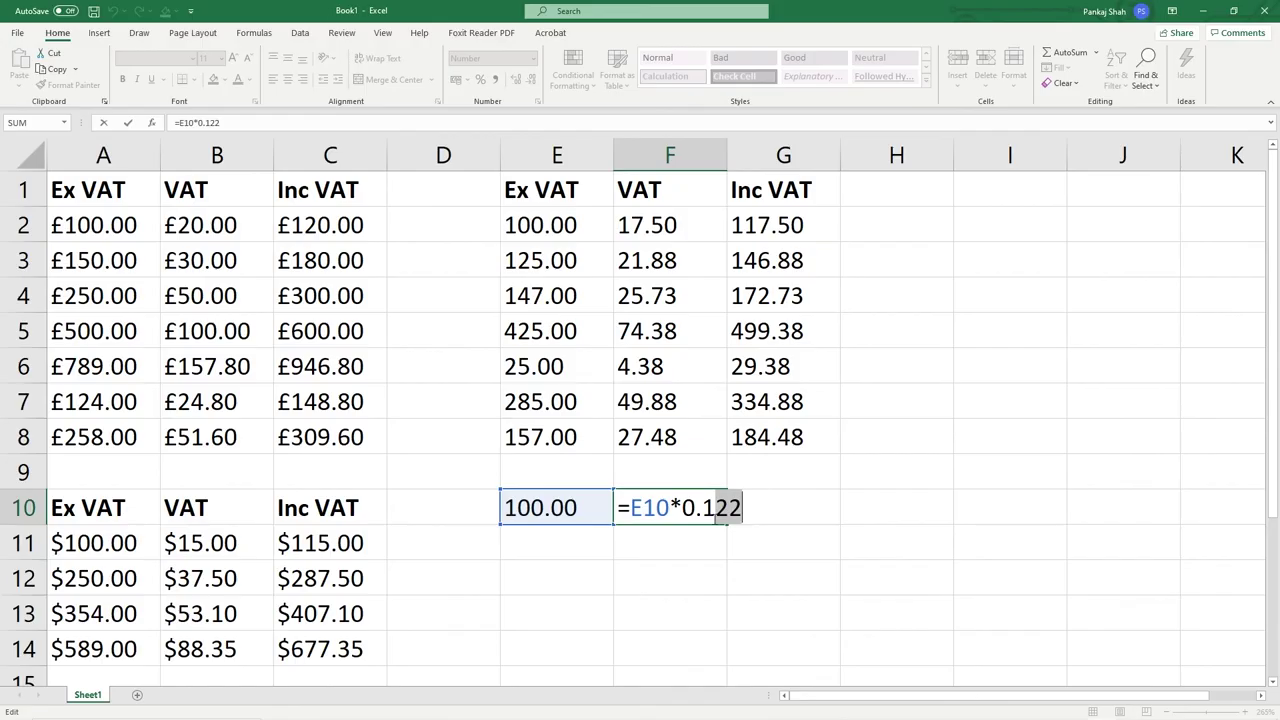
drag(703, 508, 752, 506)
text(16.)
text(5)
key(Return)
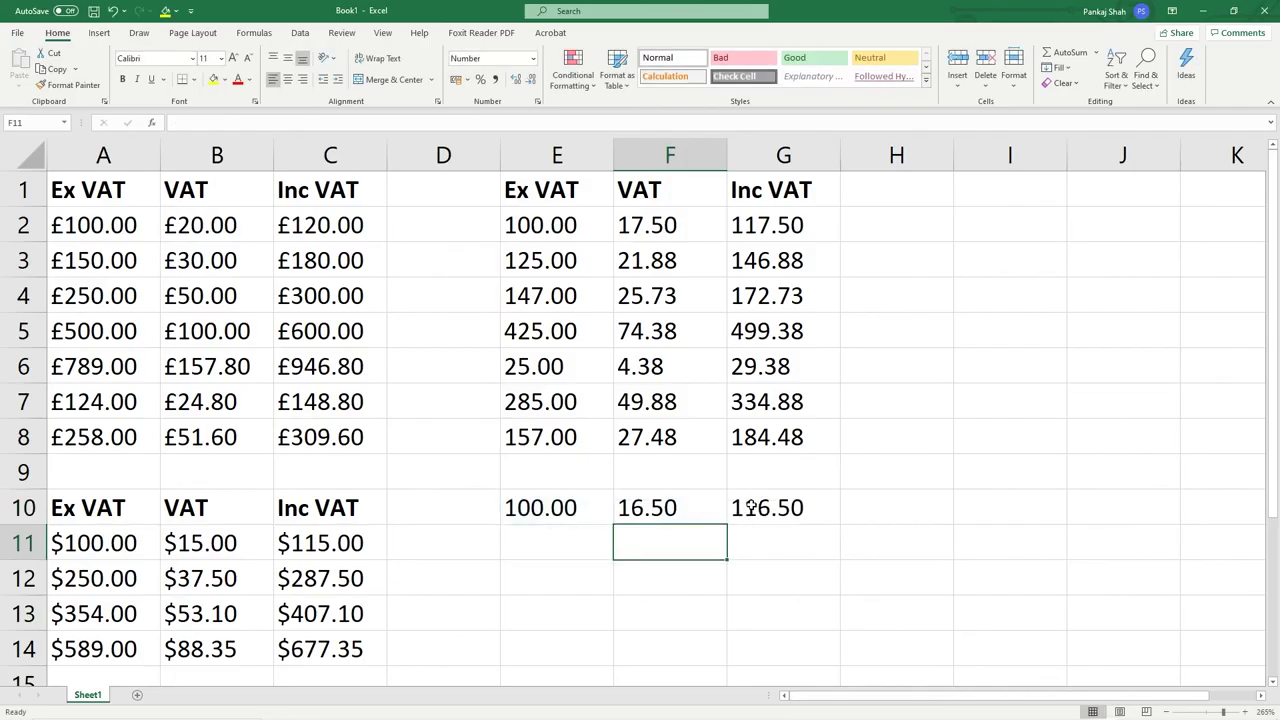
click(650, 510)
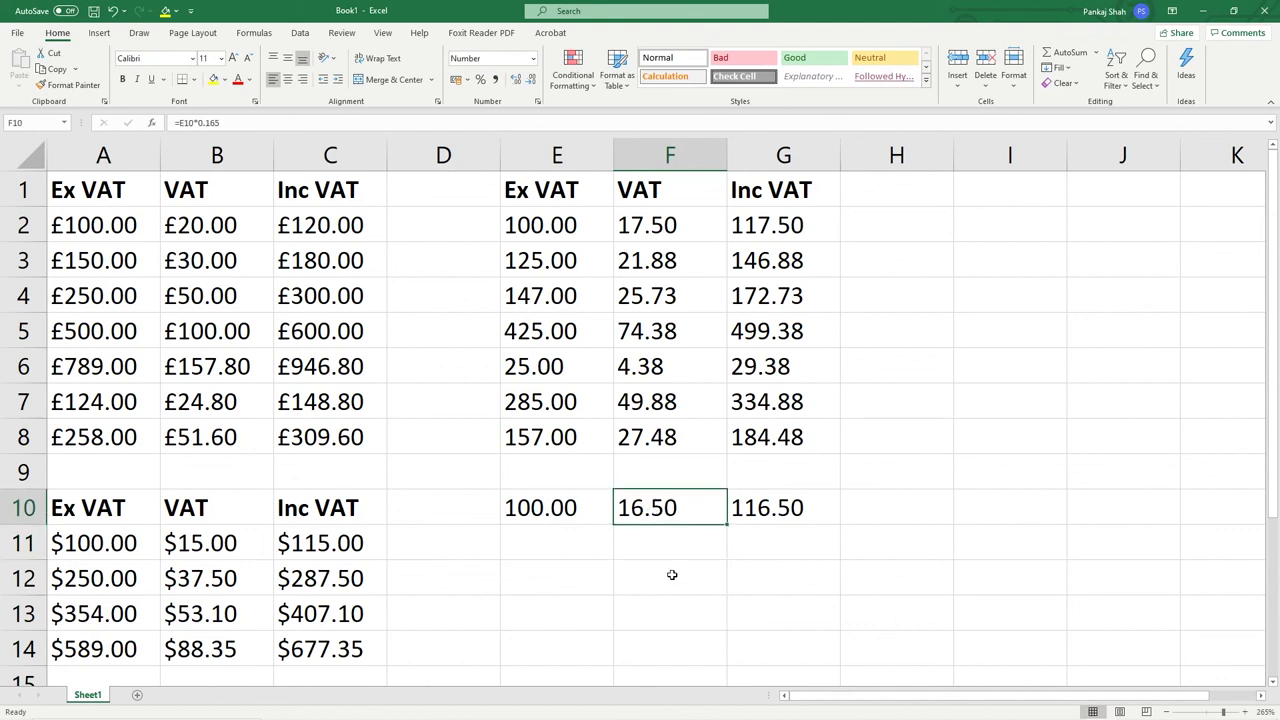
Clear the contents of the trial row E10:G10.
drag(565, 519, 752, 510)
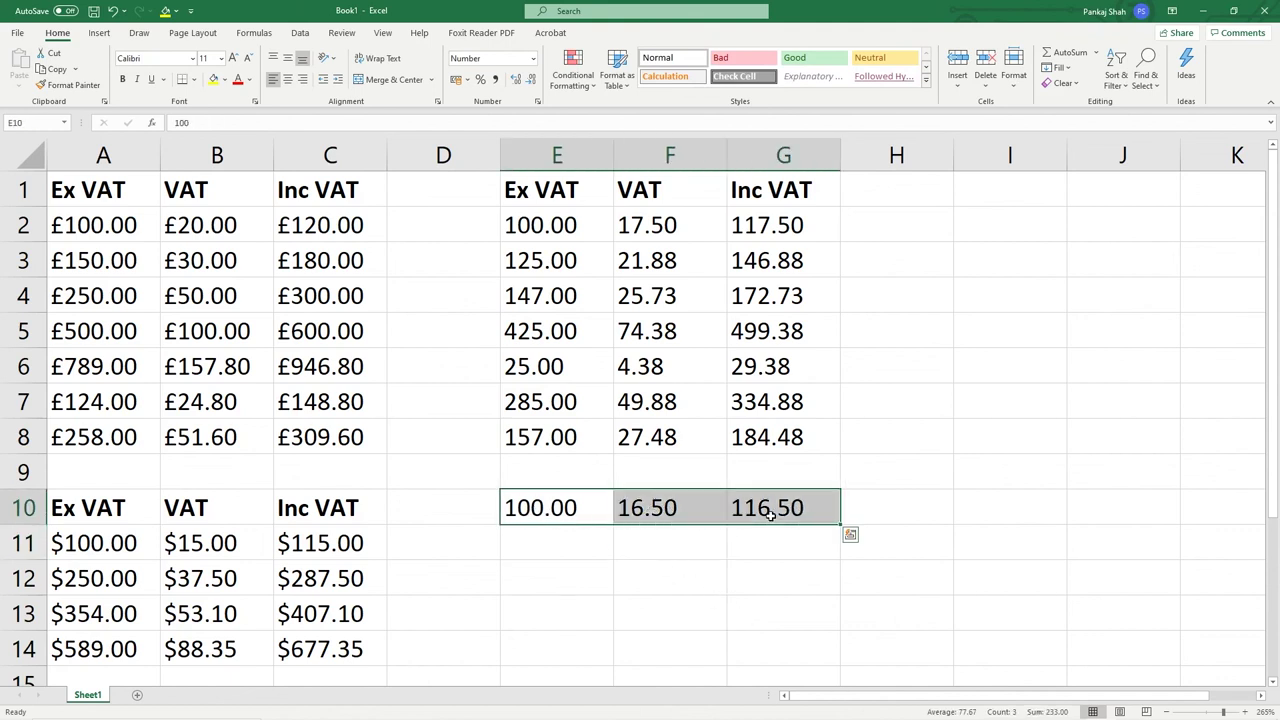
key(Delete)
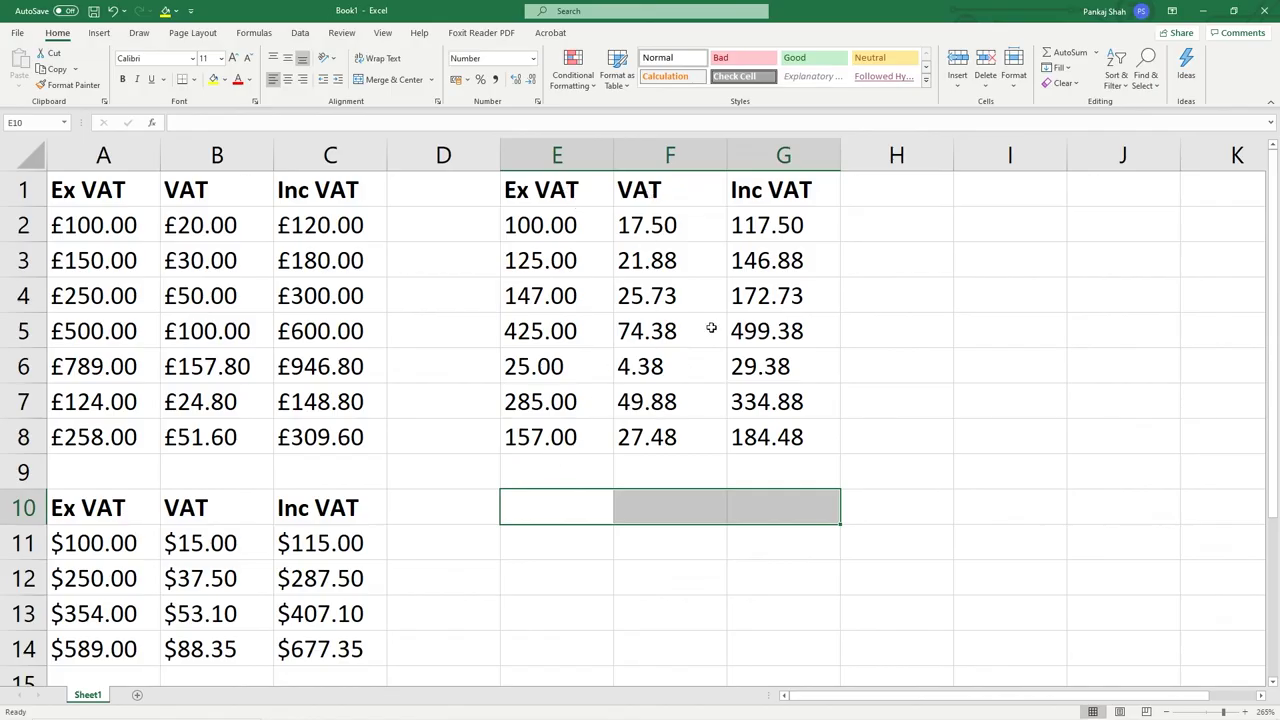
click(812, 440)
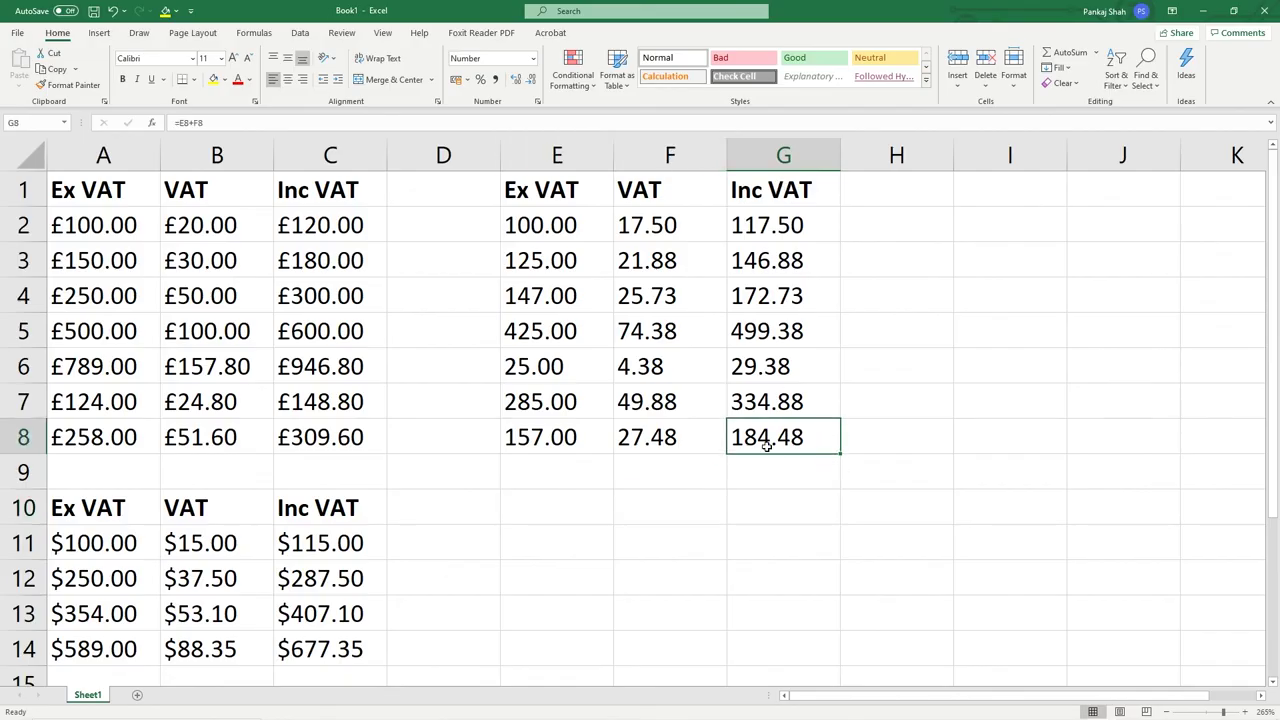